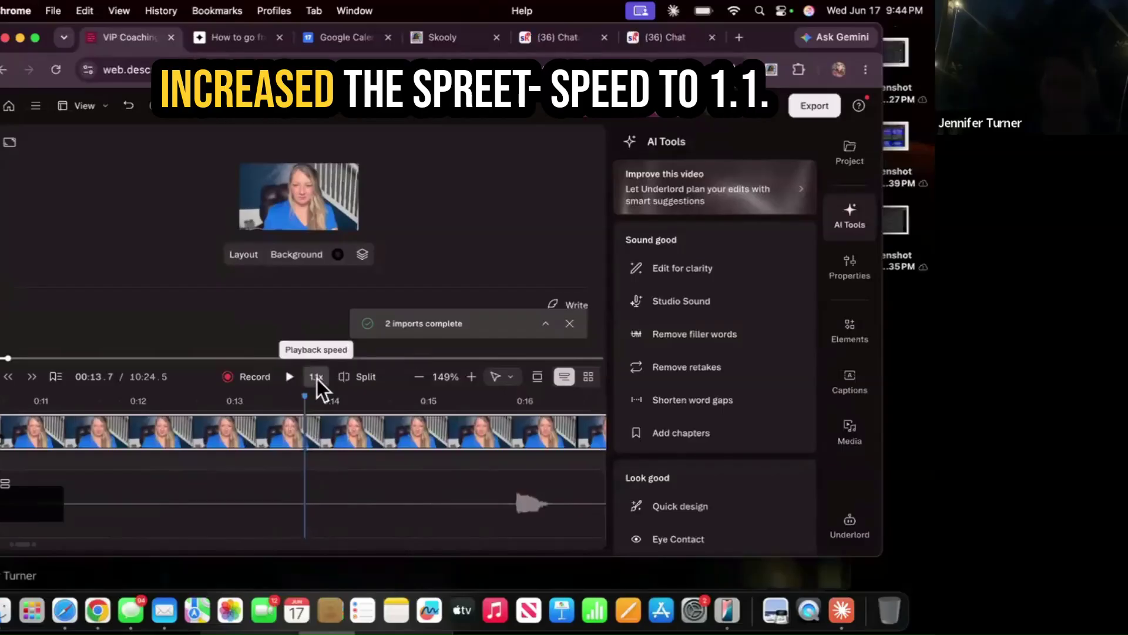
- Apply Studio Sound to the recording in the composition
{"action": "left_click", "coordinate": [316, 378]}
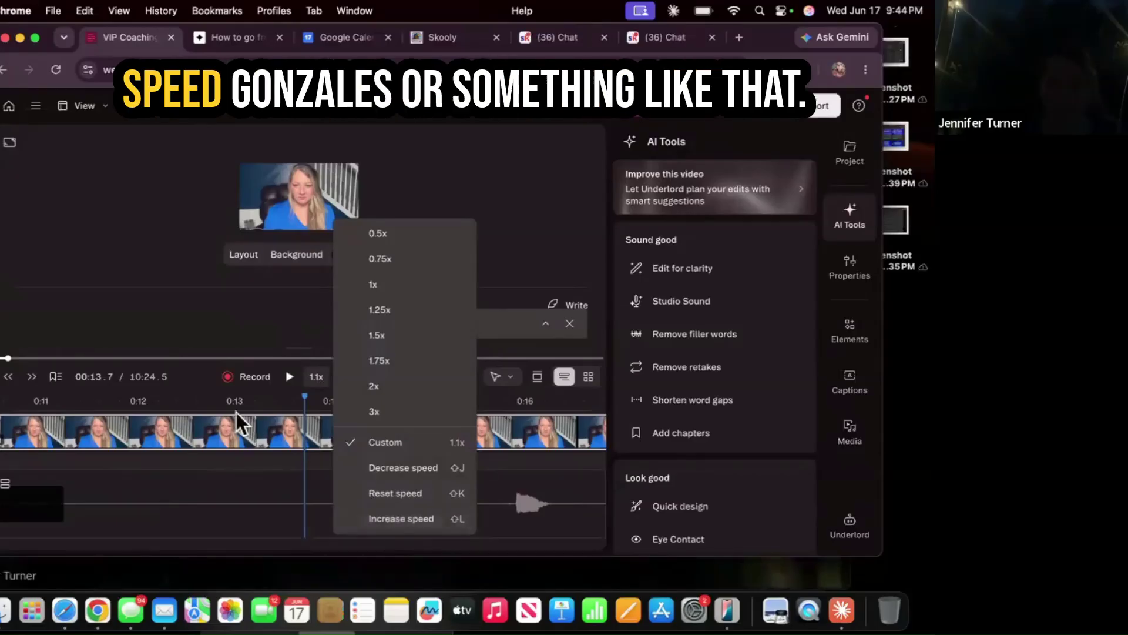
{"action": "left_click", "coordinate": [512, 440]}
{"action": "left_click", "coordinate": [454, 434]}
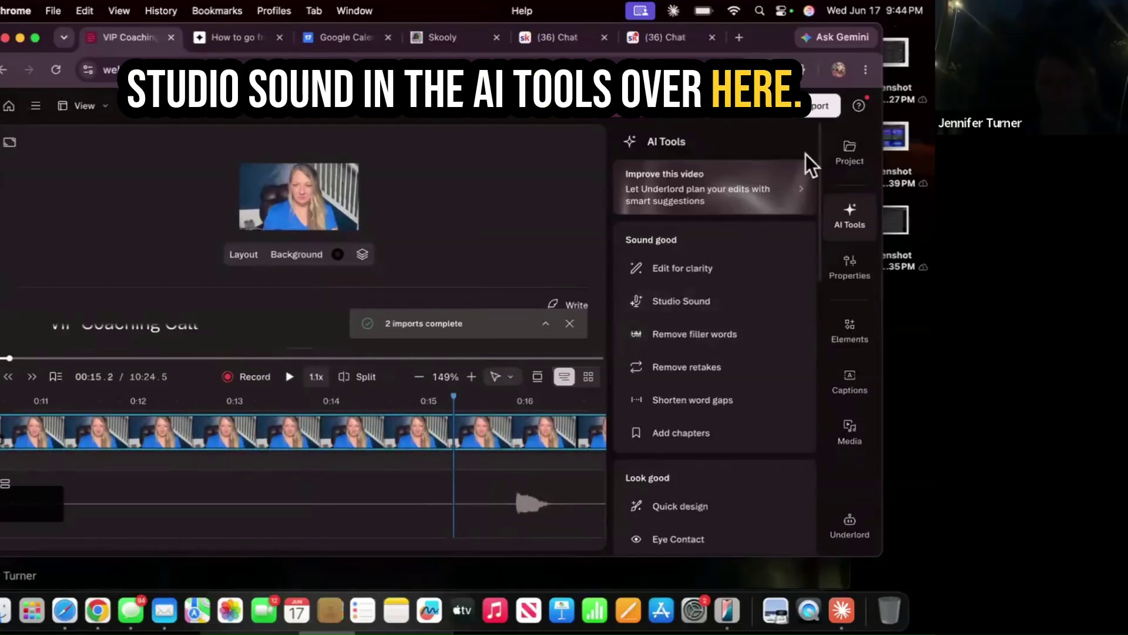
{"action": "left_click", "coordinate": [679, 303]}
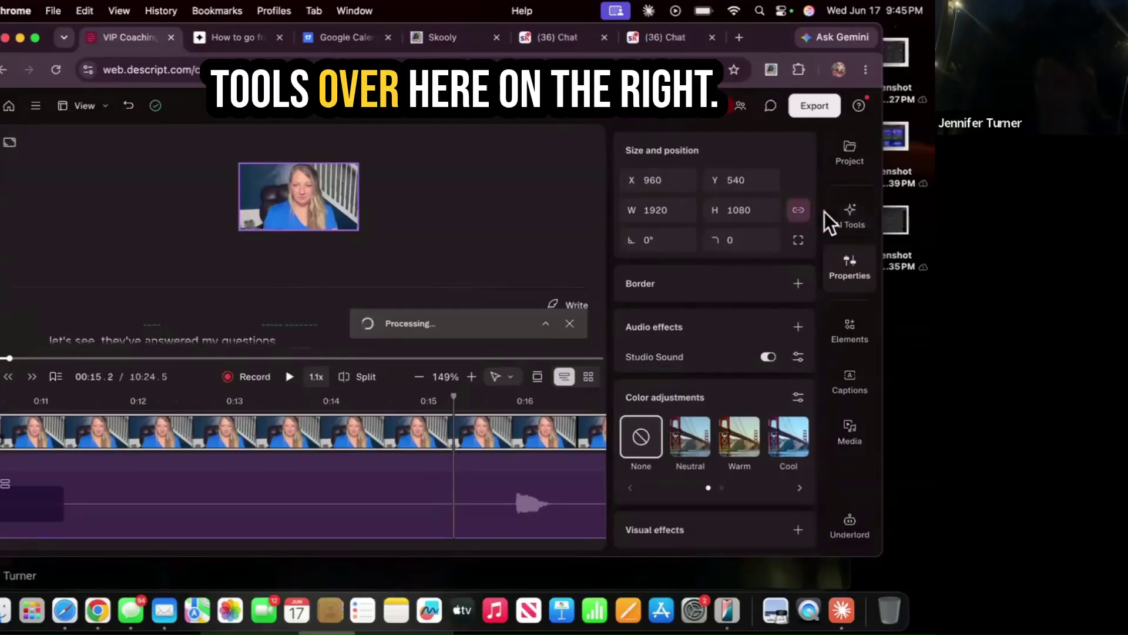
- Find all word gaps of more than 3 seconds in the composition and shorten them all to 1 second
{"action": "left_click", "coordinate": [844, 220]}
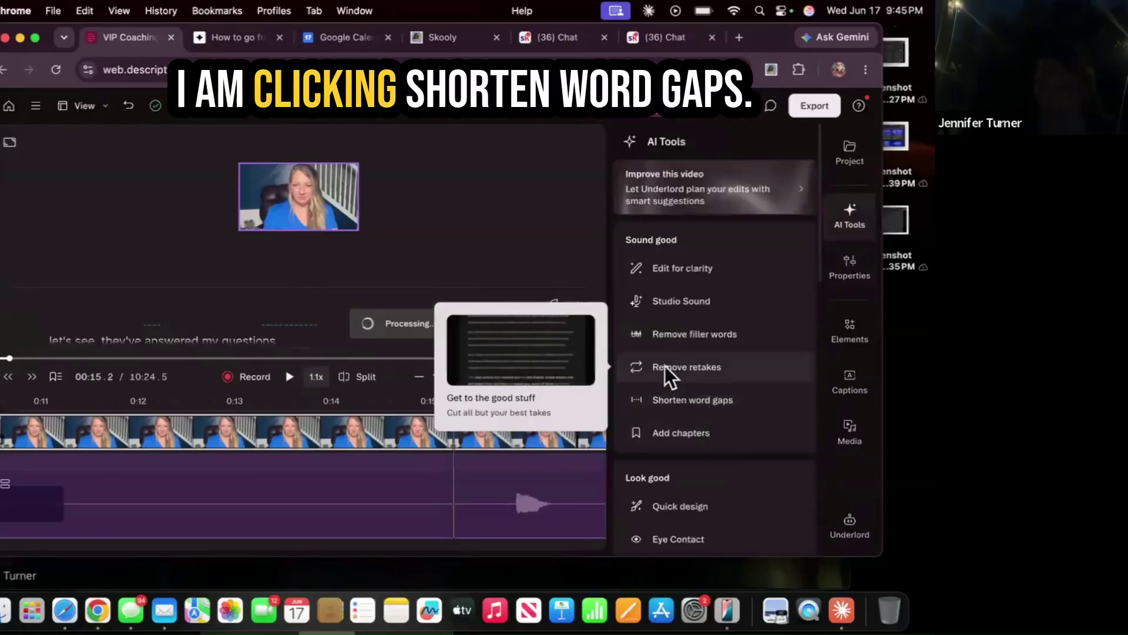
{"action": "left_click", "coordinate": [681, 406]}
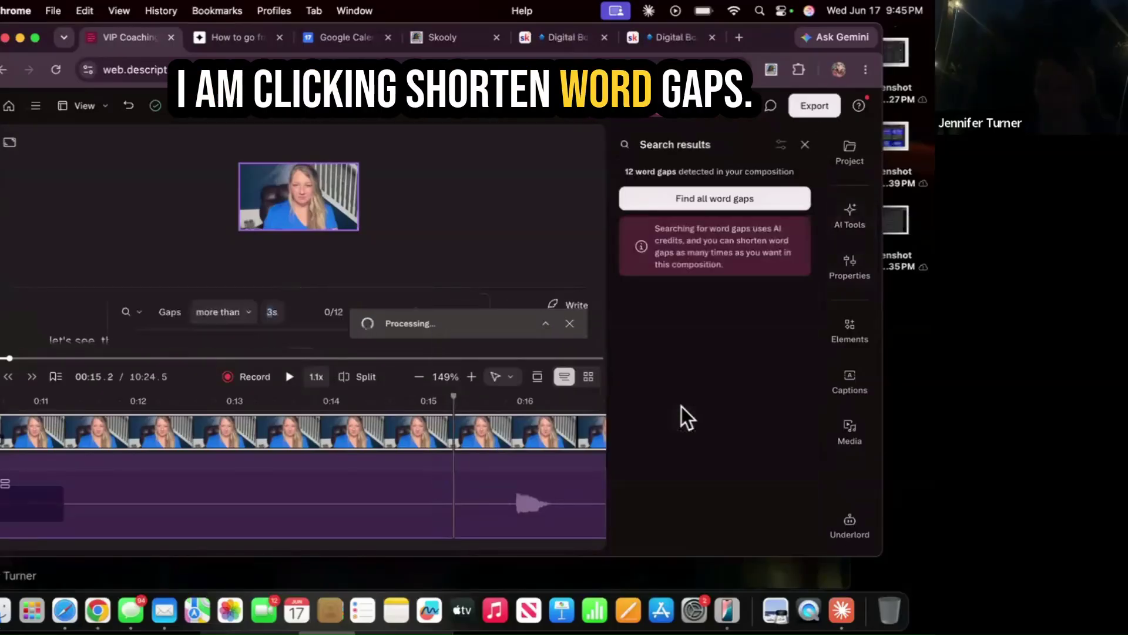
{"action": "left_click", "coordinate": [708, 198]}
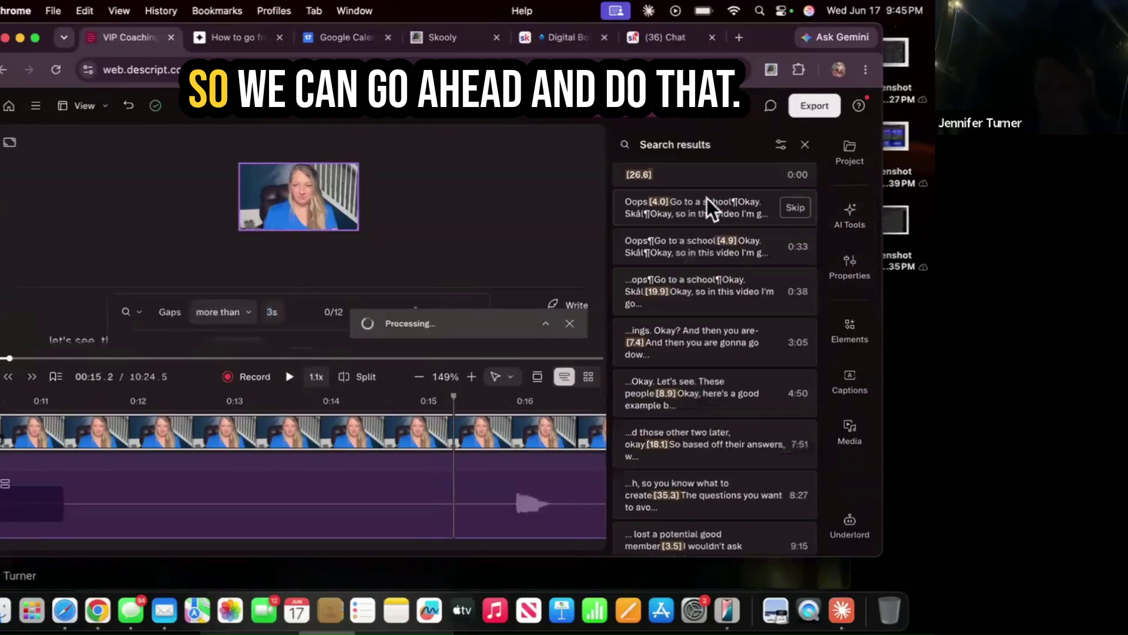
{"action": "left_click", "coordinate": [37, 39]}
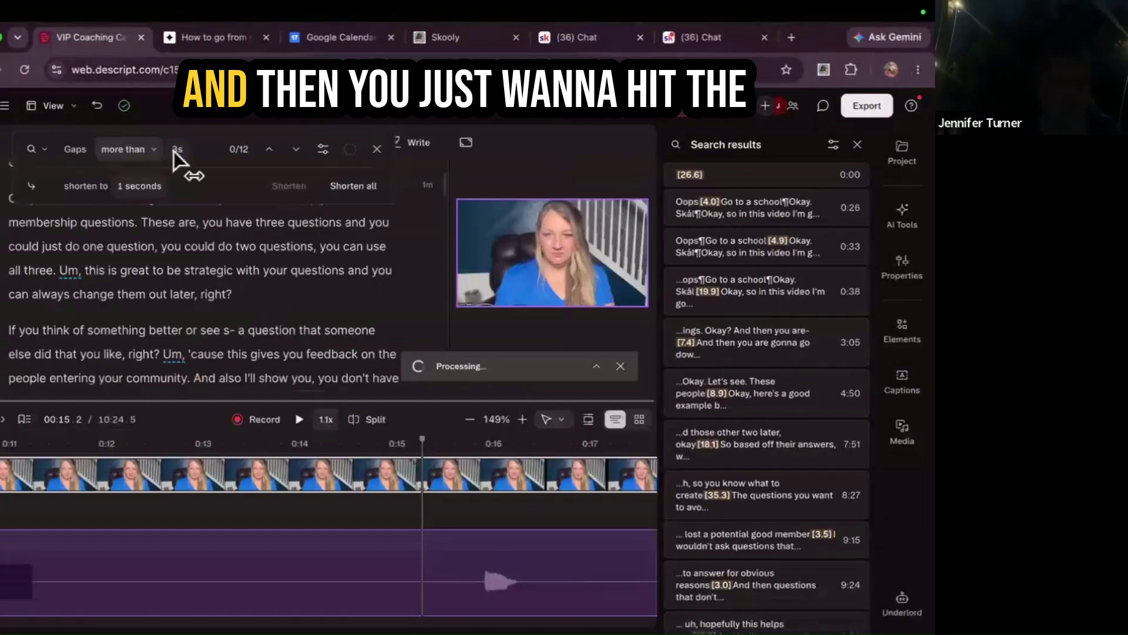
{"action": "left_click", "coordinate": [269, 150]}
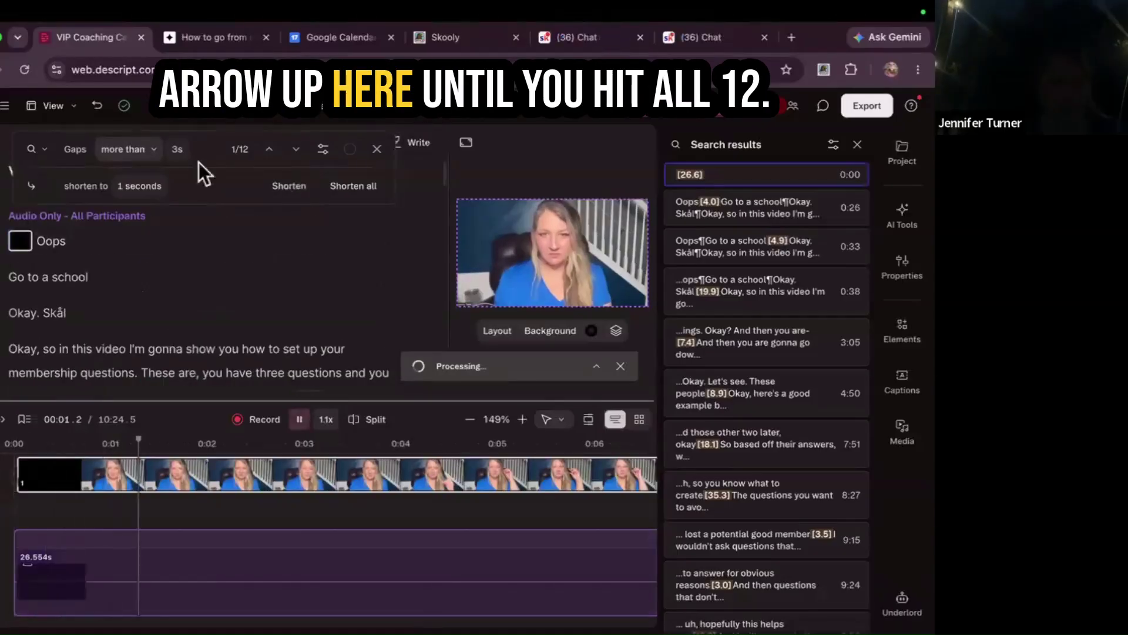
{"action": "left_click", "coordinate": [270, 149]}
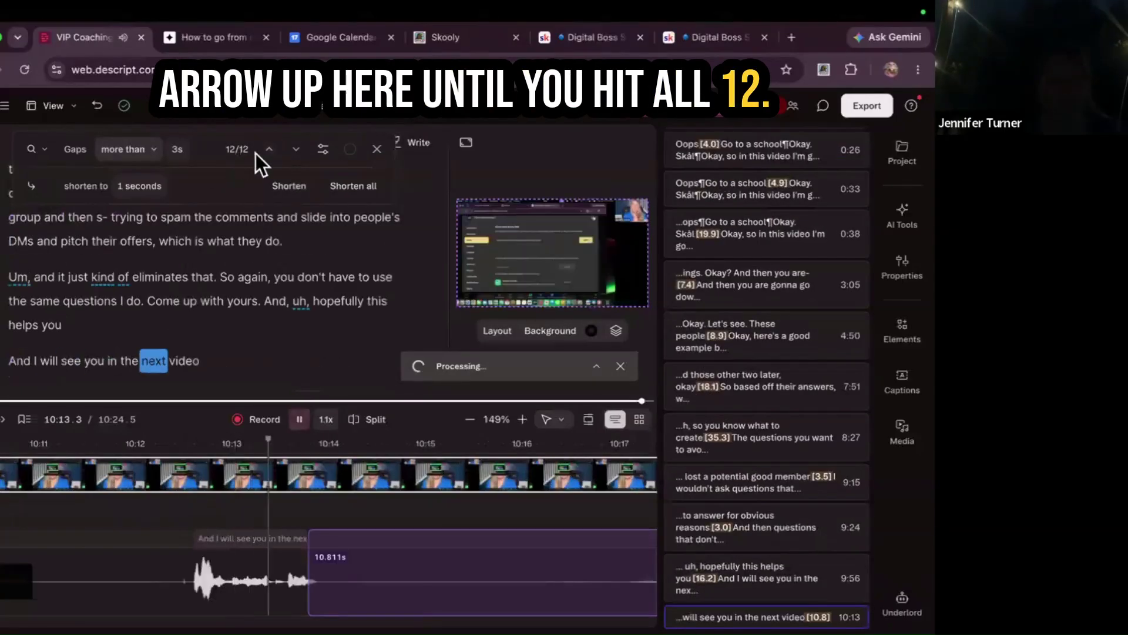
{"action": "left_click", "coordinate": [355, 187]}
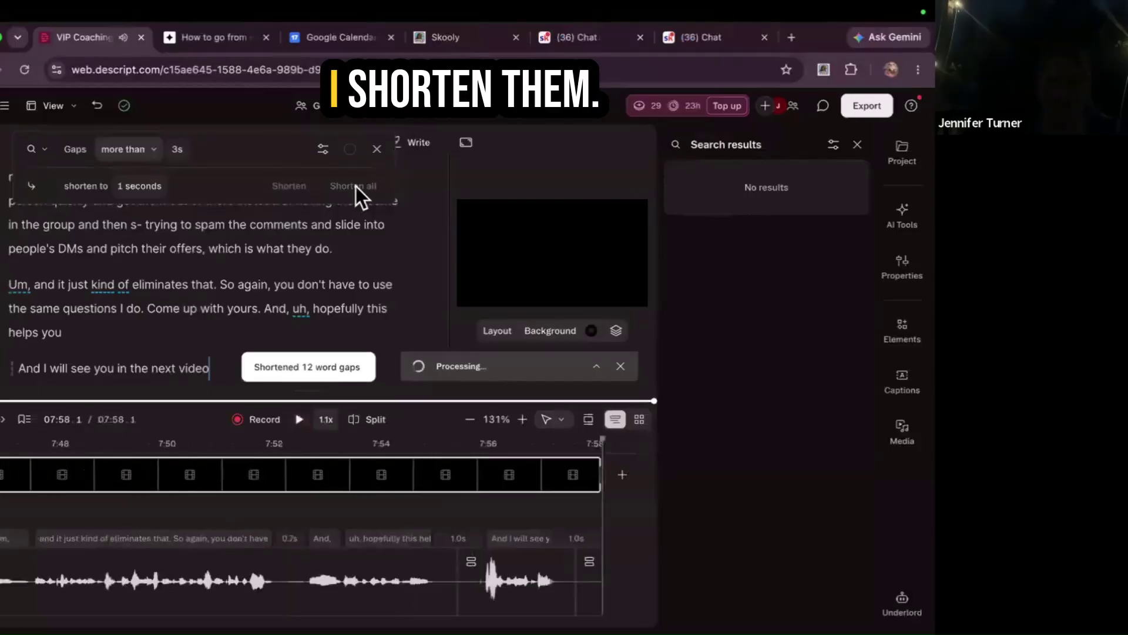
- Find all filler words in the composition and remove every one with the Delete option
{"action": "left_click", "coordinate": [899, 218]}
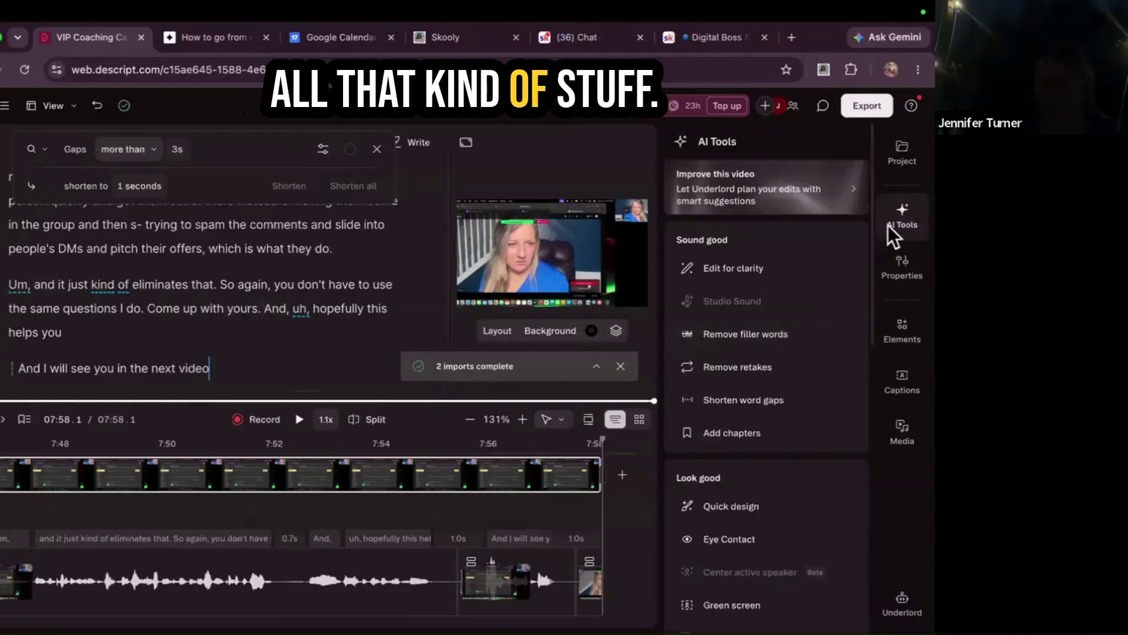
{"action": "left_click", "coordinate": [764, 336]}
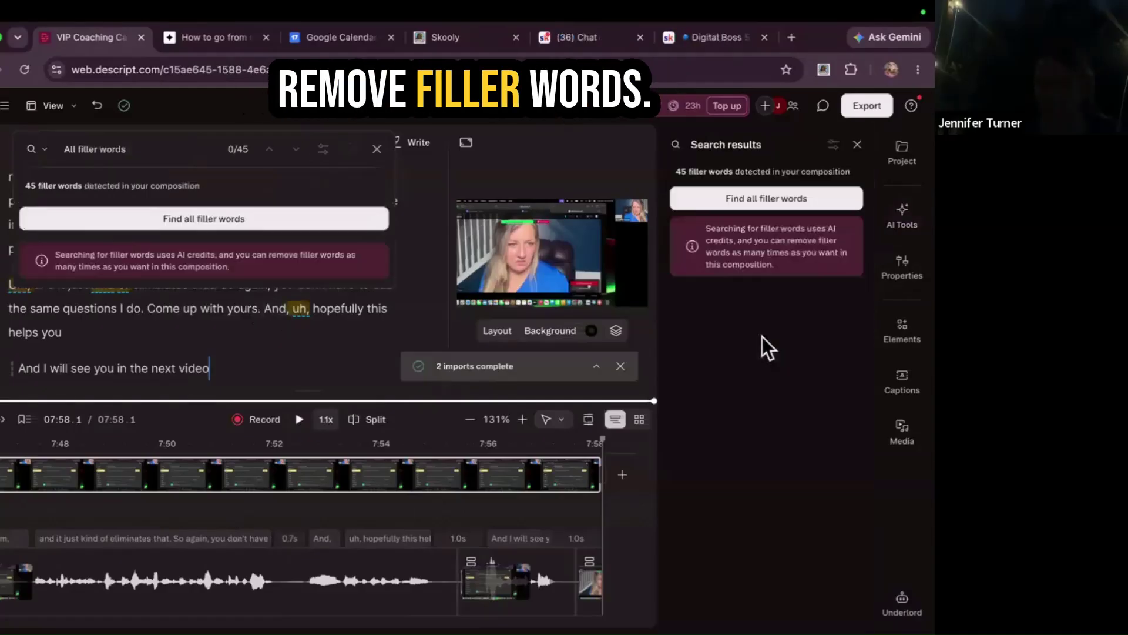
{"action": "left_click", "coordinate": [766, 202]}
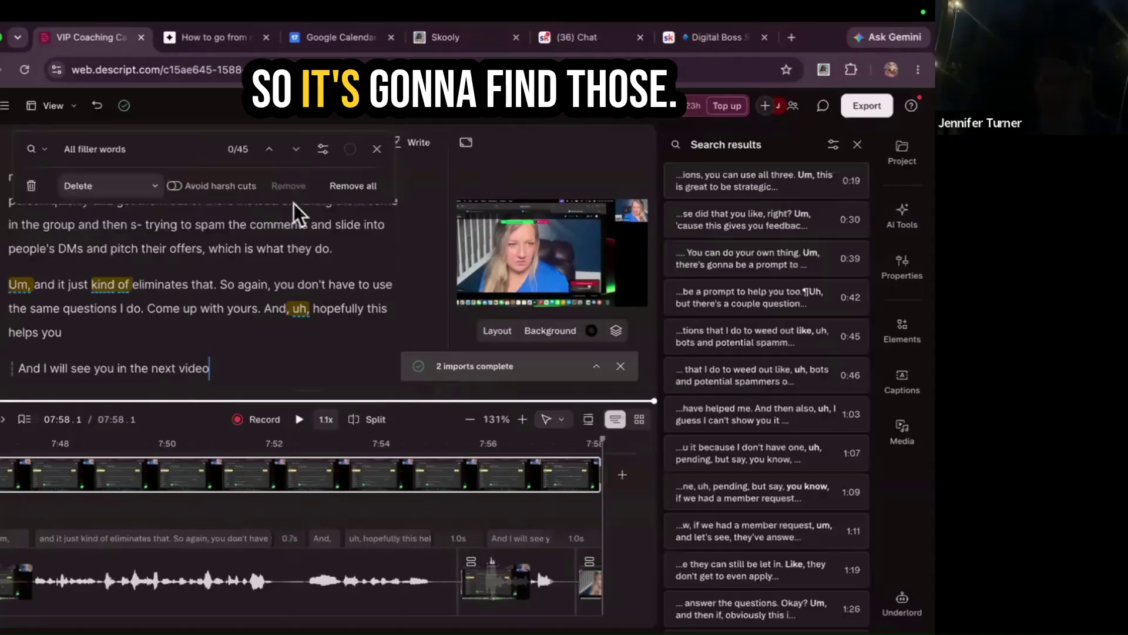
{"action": "left_click", "coordinate": [269, 150]}
{"action": "left_click", "coordinate": [269, 150]}
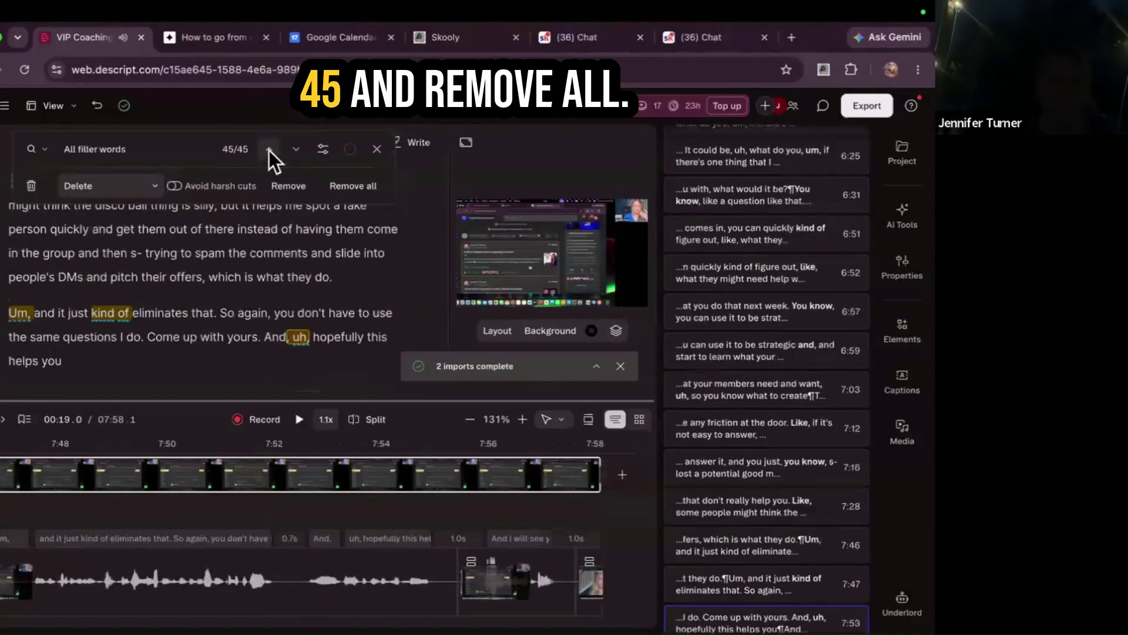
{"action": "key", "text": "space"}
{"action": "key", "text": "space"}
{"action": "left_click", "coordinate": [358, 188]}
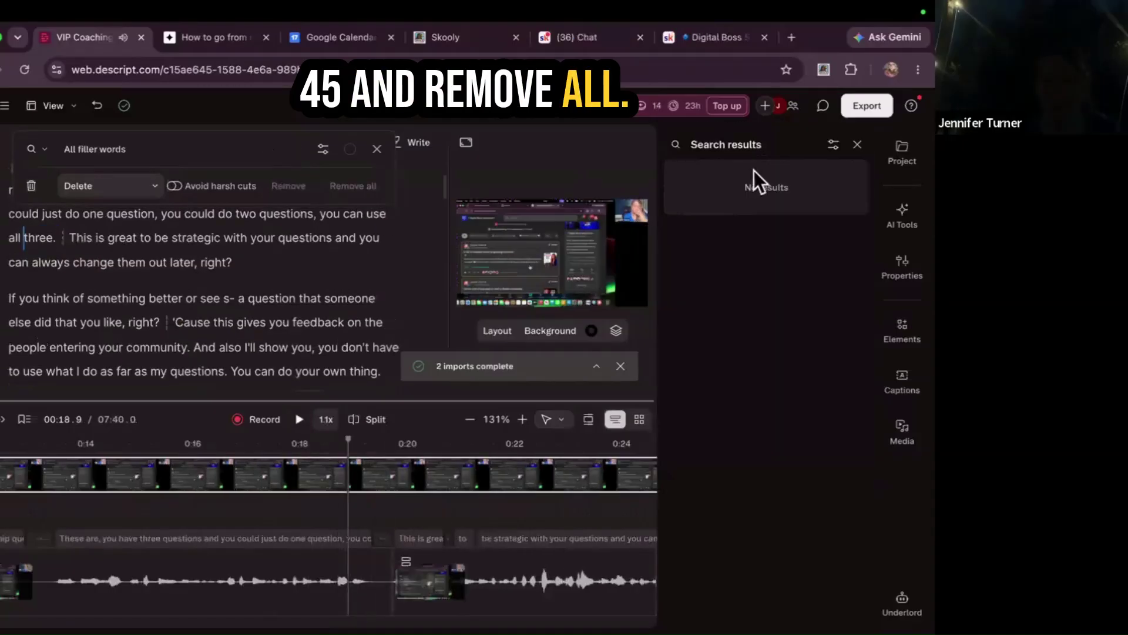
- Select the scene on the timeline and open the Studio Sound properties for its script track
{"action": "left_click", "coordinate": [902, 215]}
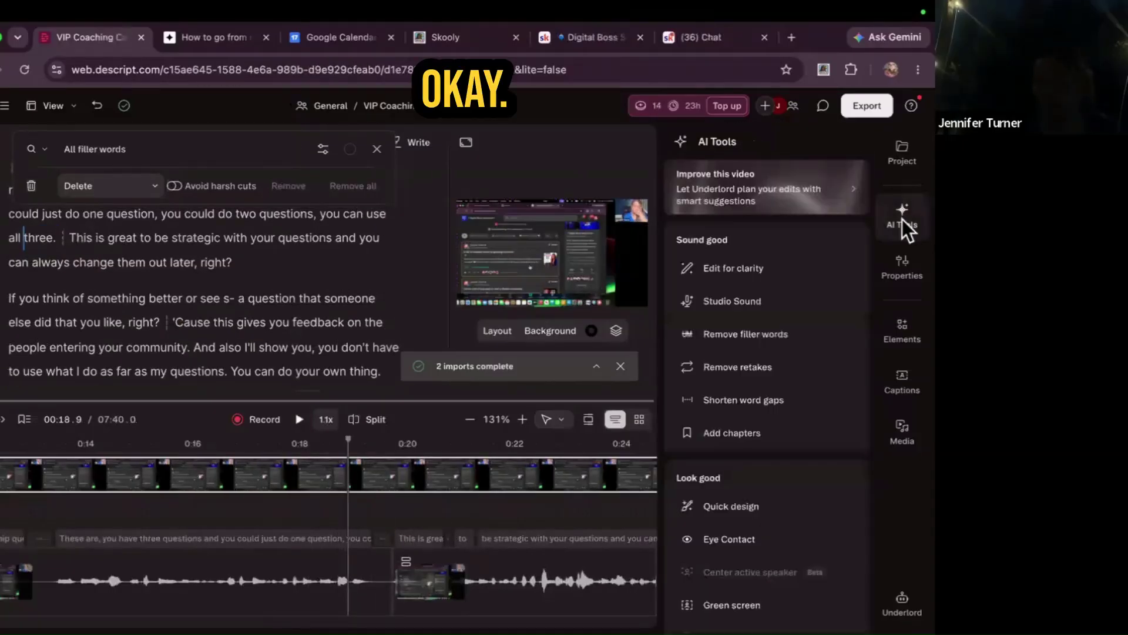
{"action": "left_click", "coordinate": [514, 471]}
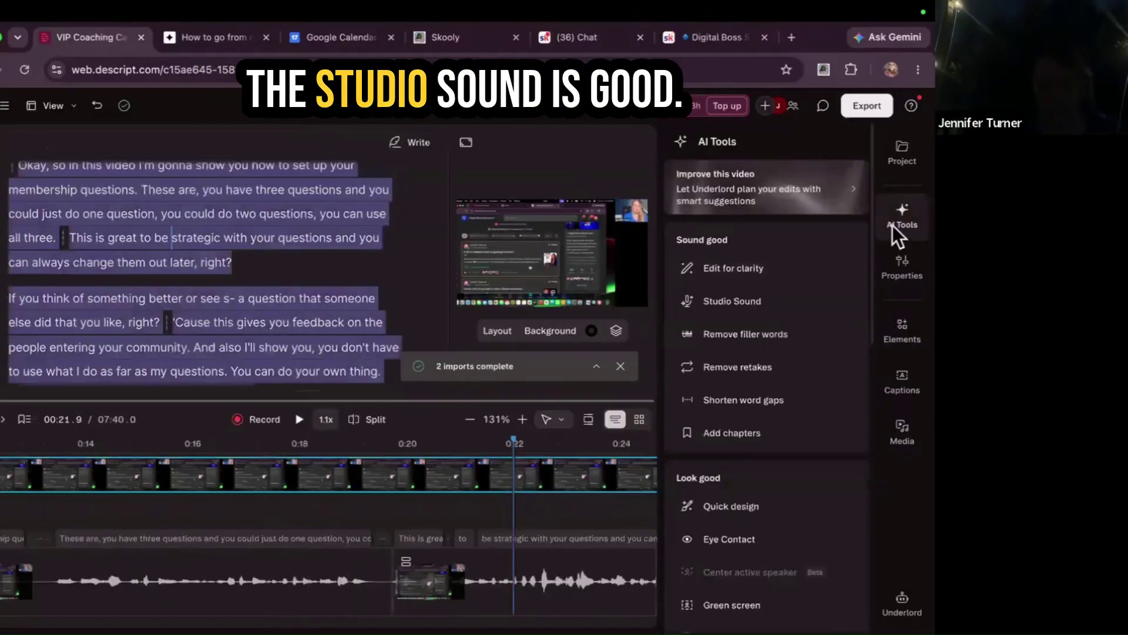
{"action": "left_click", "coordinate": [783, 301]}
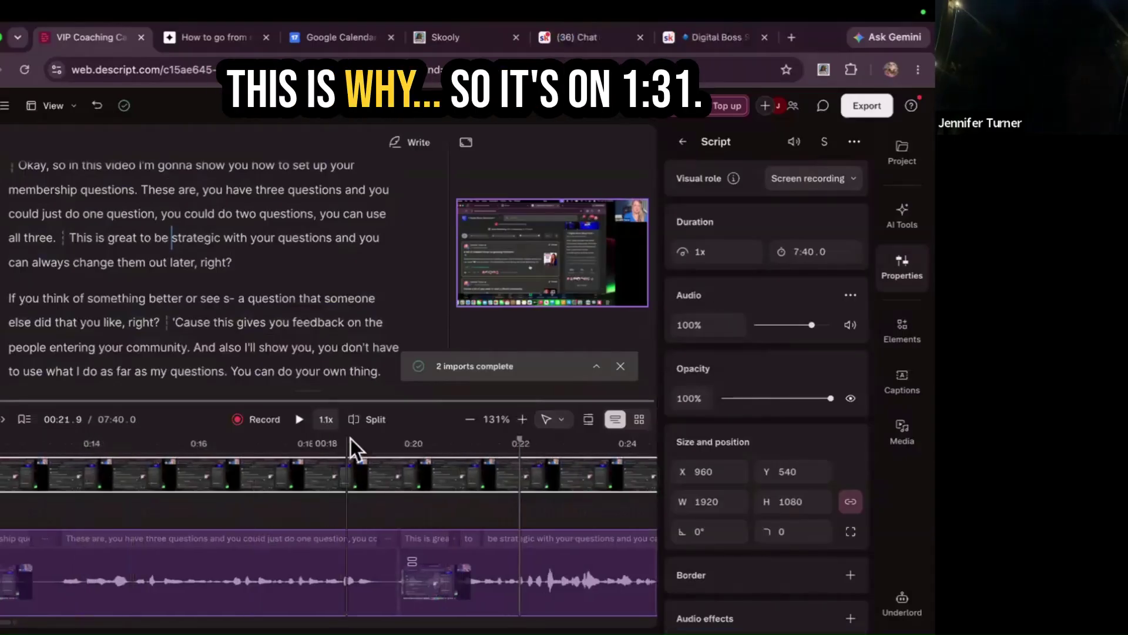
- Zoom the timeline in to 156% and place the playhead at the very start of the video
{"action": "scroll", "coordinate": [243, 477], "scroll_direction": "left", "scroll_amount": 5}
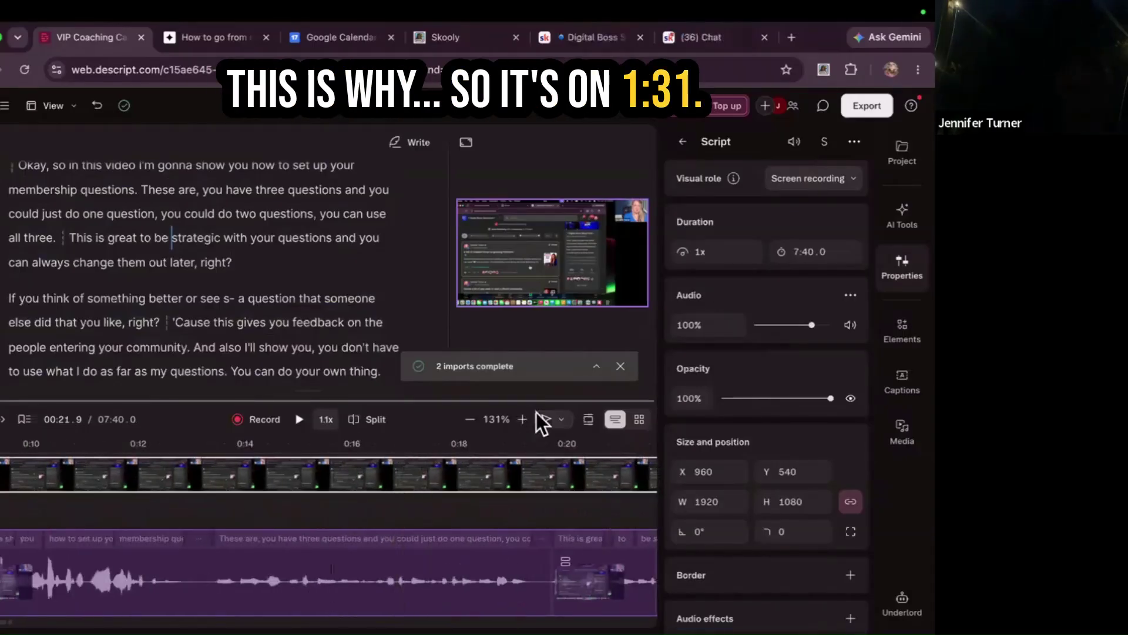
{"action": "left_click", "coordinate": [522, 419]}
{"action": "scroll", "coordinate": [187, 476], "scroll_direction": "left", "scroll_amount": 15}
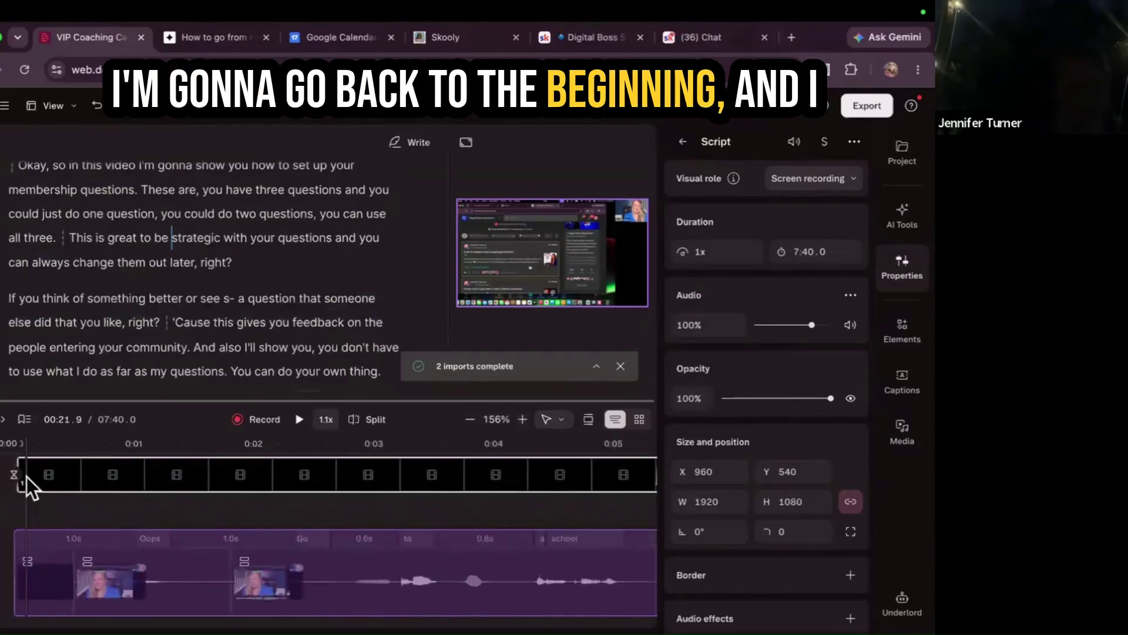
{"action": "left_click", "coordinate": [25, 477]}
{"action": "left_click", "coordinate": [31, 485]}
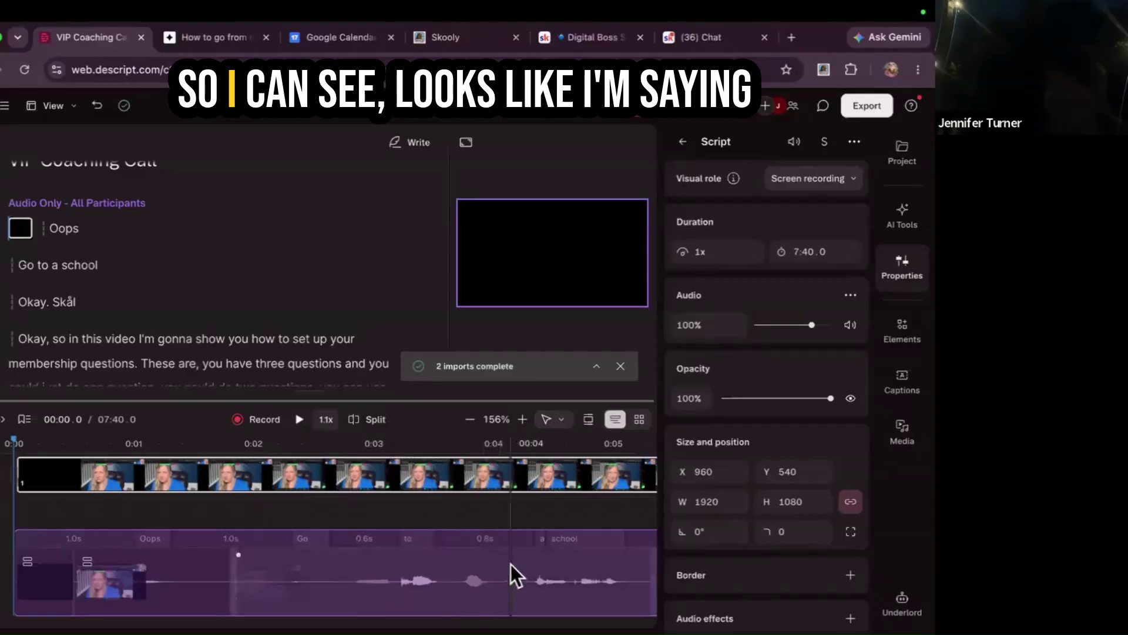
- Split the scene at about 0:07.1, just before "Okay, so in this video", and delete the opening part before the split
{"action": "scroll", "coordinate": [526, 566], "scroll_direction": "right", "scroll_amount": 5}
{"action": "scroll", "coordinate": [526, 566], "scroll_direction": "right", "scroll_amount": 1}
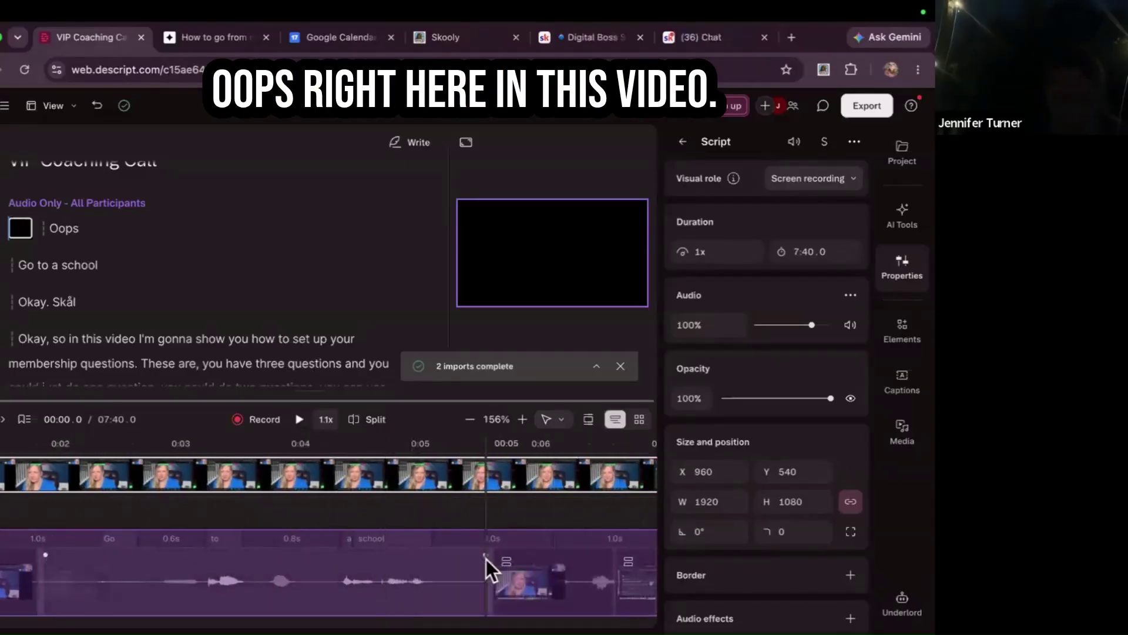
{"action": "scroll", "coordinate": [488, 567], "scroll_direction": "right", "scroll_amount": 5}
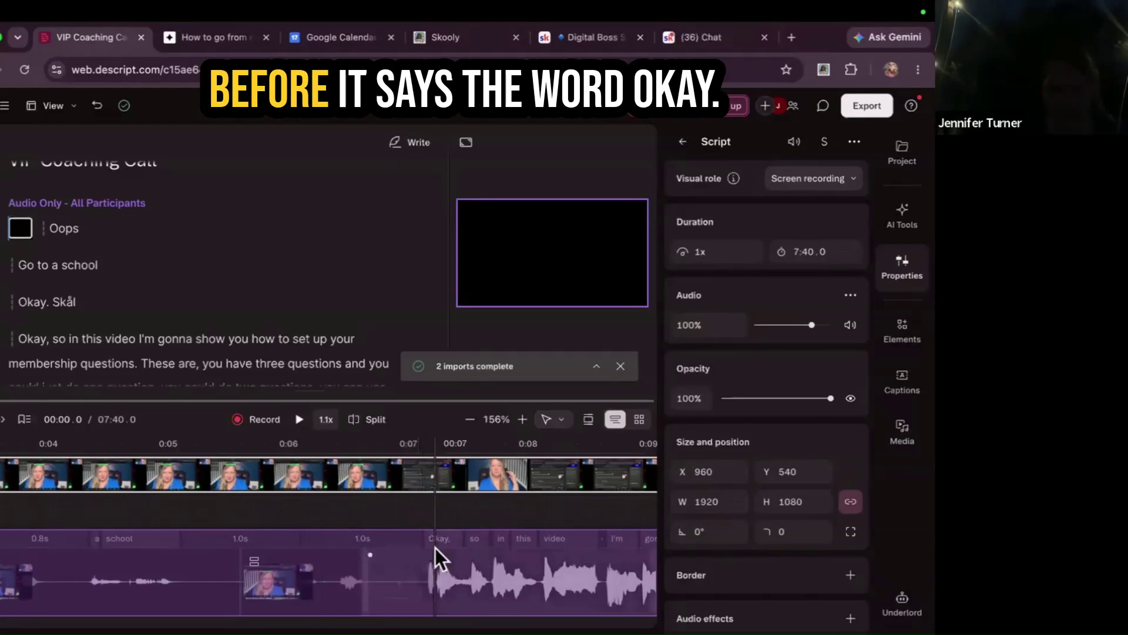
{"action": "left_click", "coordinate": [421, 543]}
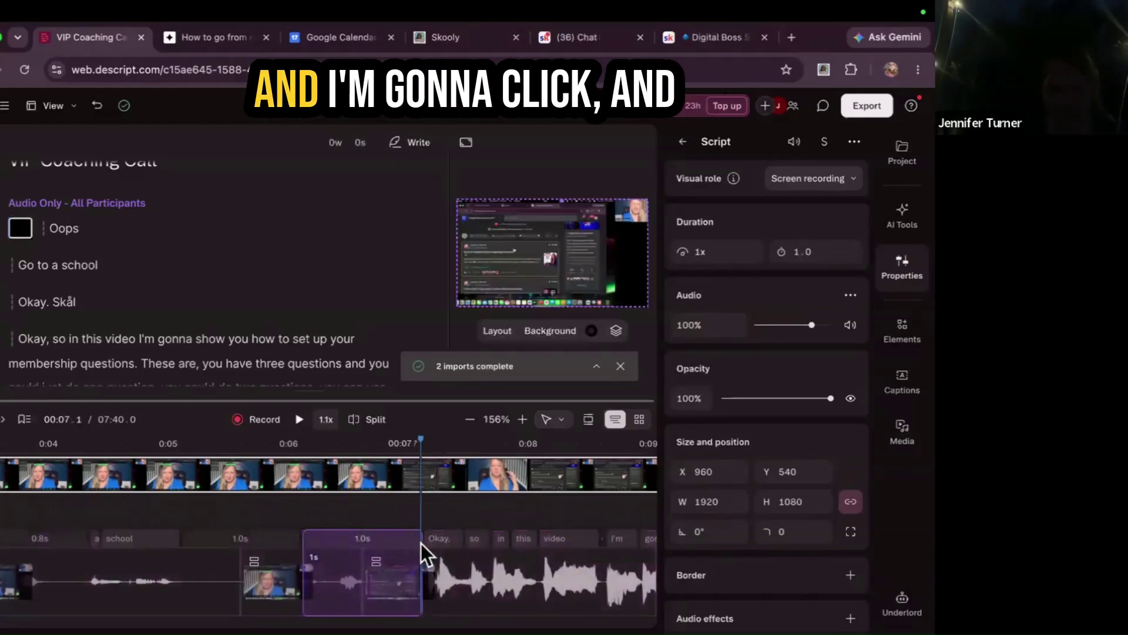
{"action": "left_click", "coordinate": [410, 475]}
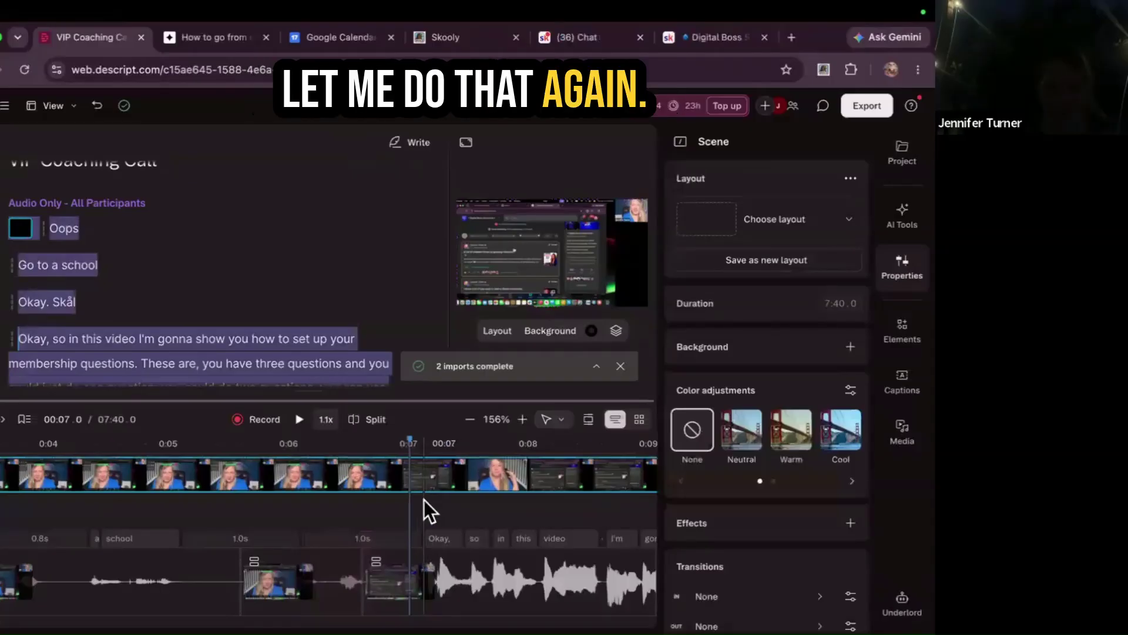
{"action": "left_click", "coordinate": [425, 500]}
{"action": "left_click", "coordinate": [409, 465]}
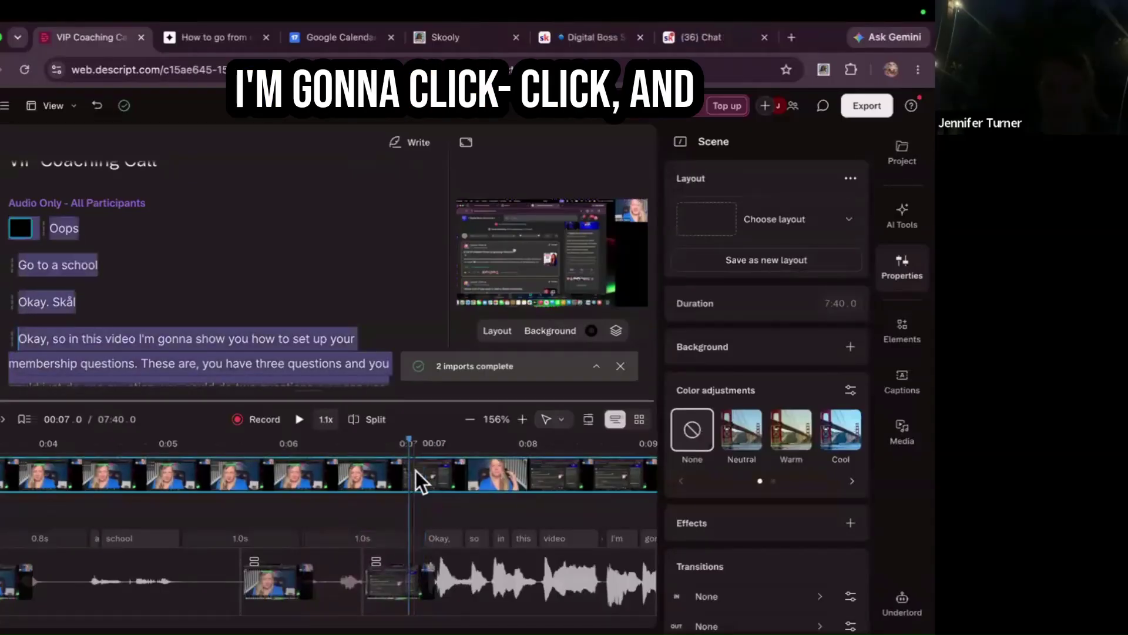
{"action": "left_click", "coordinate": [421, 475]}
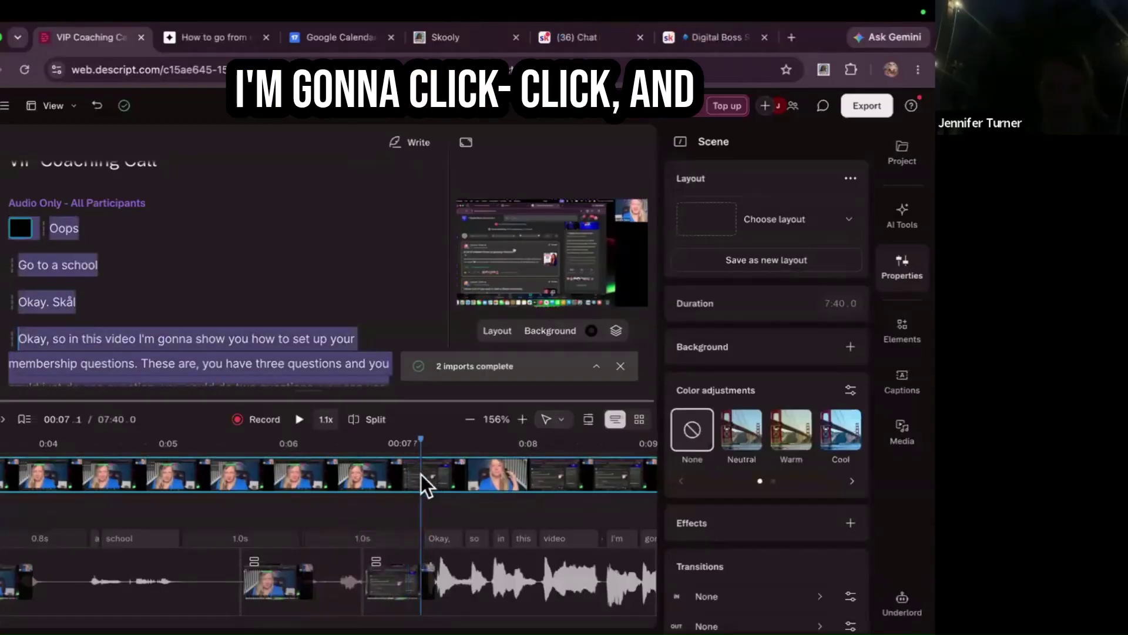
{"action": "left_click", "coordinate": [378, 423]}
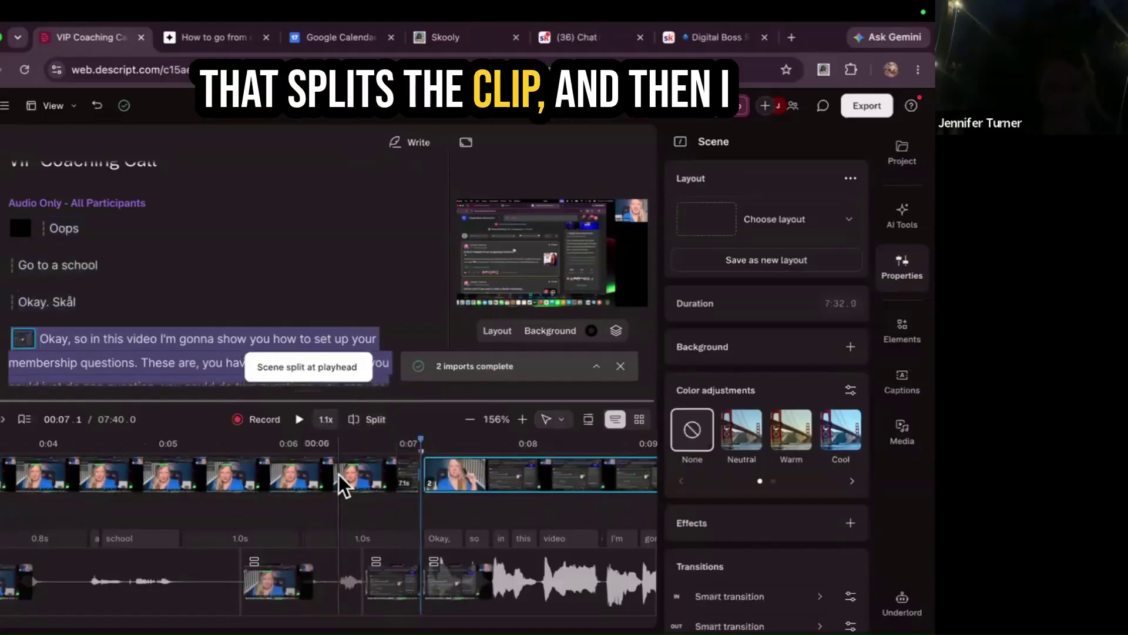
{"action": "left_click", "coordinate": [180, 470]}
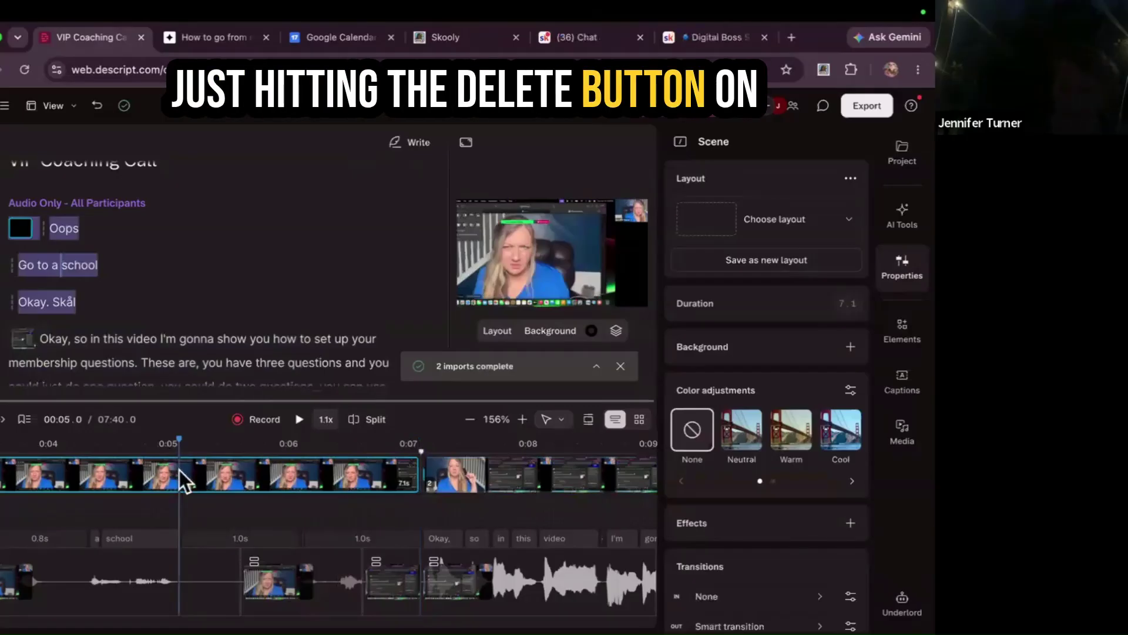
{"action": "key", "text": "BackSpace"}
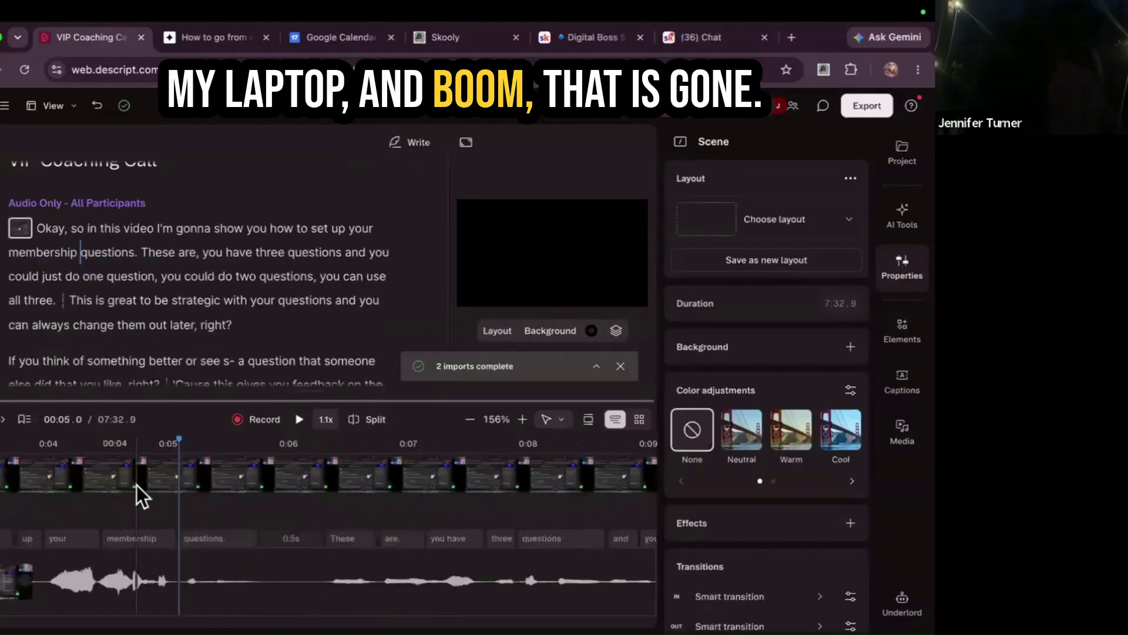
- Play the first seconds of the trimmed video to check its opening, and look over the words along the timeline
{"action": "scroll", "coordinate": [137, 485], "scroll_direction": "left", "scroll_amount": 5}
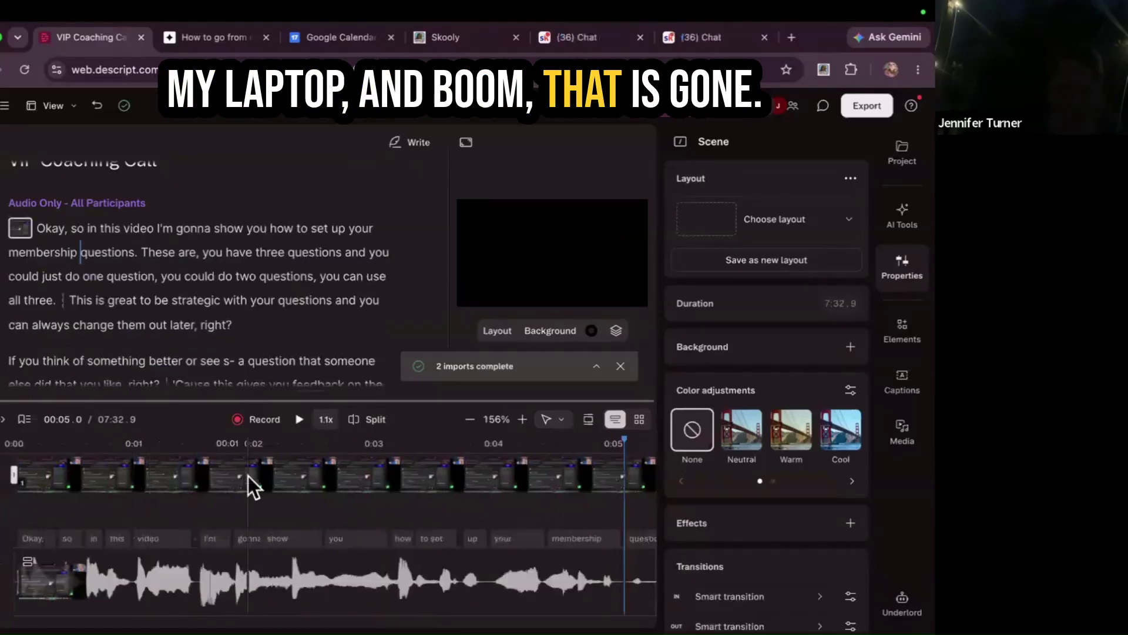
{"action": "left_click", "coordinate": [21, 479]}
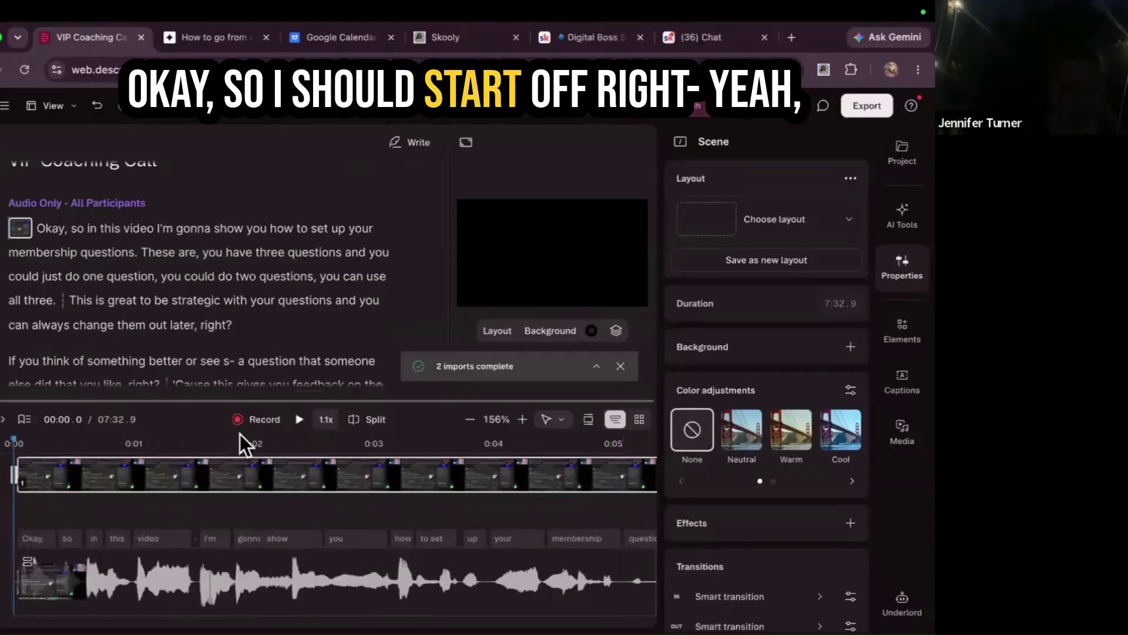
{"action": "left_click", "coordinate": [299, 418]}
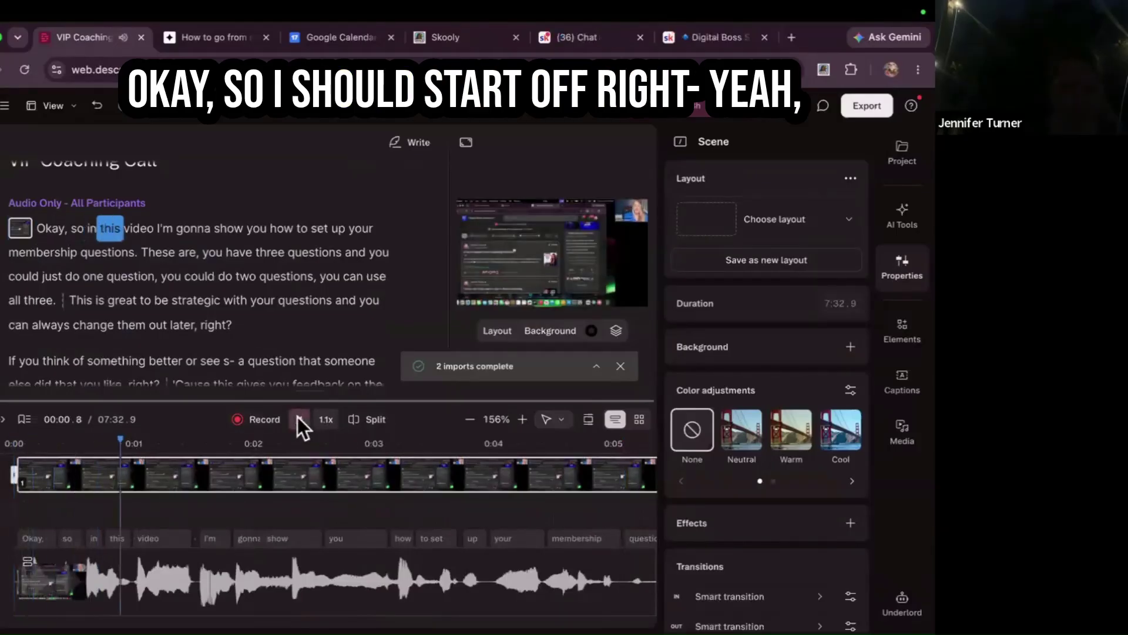
{"action": "left_click", "coordinate": [299, 418]}
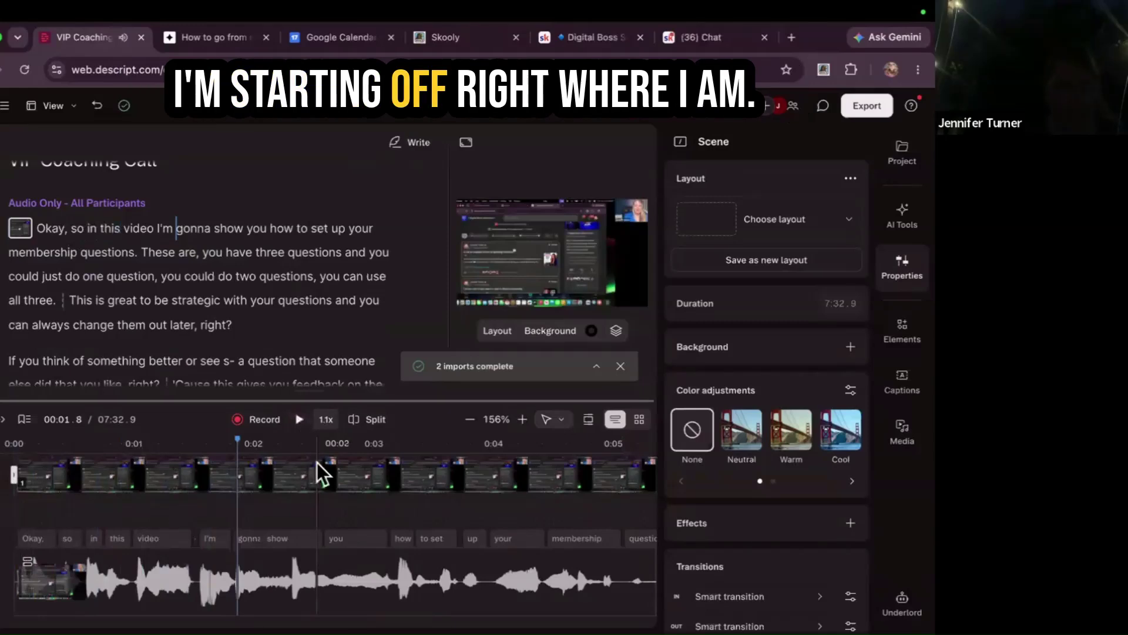
{"action": "scroll", "coordinate": [317, 465], "scroll_direction": "right", "scroll_amount": 2}
{"action": "scroll", "coordinate": [309, 466], "scroll_direction": "right", "scroll_amount": 3}
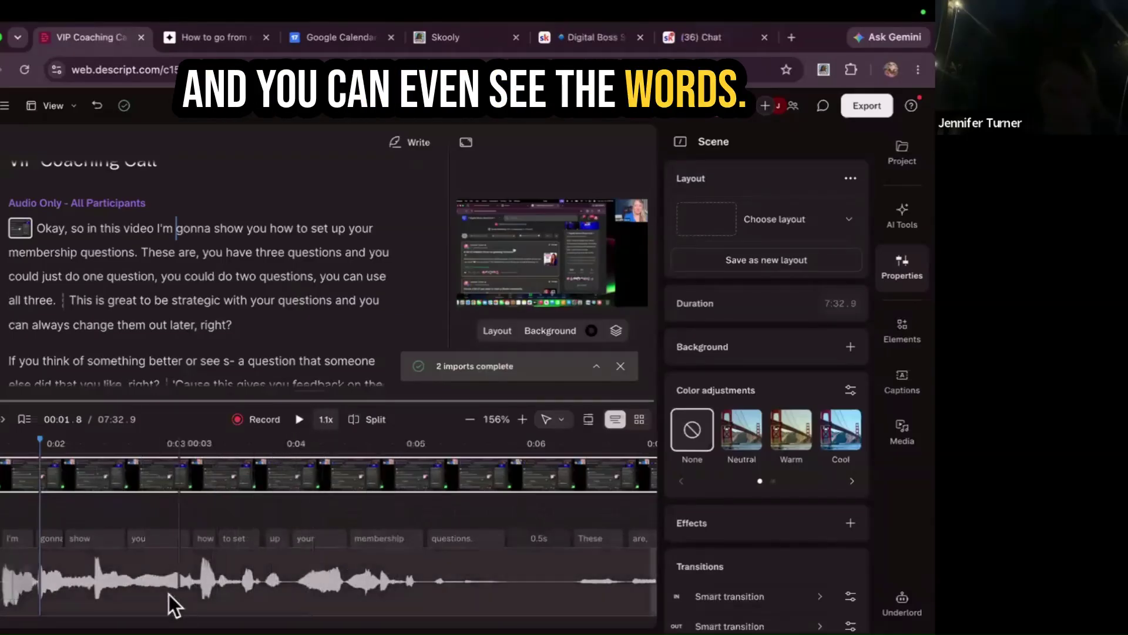
- Cut out the pause between "questions." and "These are" by splitting at 0:05.7 and 0:06.2 and deleting the short clip between
{"action": "scroll", "coordinate": [284, 570], "scroll_direction": "right", "scroll_amount": 2}
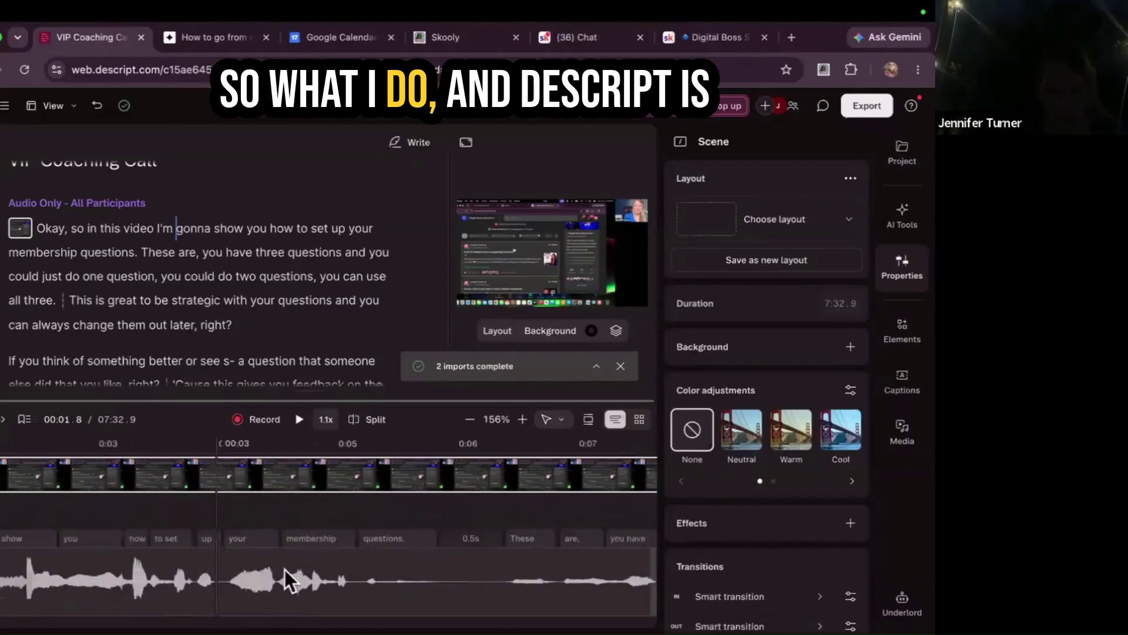
{"action": "scroll", "coordinate": [285, 570], "scroll_direction": "right", "scroll_amount": 2}
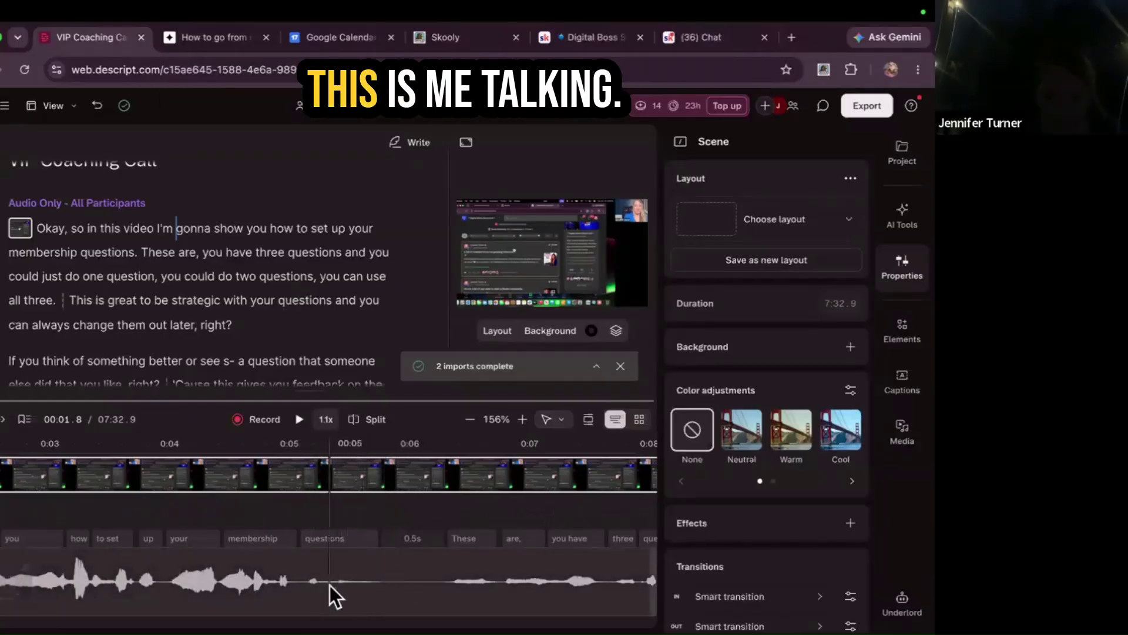
{"action": "left_click", "coordinate": [382, 587]}
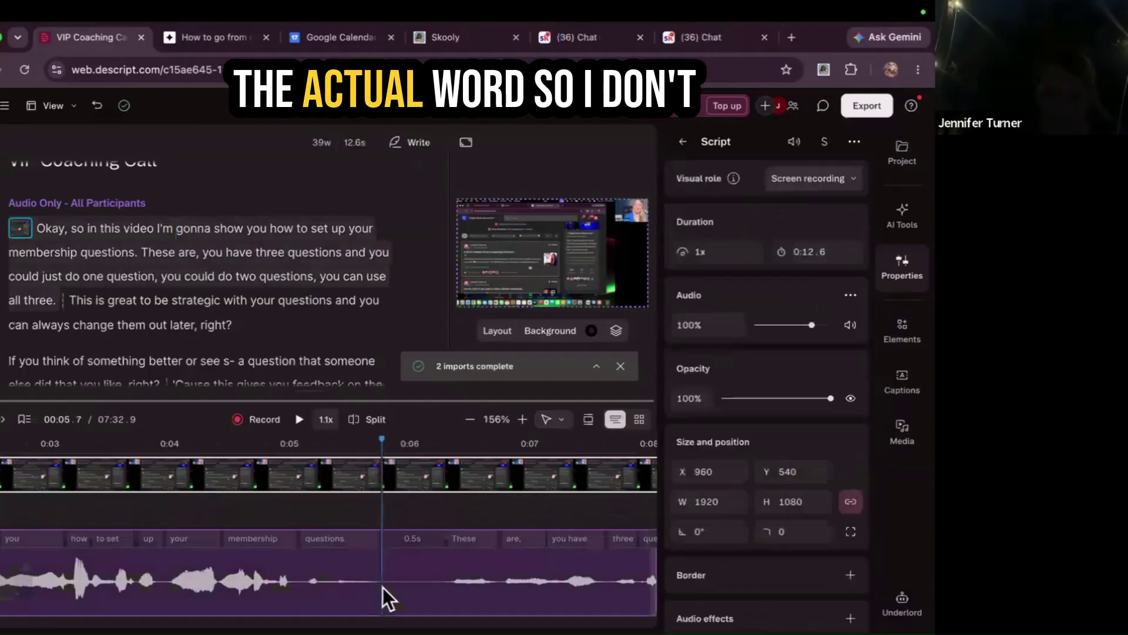
{"action": "left_click", "coordinate": [375, 418]}
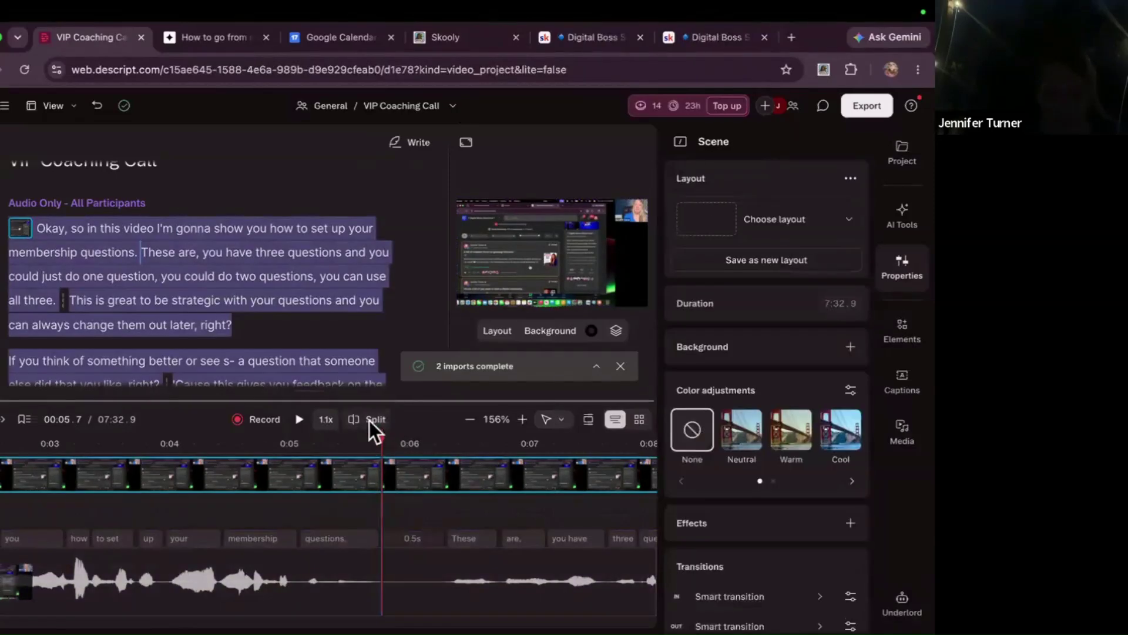
{"action": "left_click", "coordinate": [444, 452]}
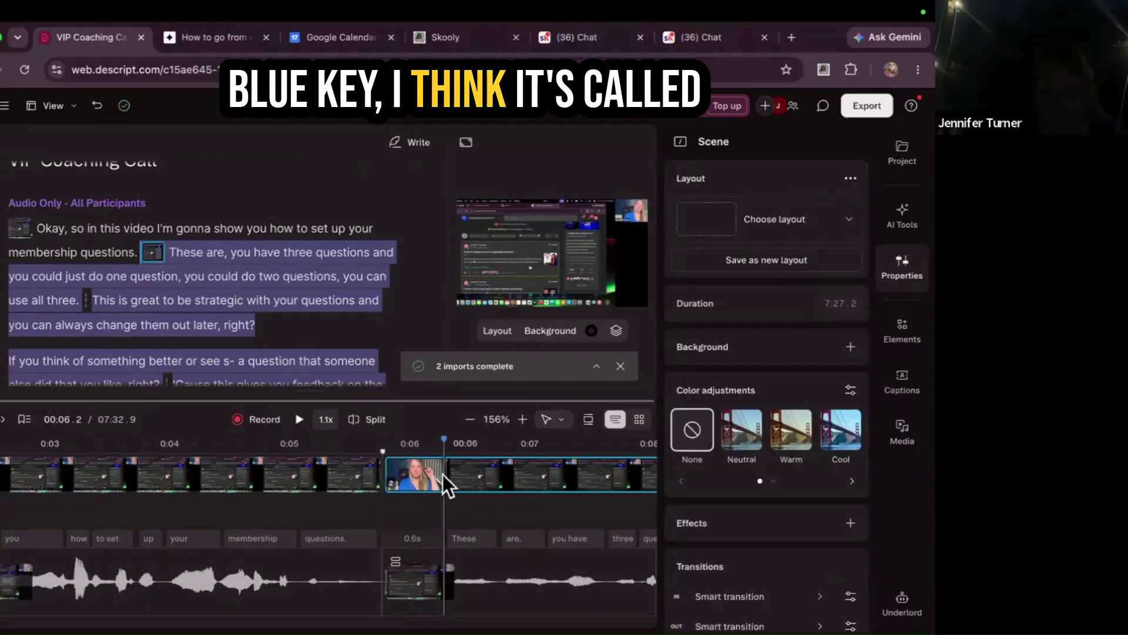
{"action": "left_click", "coordinate": [373, 421]}
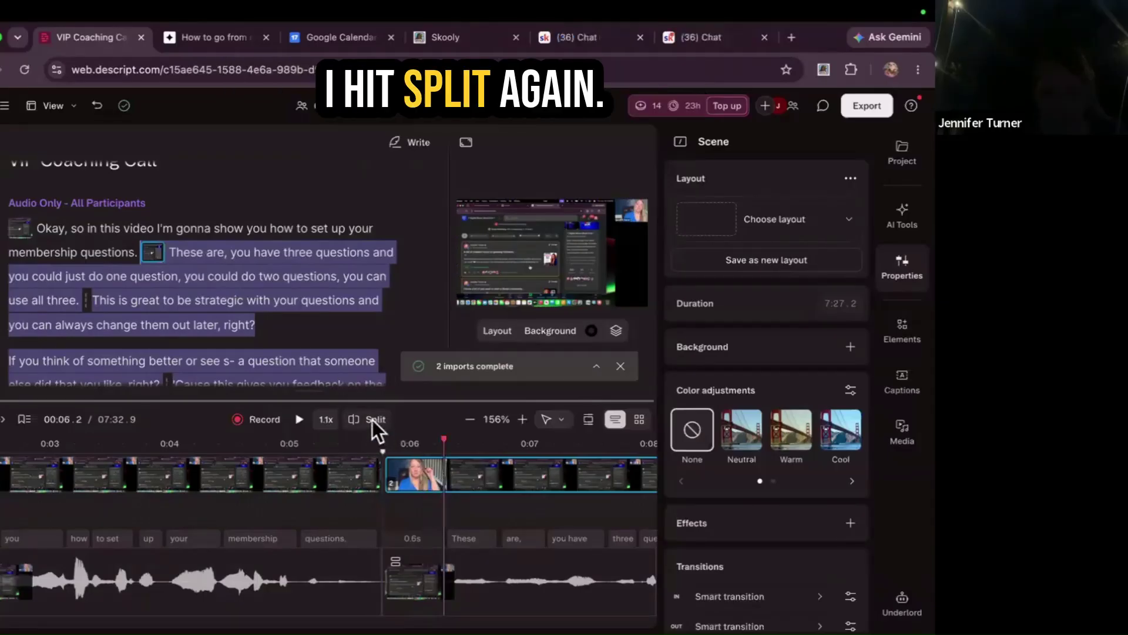
{"action": "left_click", "coordinate": [407, 488]}
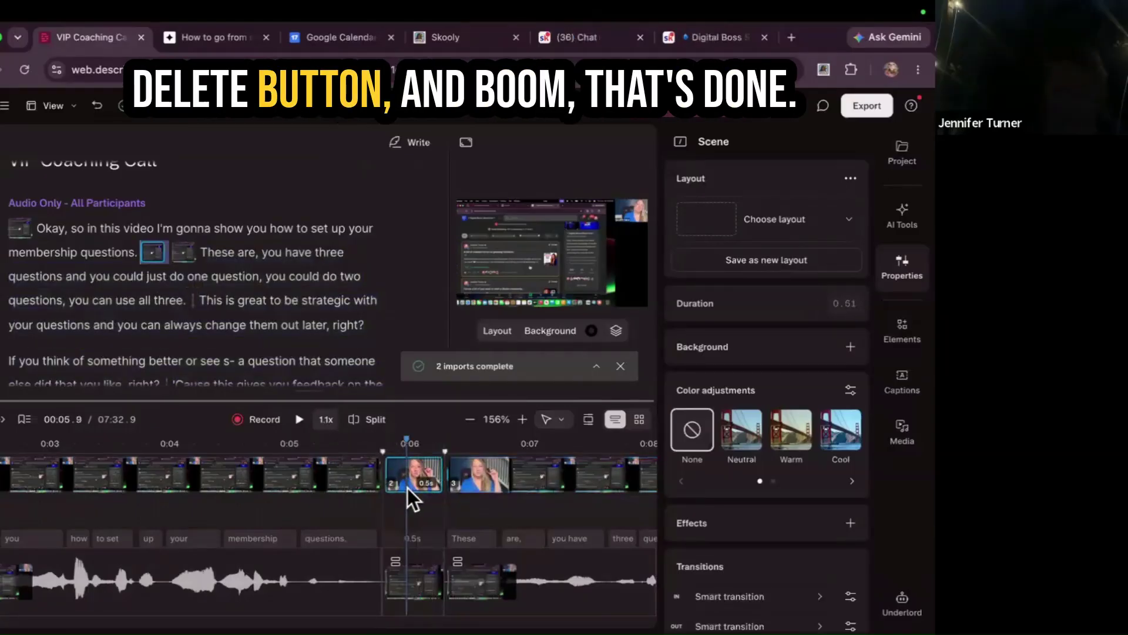
{"action": "key", "text": "Delete"}
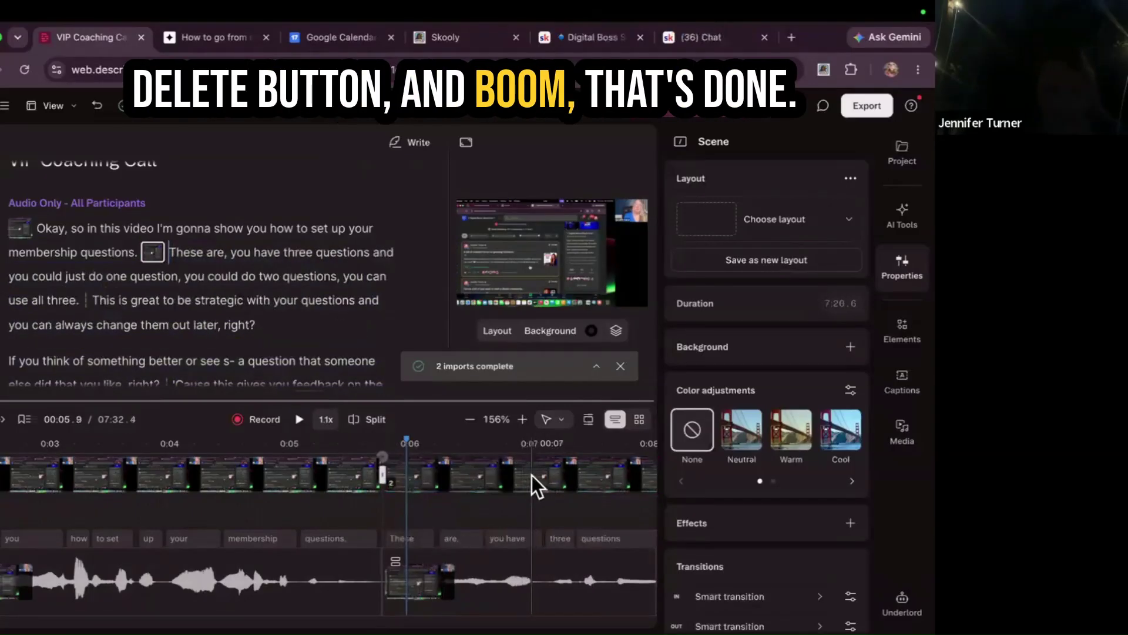
- Cut out the pause between "right?" and "'Cause this gives you feedback" by splitting at 0:21.5 and 0:21.9 and deleting the clip between
{"action": "scroll", "coordinate": [531, 475], "scroll_direction": "right", "scroll_amount": 5}
{"action": "scroll", "coordinate": [531, 475], "scroll_direction": "right", "scroll_amount": 8}
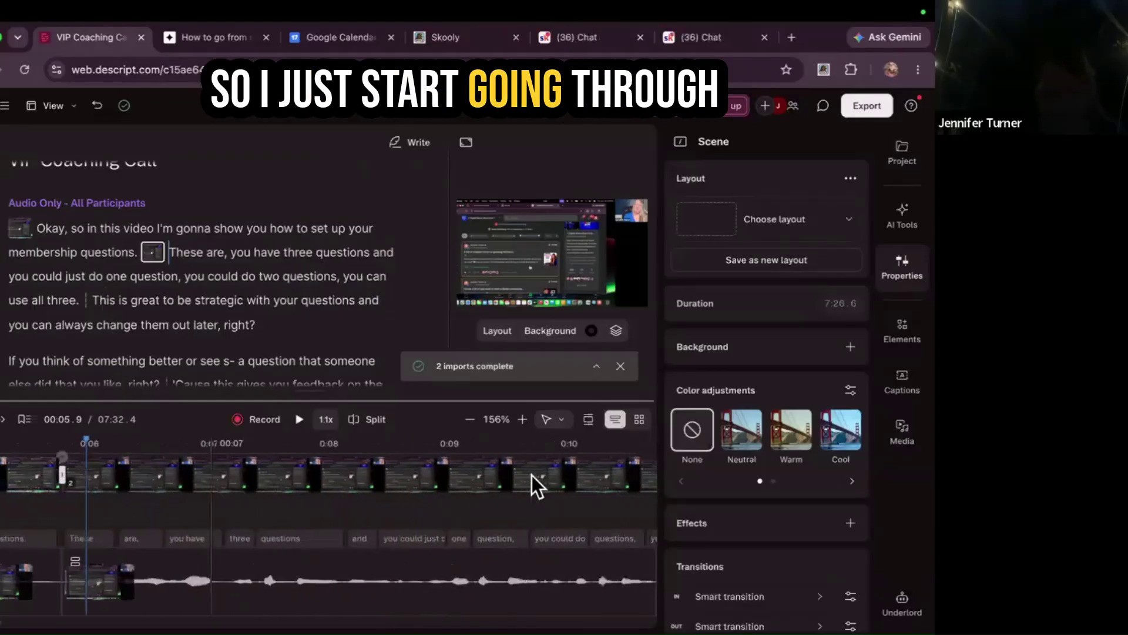
{"action": "scroll", "coordinate": [532, 475], "scroll_direction": "right", "scroll_amount": 3}
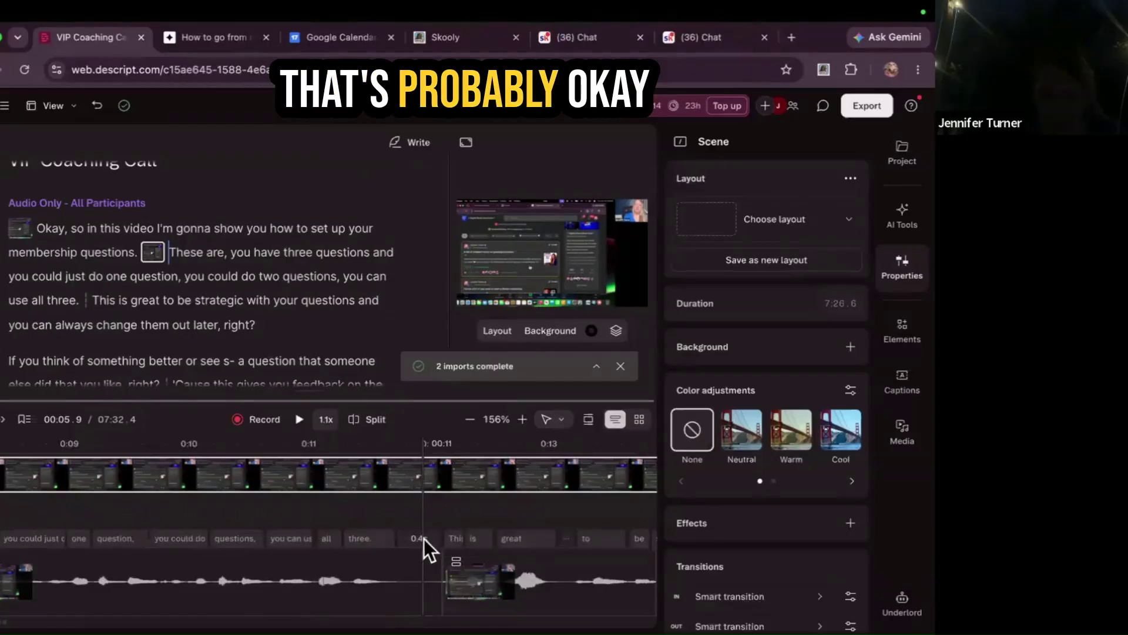
{"action": "scroll", "coordinate": [424, 539], "scroll_direction": "right", "scroll_amount": 7}
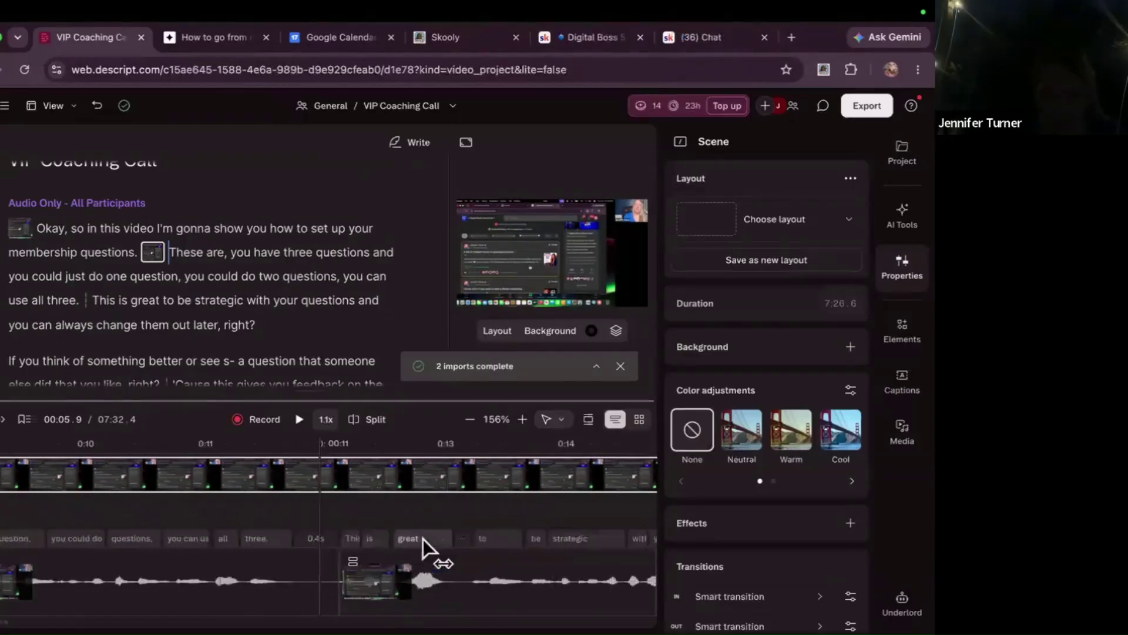
{"action": "scroll", "coordinate": [423, 539], "scroll_direction": "right", "scroll_amount": 12}
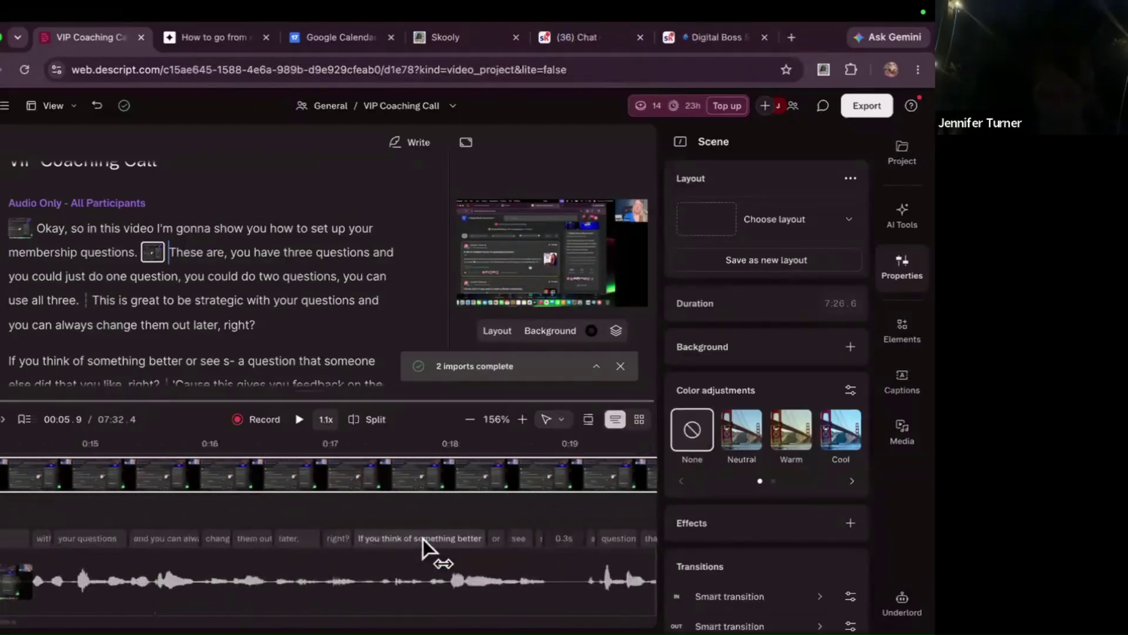
{"action": "scroll", "coordinate": [424, 539], "scroll_direction": "right", "scroll_amount": 6}
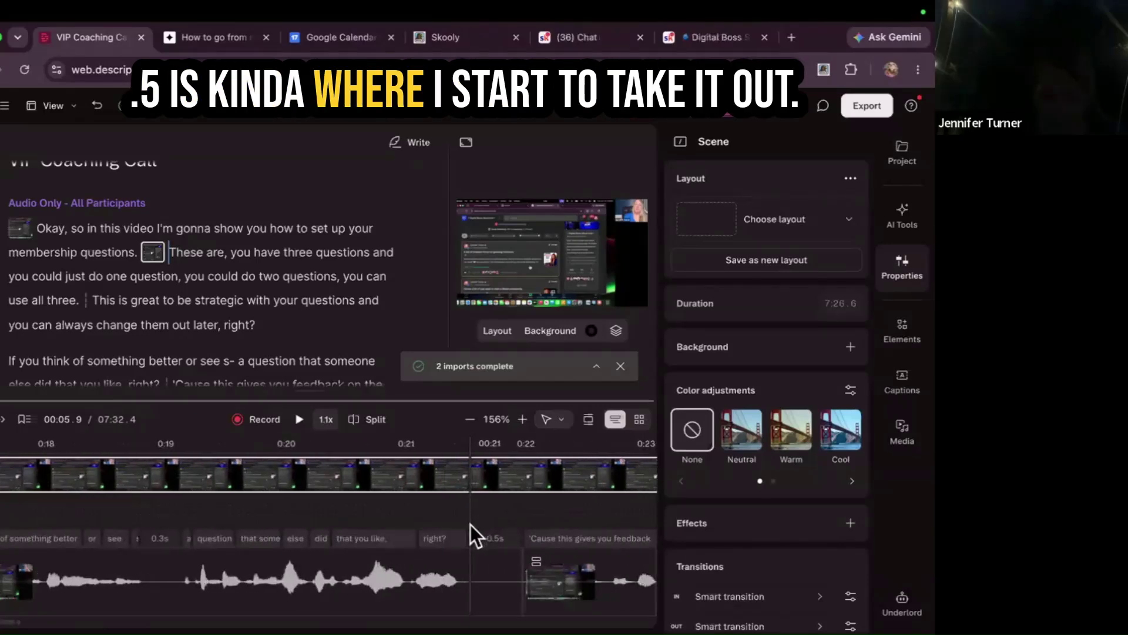
{"action": "left_click", "coordinate": [470, 524]}
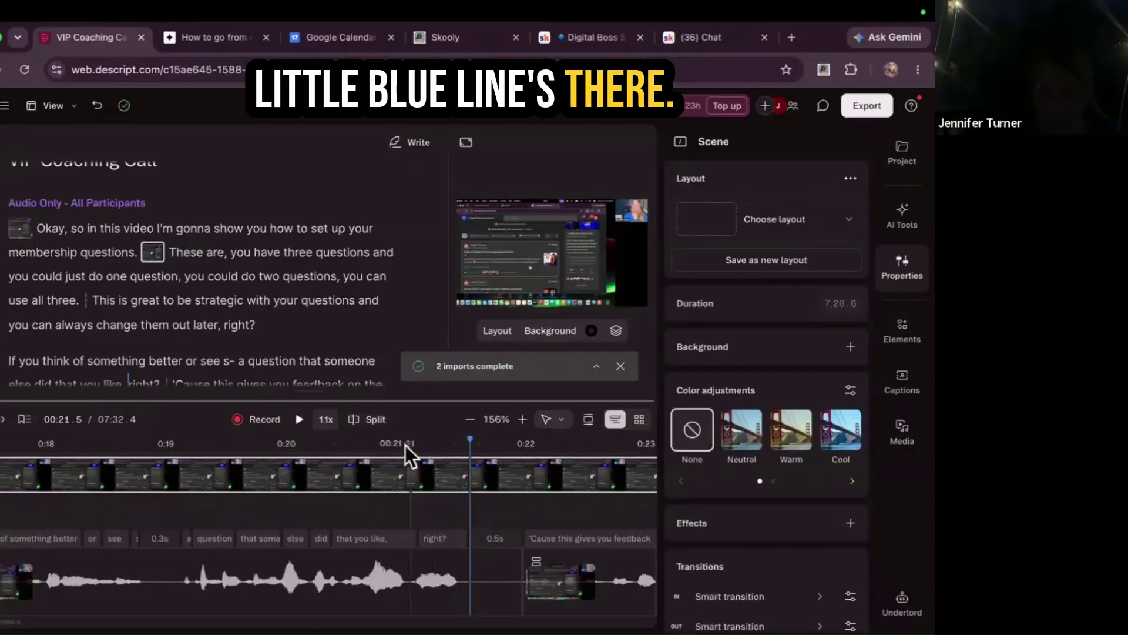
{"action": "left_click", "coordinate": [368, 419]}
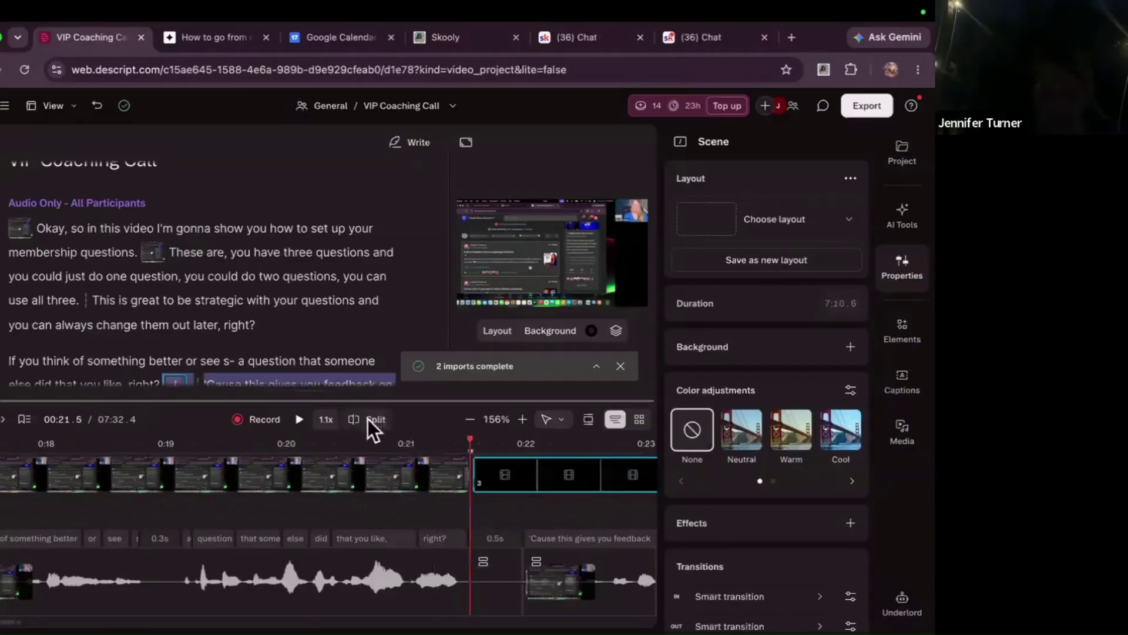
{"action": "left_click", "coordinate": [523, 463]}
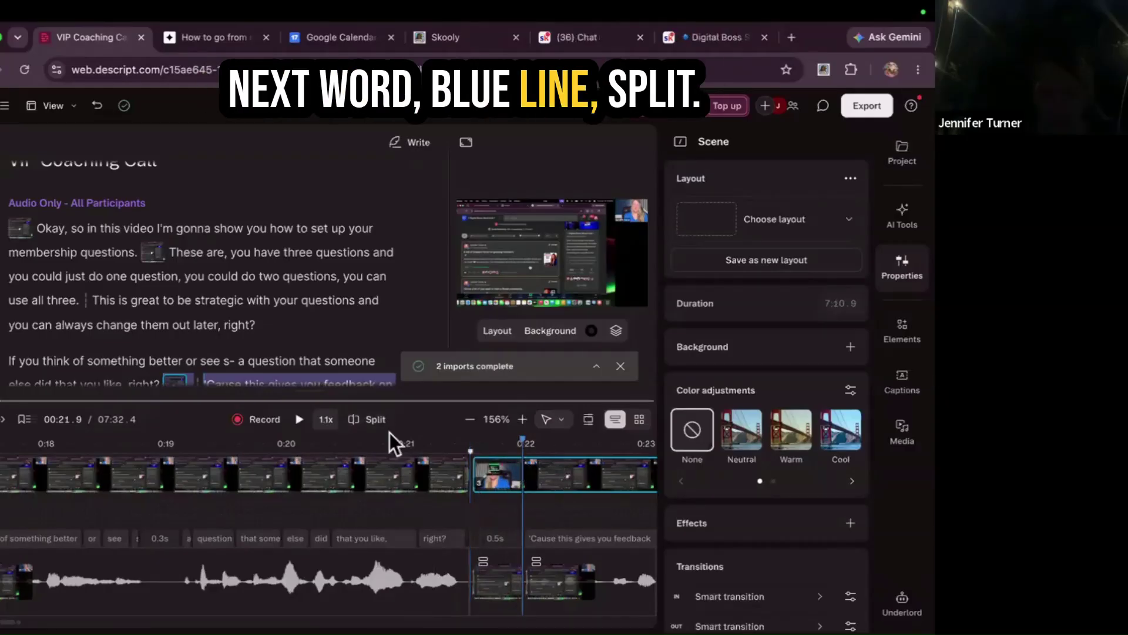
{"action": "left_click", "coordinate": [364, 419]}
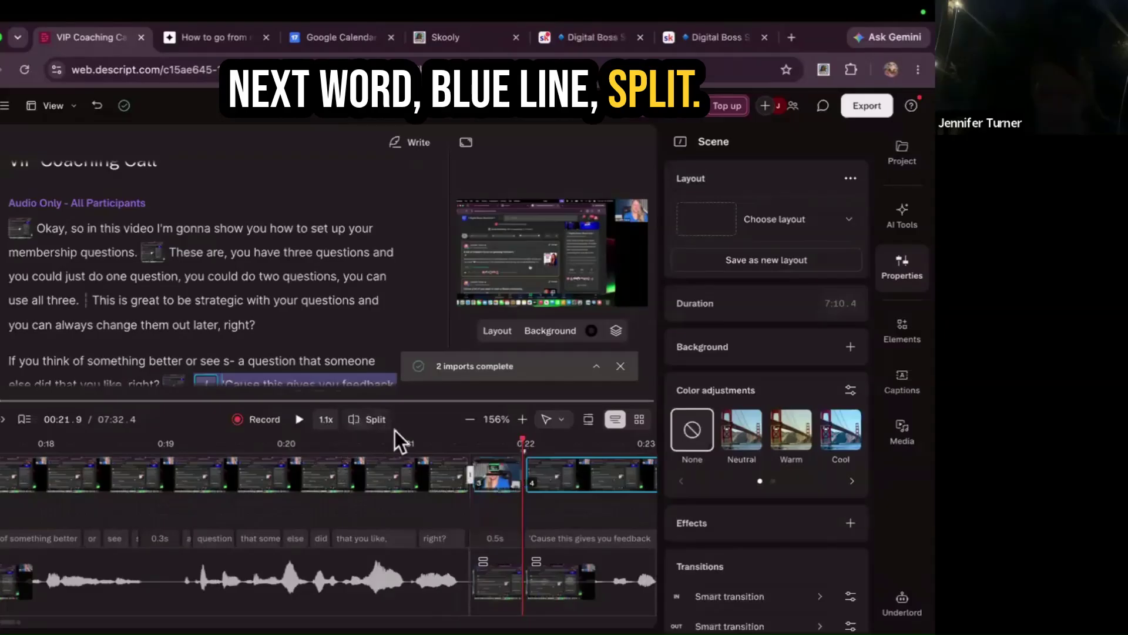
{"action": "left_click", "coordinate": [498, 483]}
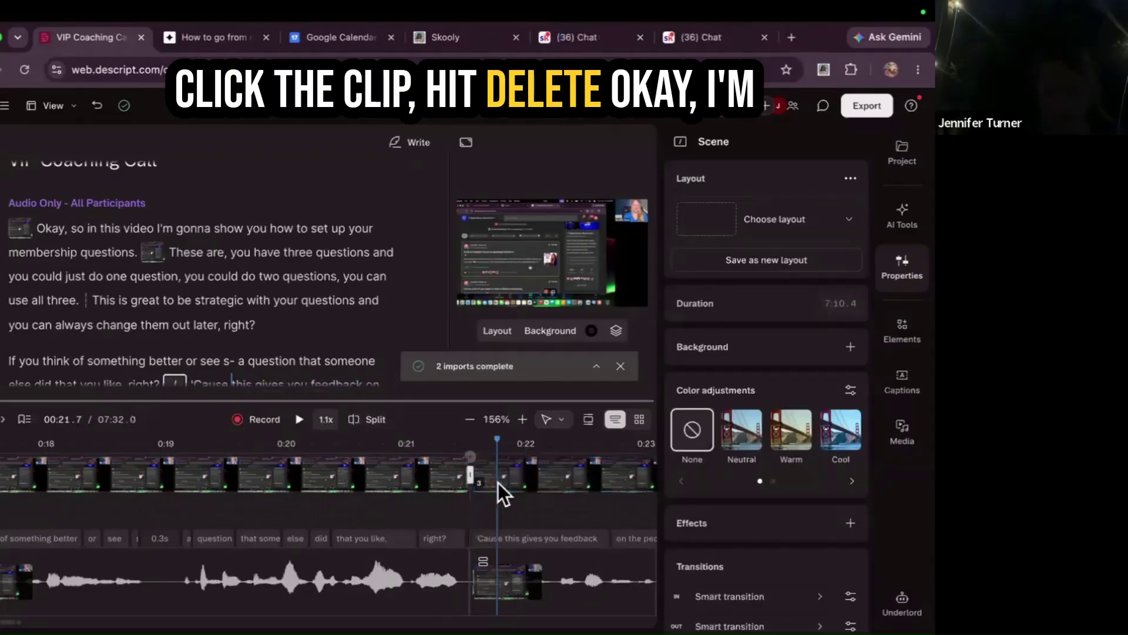
{"action": "key", "text": "Delete"}
- Cut out the pause between "help you too." and "But there's a couple questions" by splitting at 0:32.5 and 0:32.9 and deleting that clip
{"action": "scroll", "coordinate": [488, 485], "scroll_direction": "right", "scroll_amount": 10}
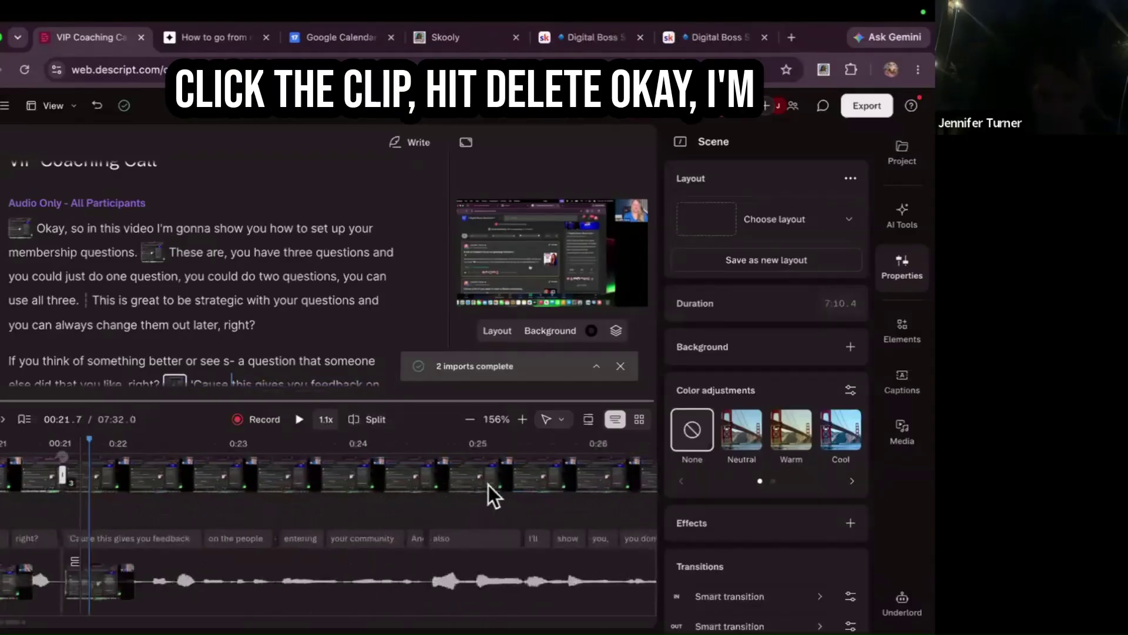
{"action": "scroll", "coordinate": [488, 485], "scroll_direction": "right", "scroll_amount": 5}
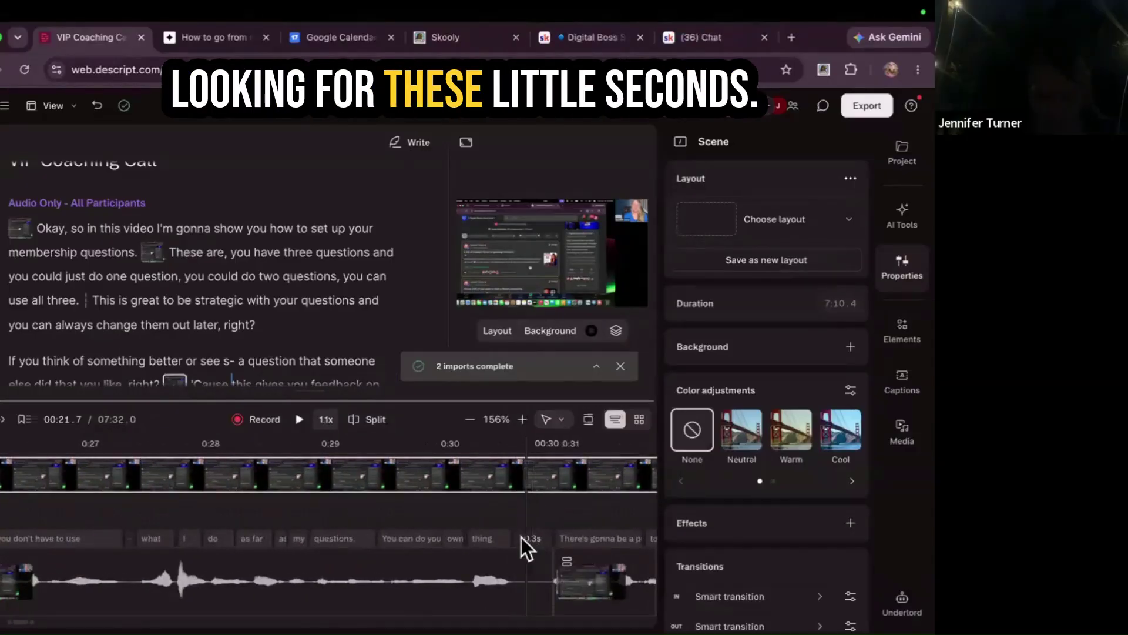
{"action": "scroll", "coordinate": [439, 504], "scroll_direction": "right", "scroll_amount": 3}
{"action": "scroll", "coordinate": [439, 504], "scroll_direction": "right", "scroll_amount": 3}
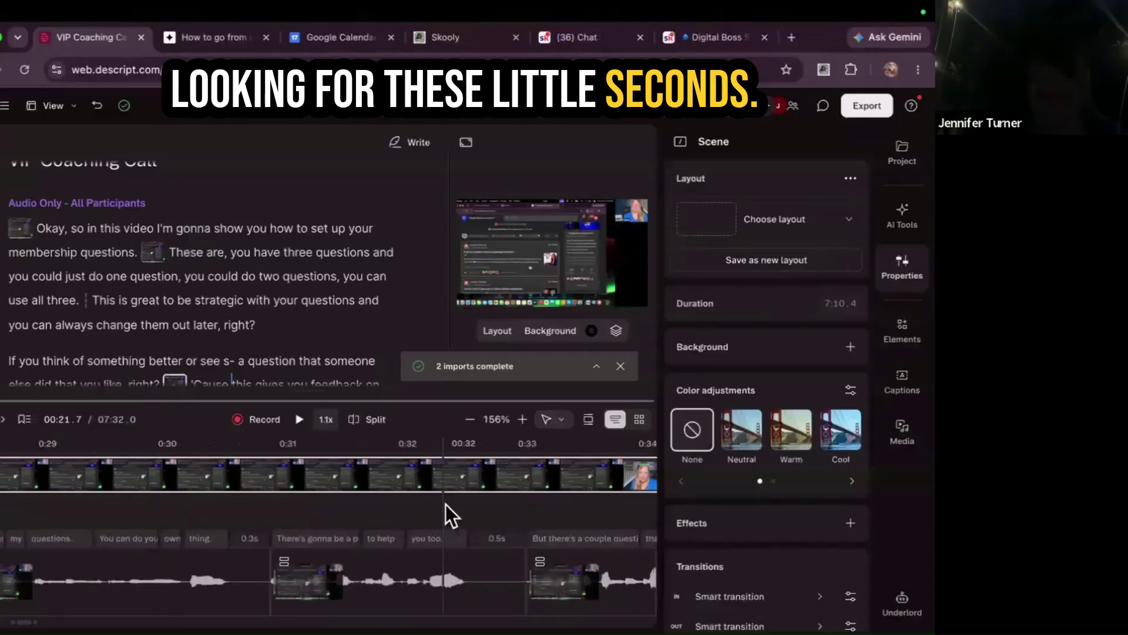
{"action": "left_click", "coordinate": [471, 516]}
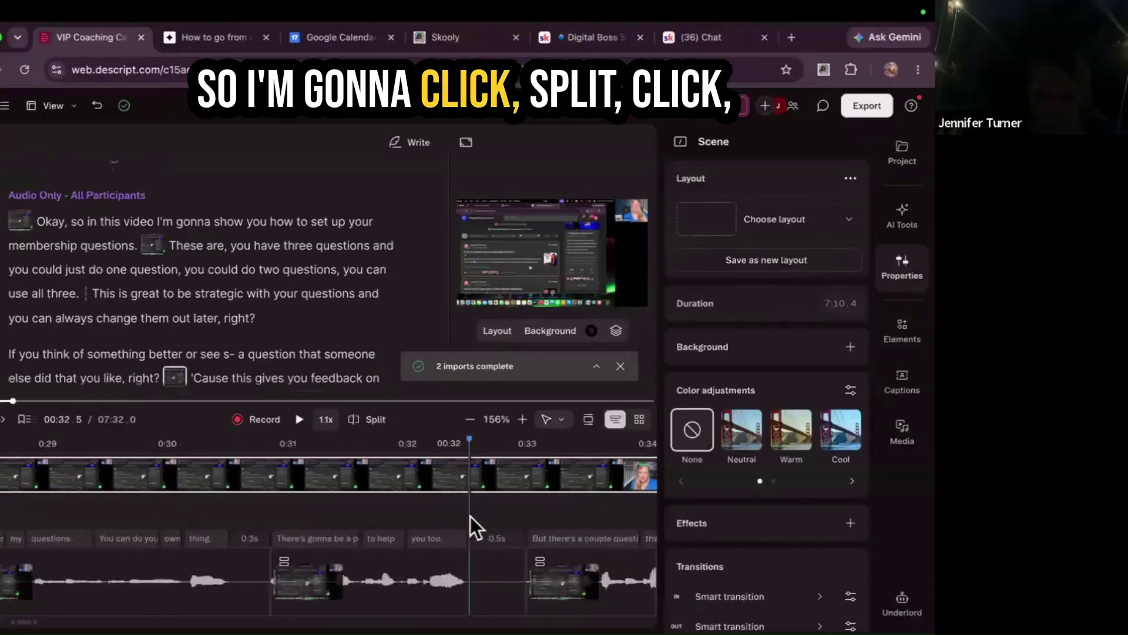
{"action": "left_click", "coordinate": [376, 419]}
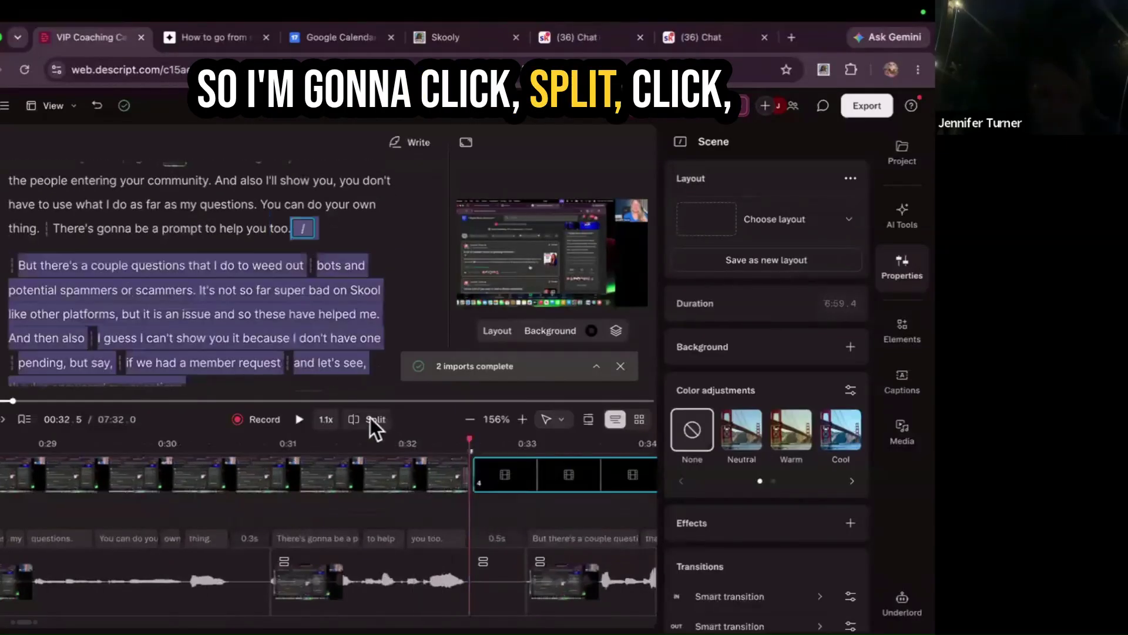
{"action": "left_click", "coordinate": [529, 468]}
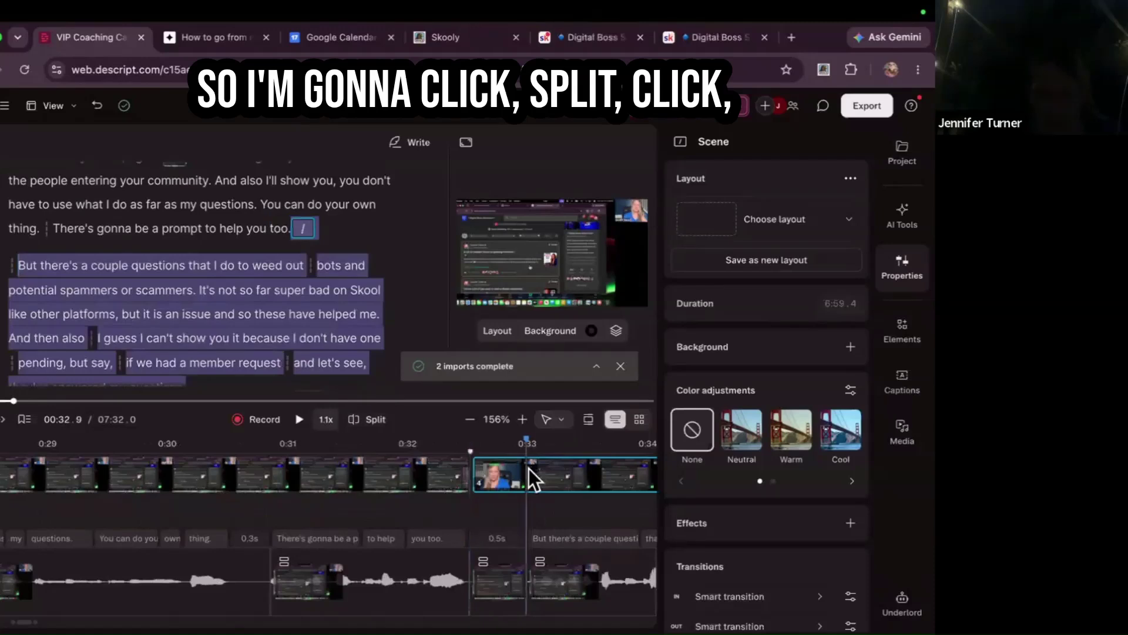
{"action": "left_click", "coordinate": [375, 419]}
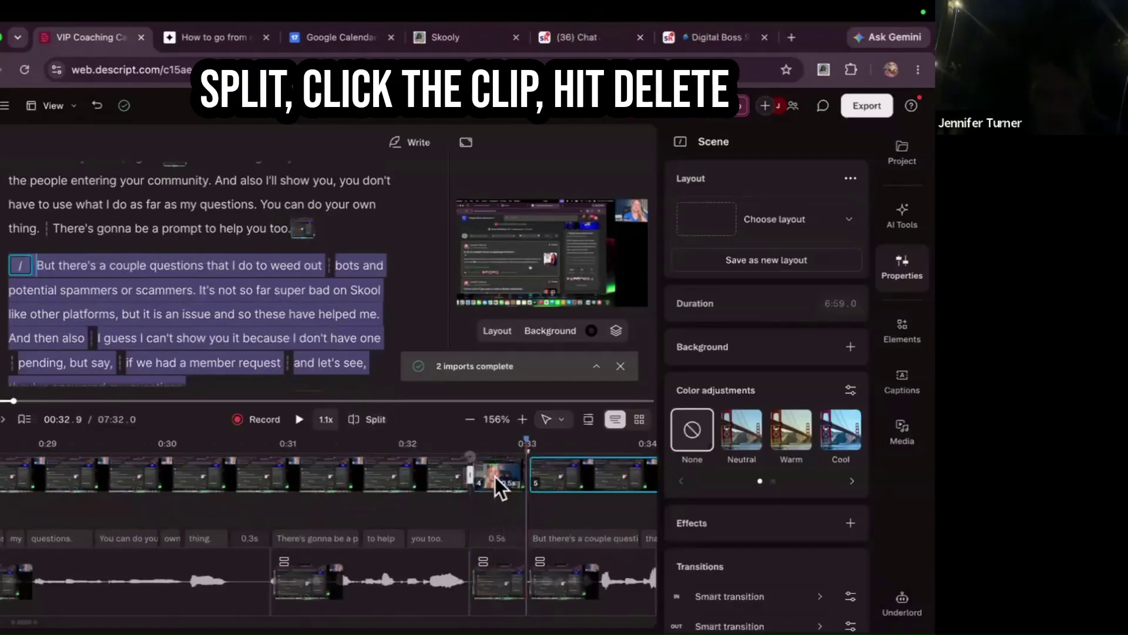
{"action": "left_click", "coordinate": [495, 477]}
{"action": "key", "text": "Delete"}
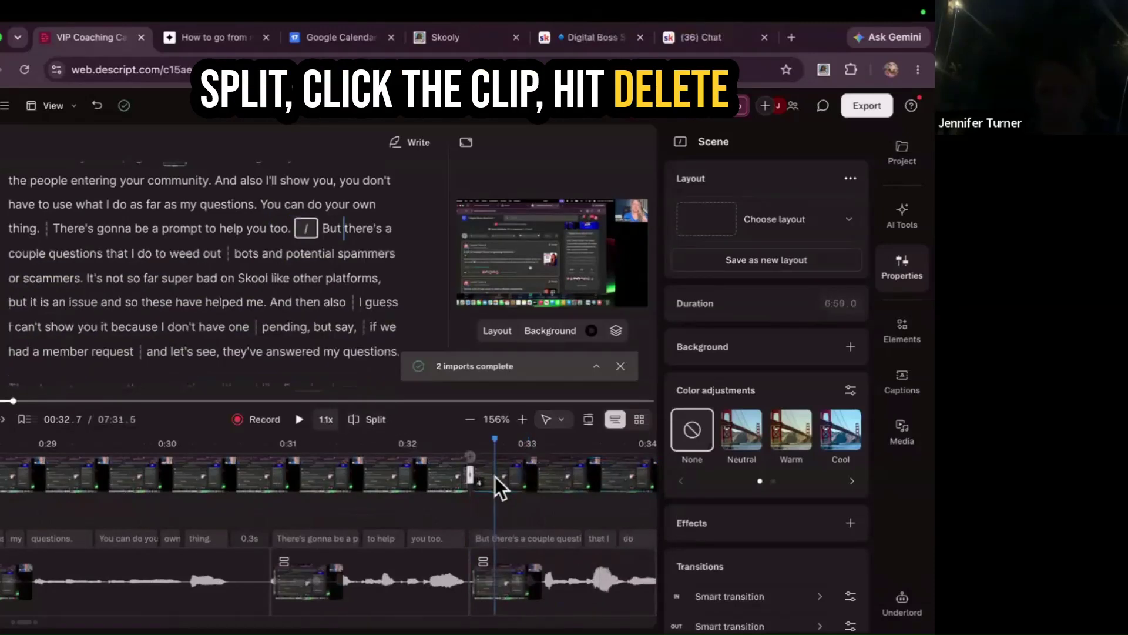
- Cut out the pause between "bots" and "and potential" by splitting at 0:35.8 and 0:36.5 and deleting the clip between
{"action": "scroll", "coordinate": [494, 477], "scroll_direction": "right", "scroll_amount": 5}
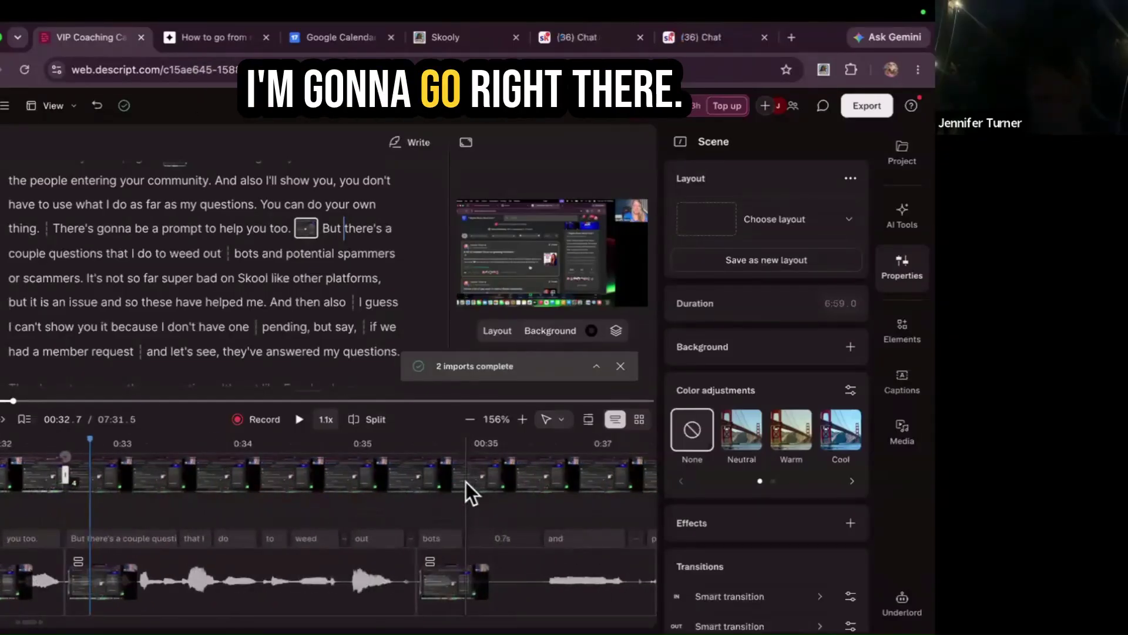
{"action": "left_click", "coordinate": [466, 482]}
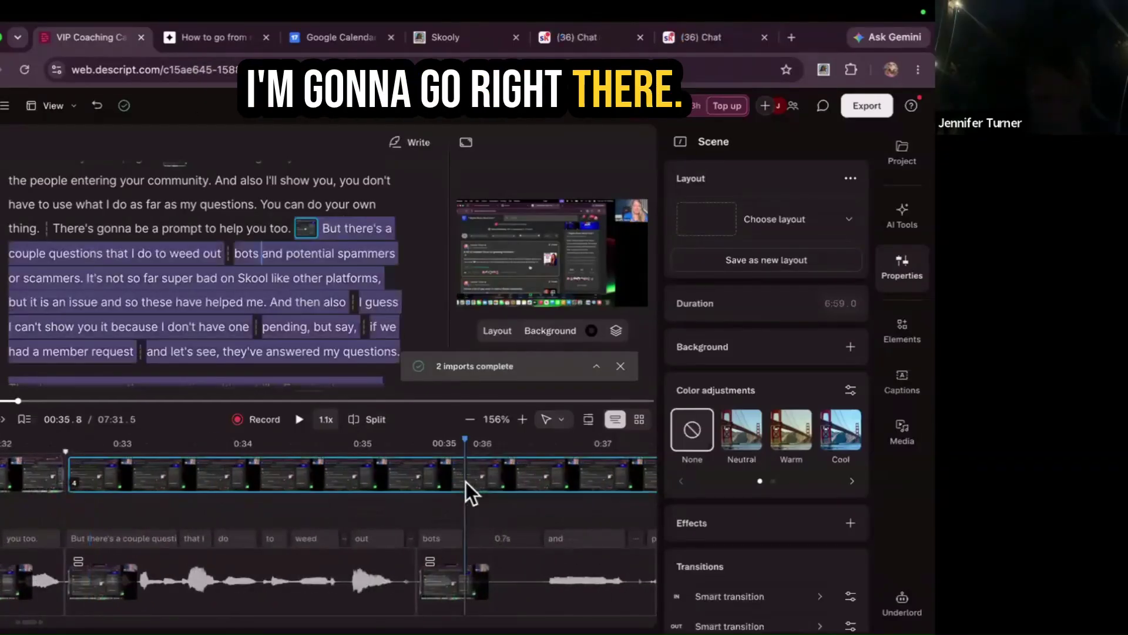
{"action": "left_click", "coordinate": [368, 417]}
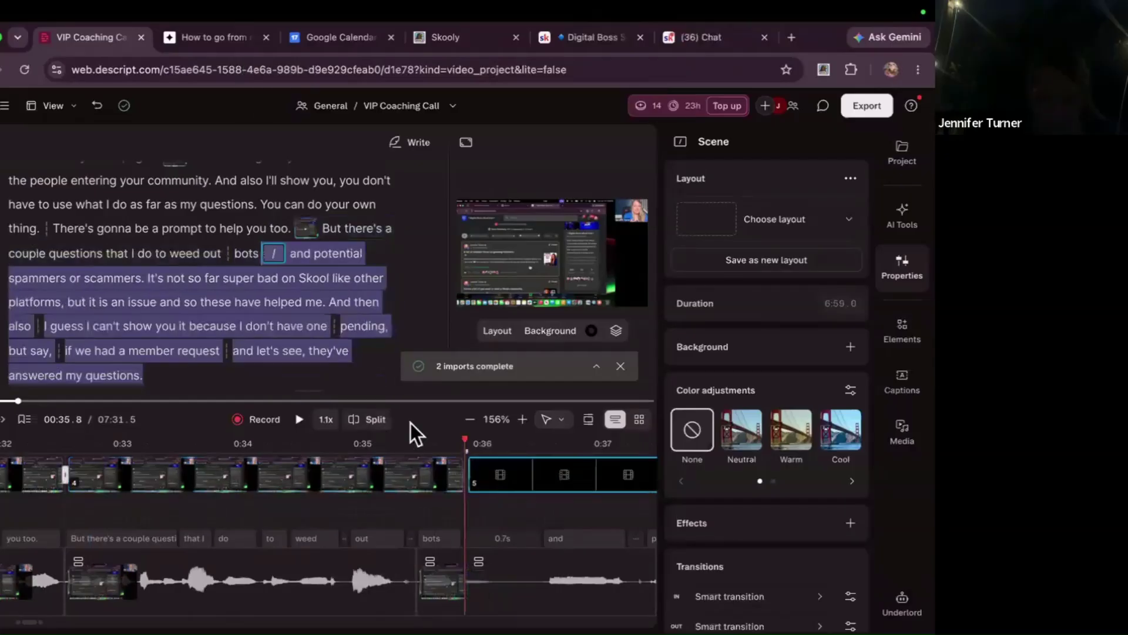
{"action": "left_click", "coordinate": [544, 448]}
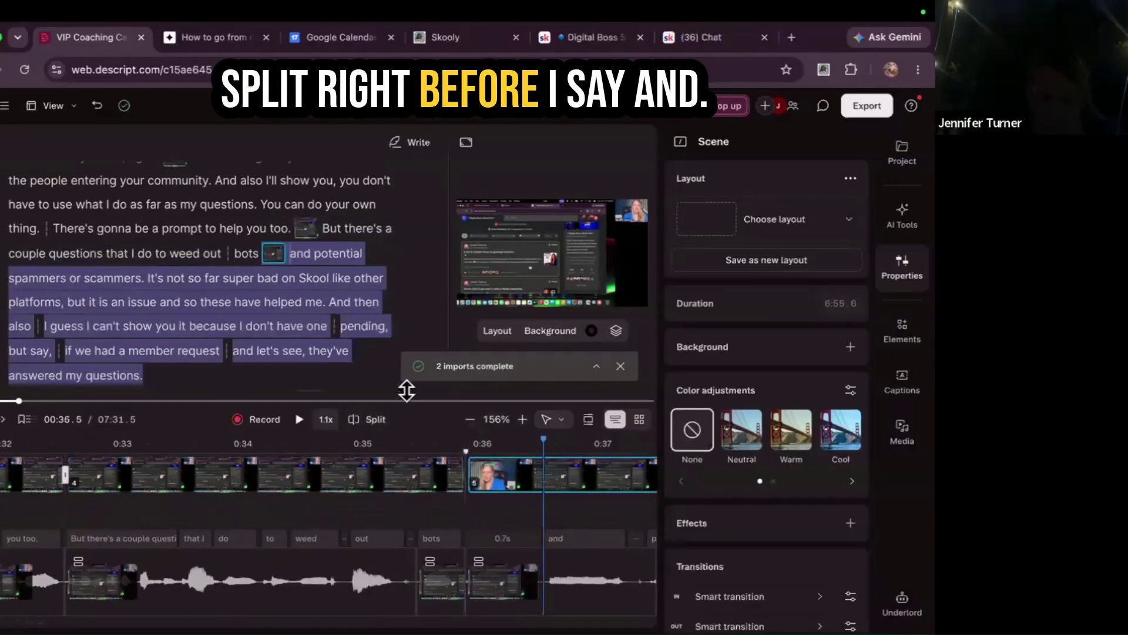
{"action": "left_click", "coordinate": [366, 424]}
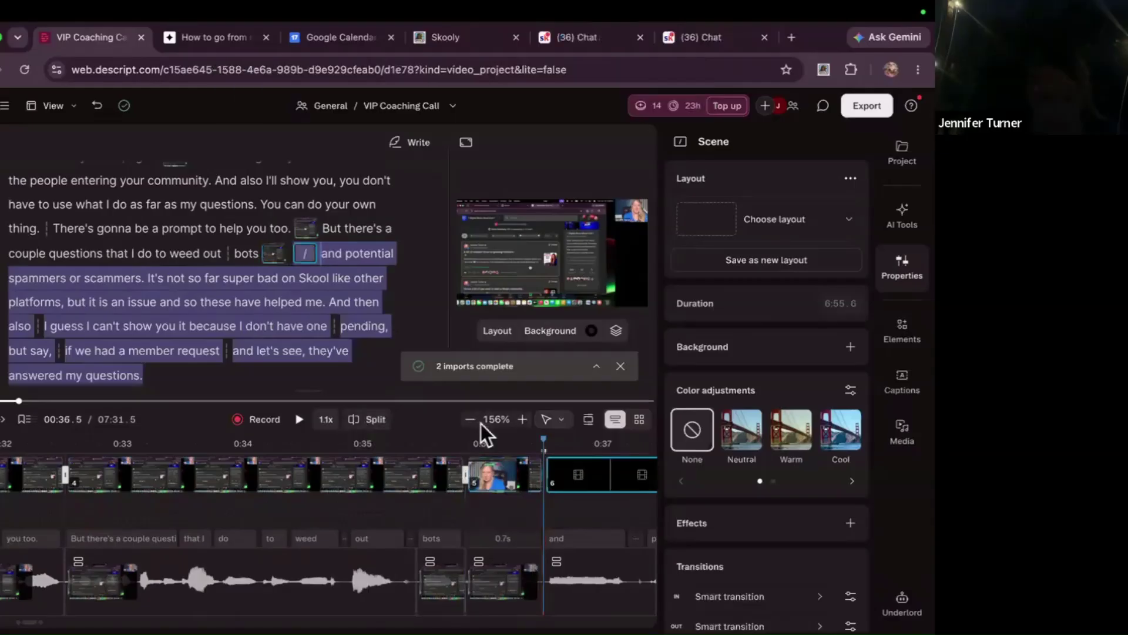
{"action": "left_click", "coordinate": [503, 481]}
{"action": "key", "text": "Delete"}
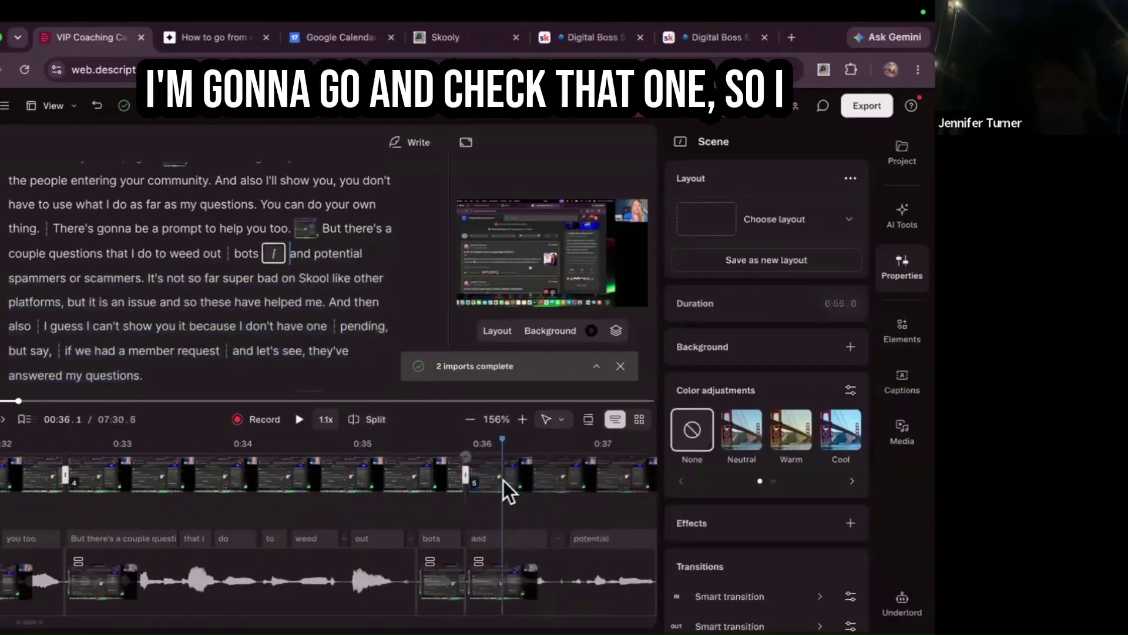
- Play the video from about 0:34.1 to check how the cut between "bots" and "and potential" sounds
{"action": "left_click", "coordinate": [263, 476]}
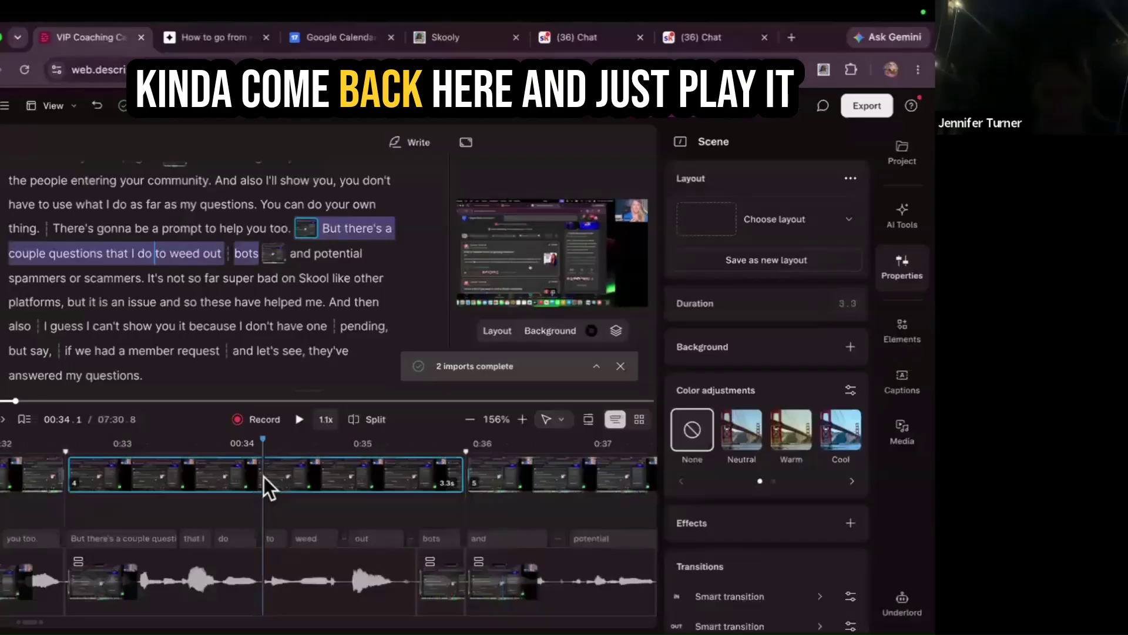
{"action": "left_click", "coordinate": [299, 419]}
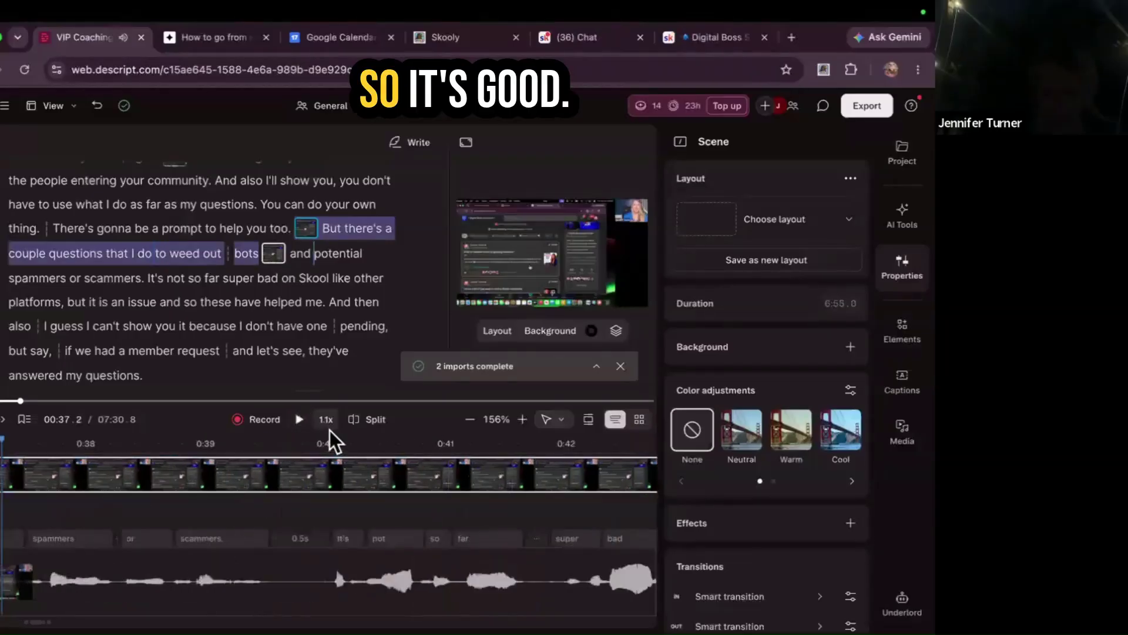
{"action": "key", "text": "XF86AudioRaiseVolume"}
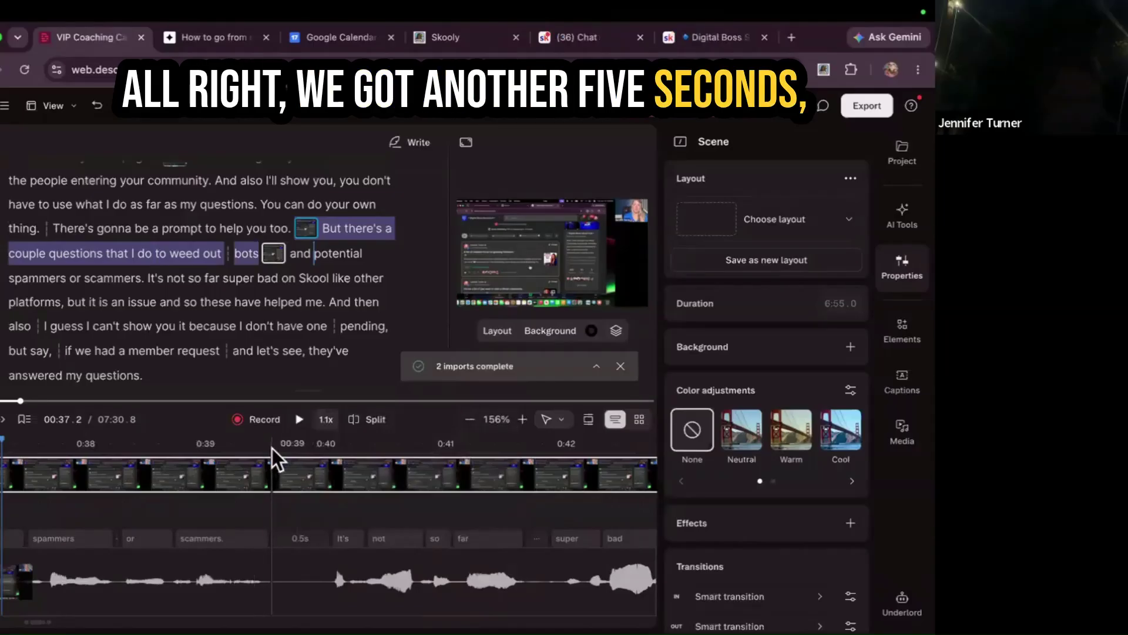
- Cut out the pause between "scammers." and "It's not so far" by splitting at 0:39.5 and 0:40.0 and deleting the clip between
{"action": "left_click", "coordinate": [272, 448]}
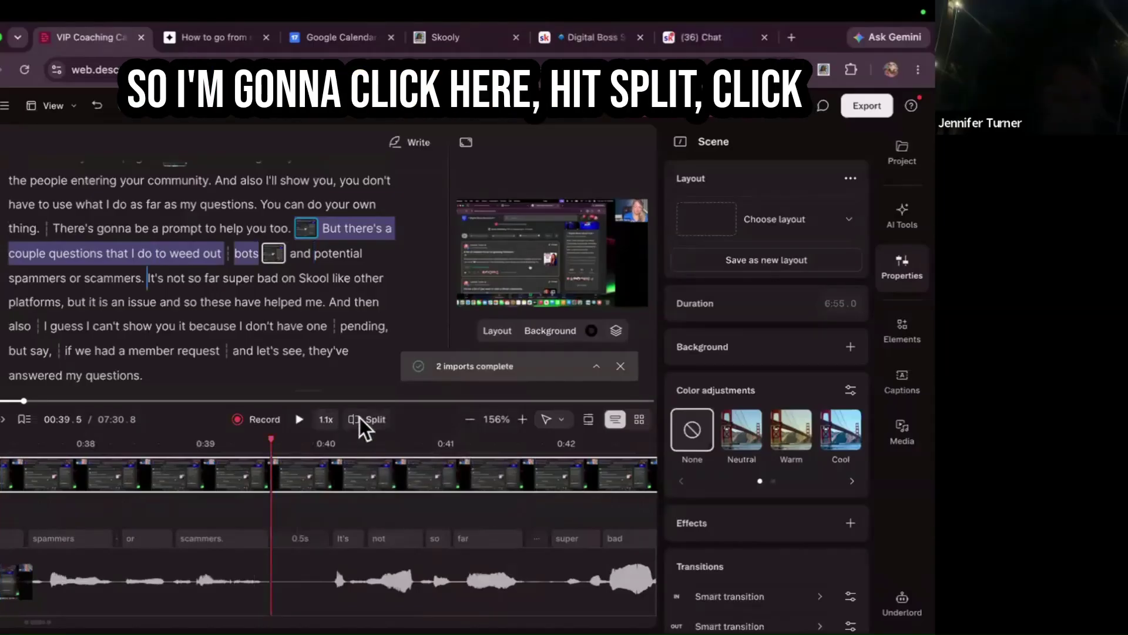
{"action": "left_click", "coordinate": [360, 418]}
{"action": "left_click", "coordinate": [333, 461]}
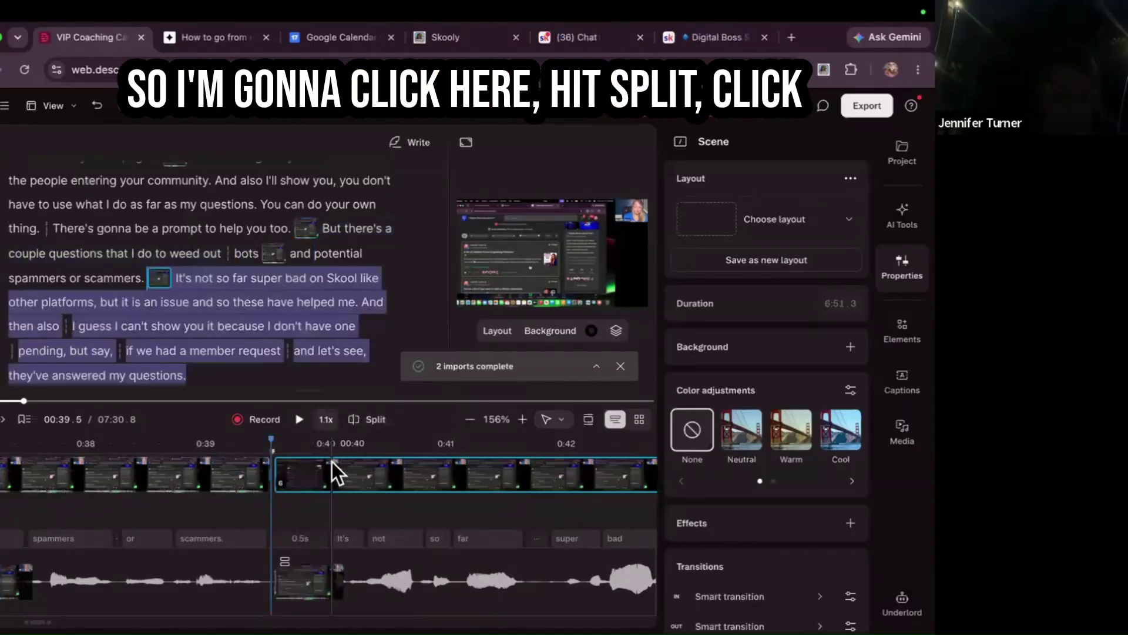
{"action": "left_click", "coordinate": [360, 418]}
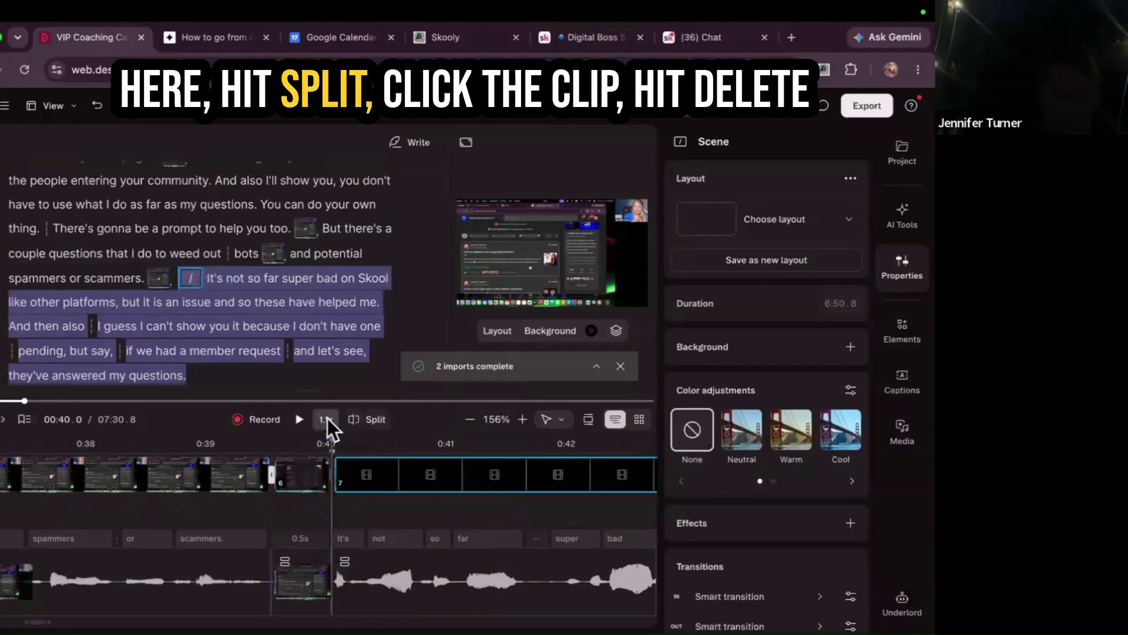
{"action": "left_click", "coordinate": [299, 470]}
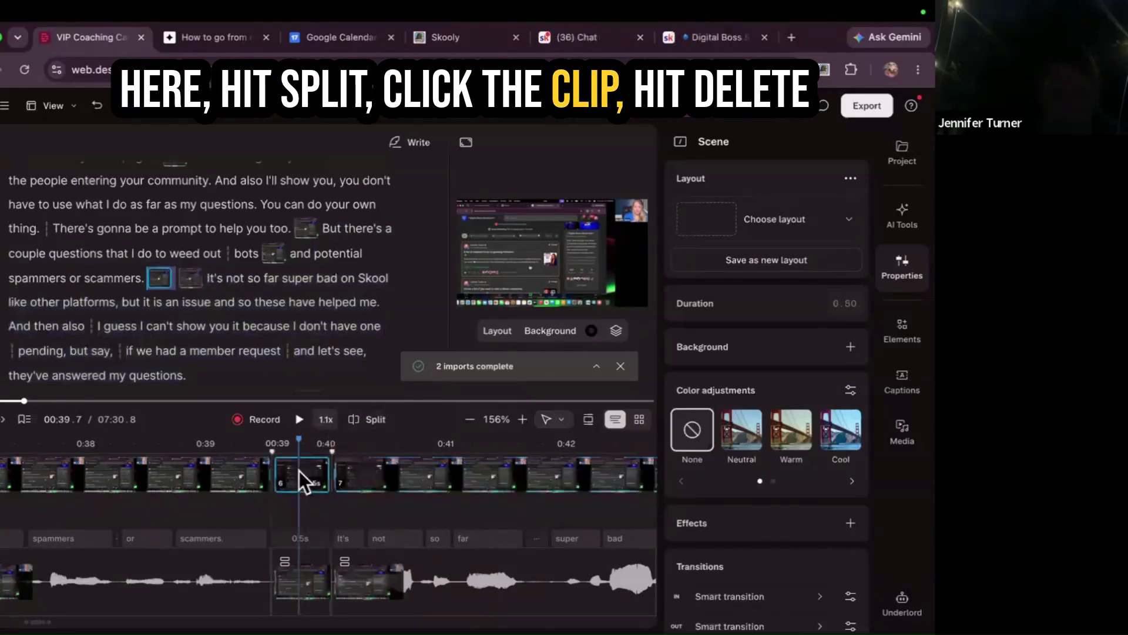
{"action": "key", "text": "Delete"}
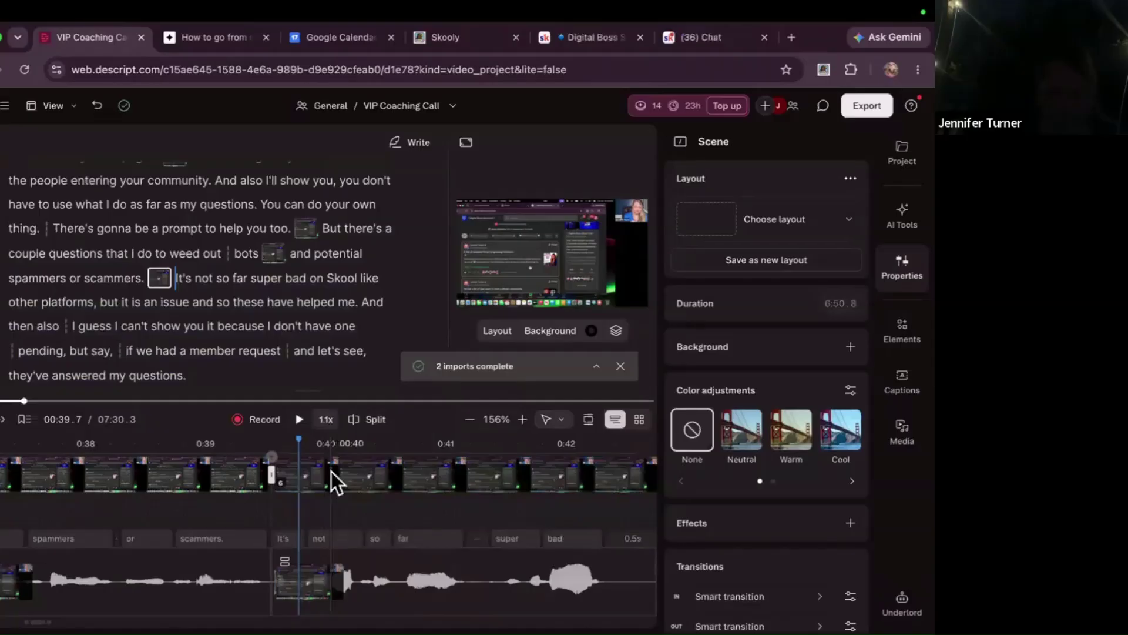
- Cut out the pause between "super bad" and "on Skool" by splitting at 0:42.3 and 0:42.8 and deleting that clip
{"action": "scroll", "coordinate": [330, 472], "scroll_direction": "right", "scroll_amount": 5}
{"action": "scroll", "coordinate": [331, 472], "scroll_direction": "right", "scroll_amount": 2}
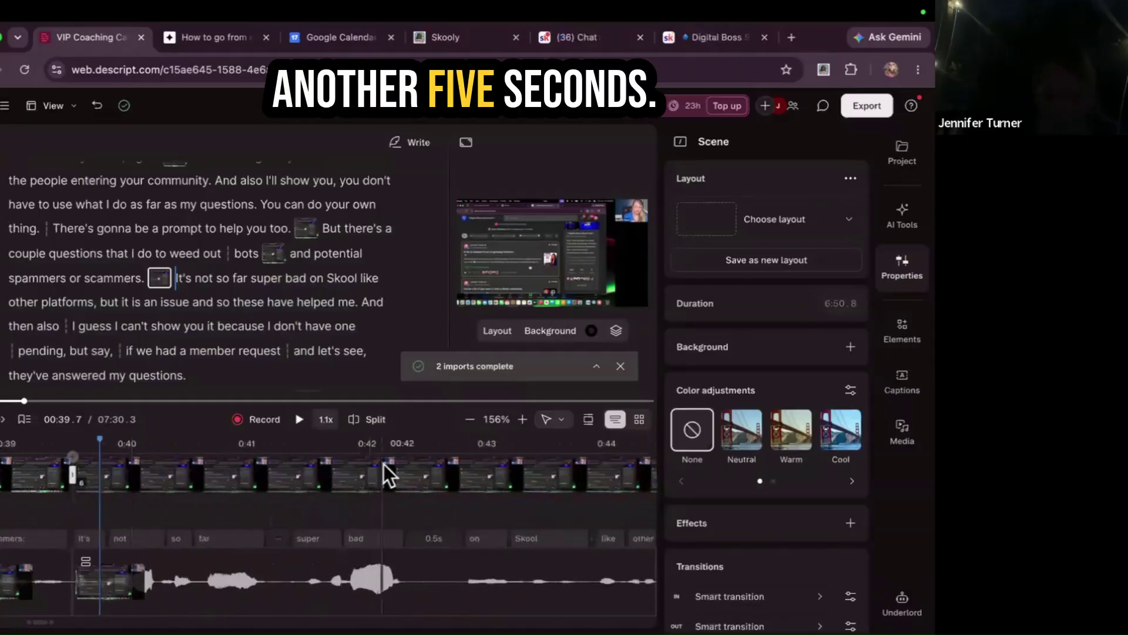
{"action": "left_click", "coordinate": [406, 466]}
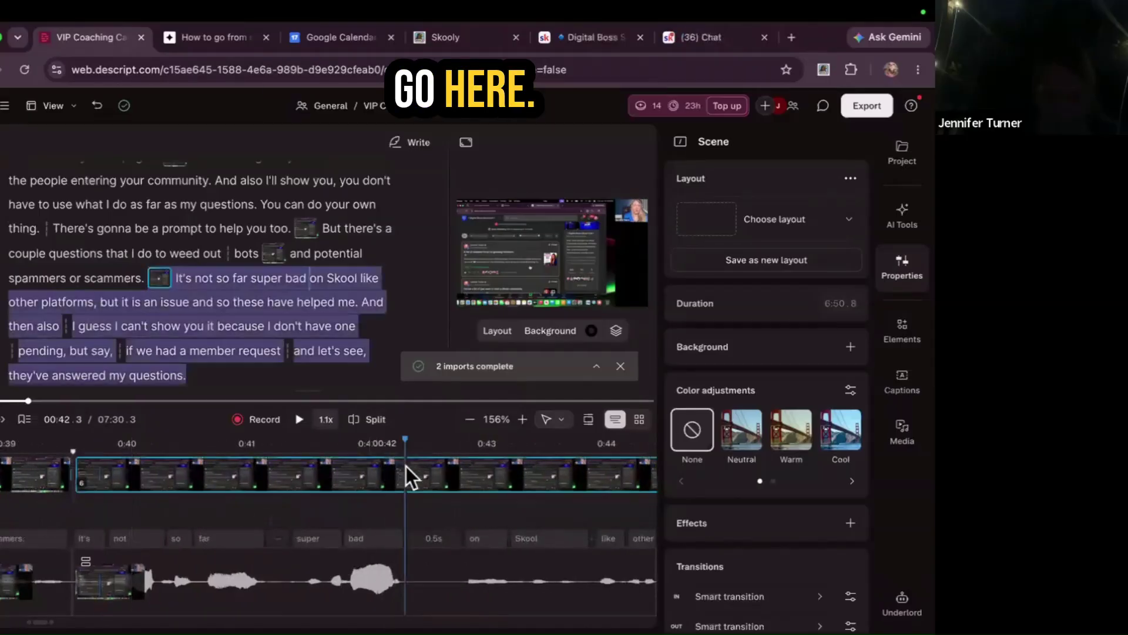
{"action": "left_click", "coordinate": [364, 418]}
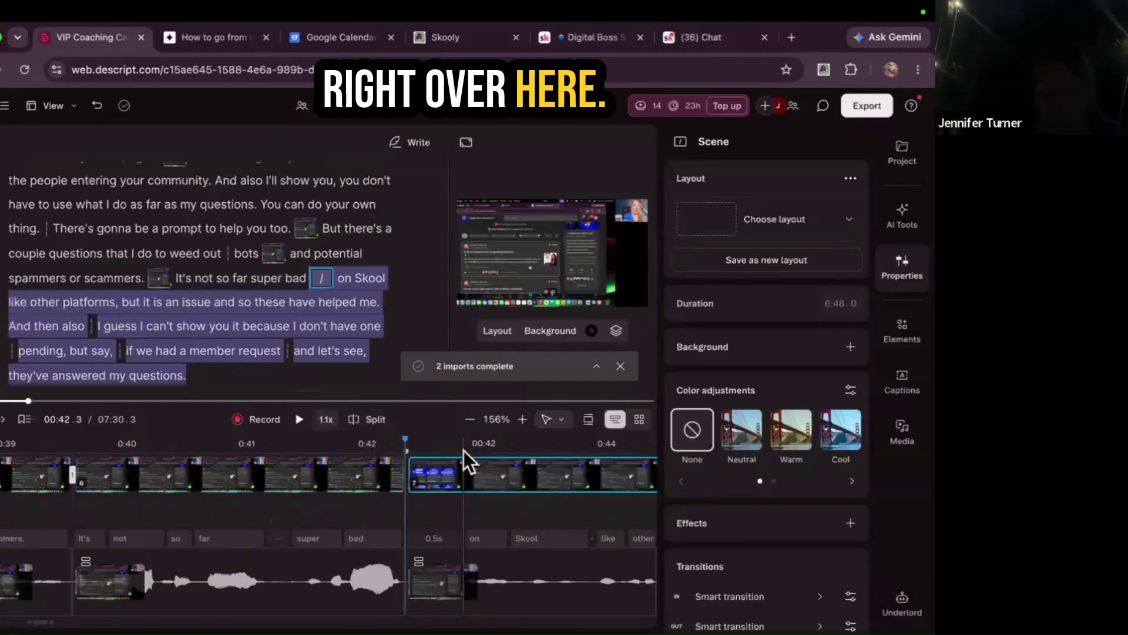
{"action": "left_click", "coordinate": [464, 451]}
{"action": "left_click", "coordinate": [367, 418]}
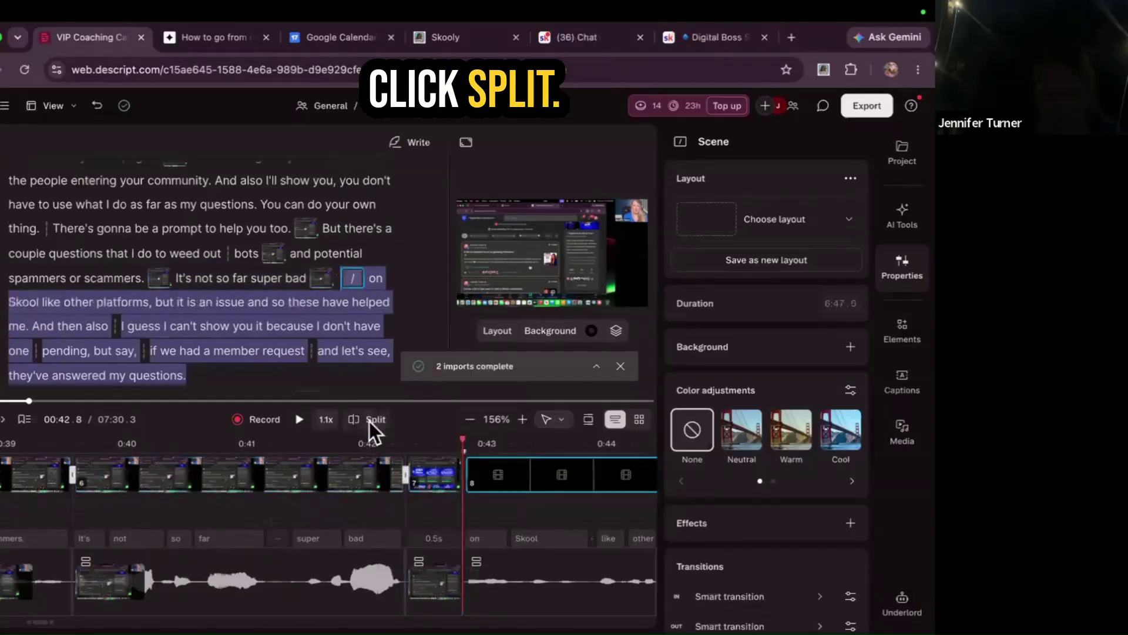
{"action": "left_click", "coordinate": [429, 479]}
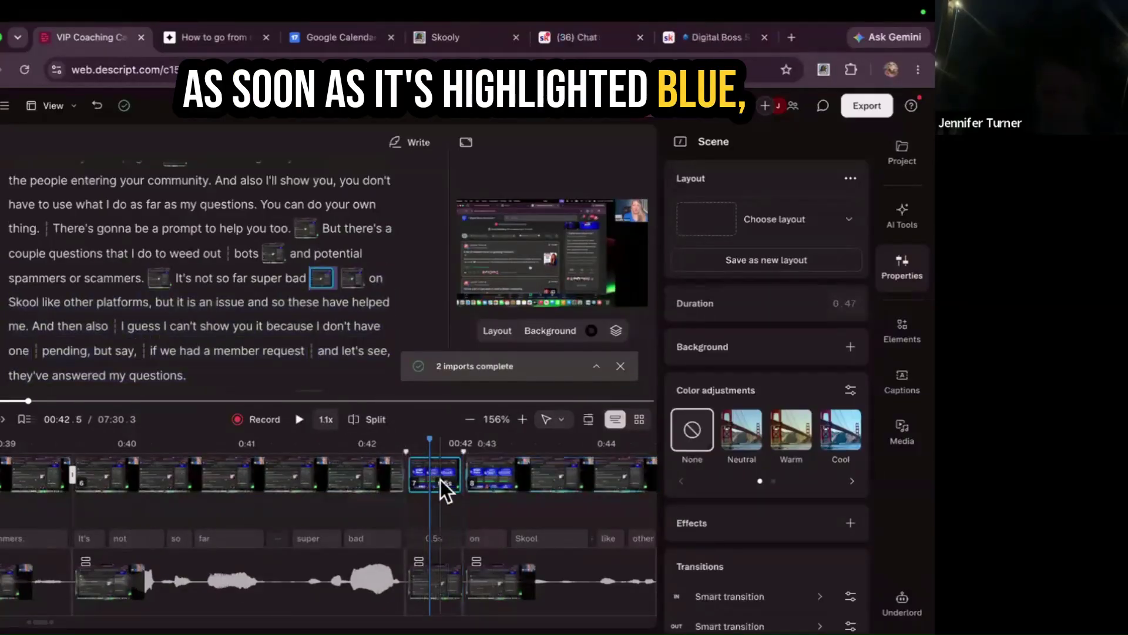
{"action": "key", "text": "Delete"}
- Cut out the pause between "And then also" and "I guess" by splitting at 0:50.1 and 0:50.7 and deleting the clip between
{"action": "scroll", "coordinate": [438, 492], "scroll_direction": "right", "scroll_amount": 6}
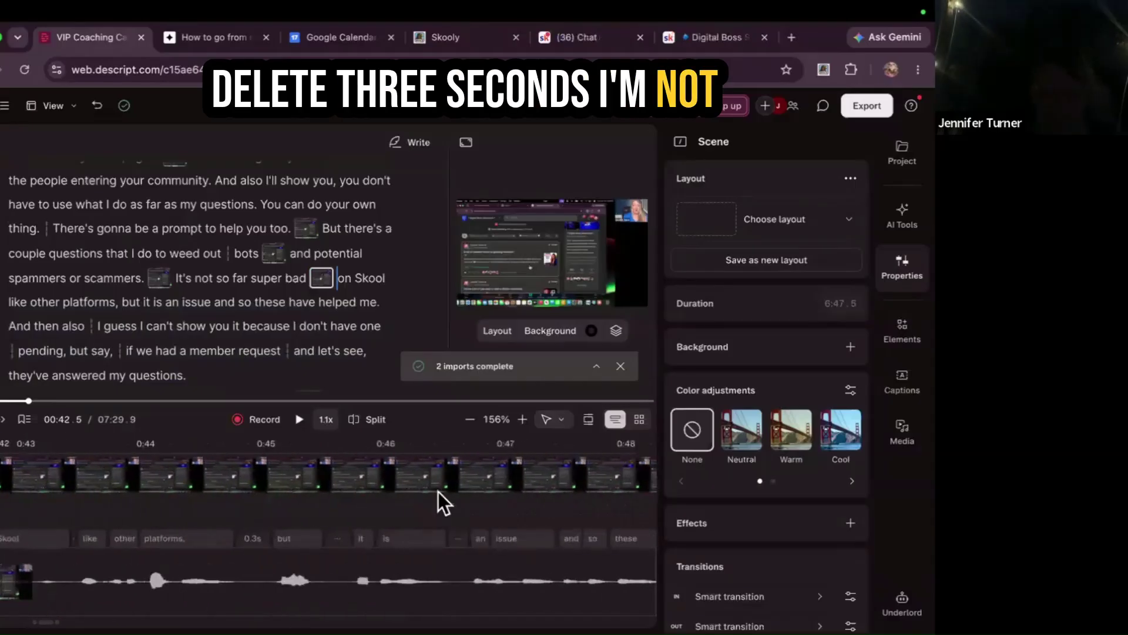
{"action": "scroll", "coordinate": [438, 492], "scroll_direction": "right", "scroll_amount": 6}
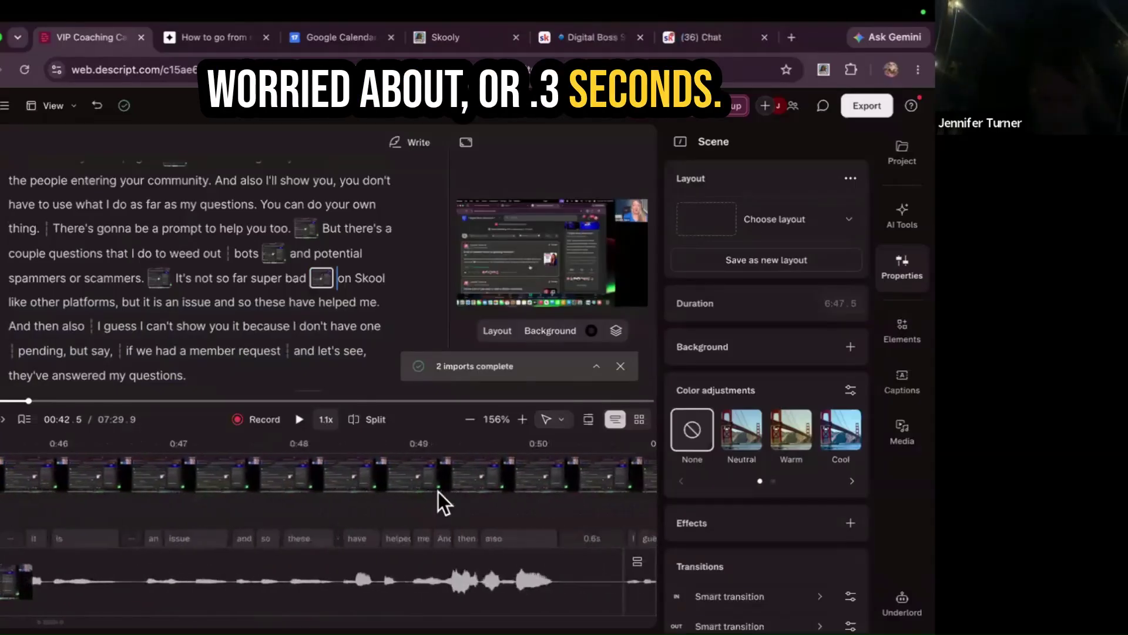
{"action": "scroll", "coordinate": [438, 490], "scroll_direction": "right", "scroll_amount": 2}
{"action": "left_click", "coordinate": [444, 497]}
{"action": "left_click", "coordinate": [371, 419]}
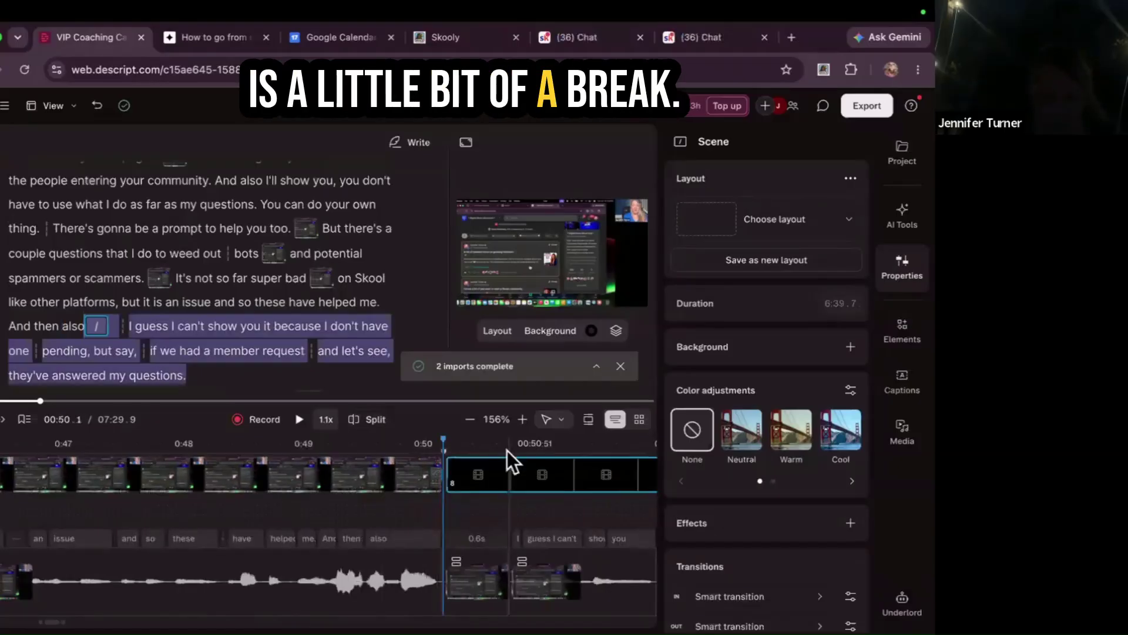
{"action": "left_click", "coordinate": [507, 451]}
{"action": "left_click", "coordinate": [371, 420]}
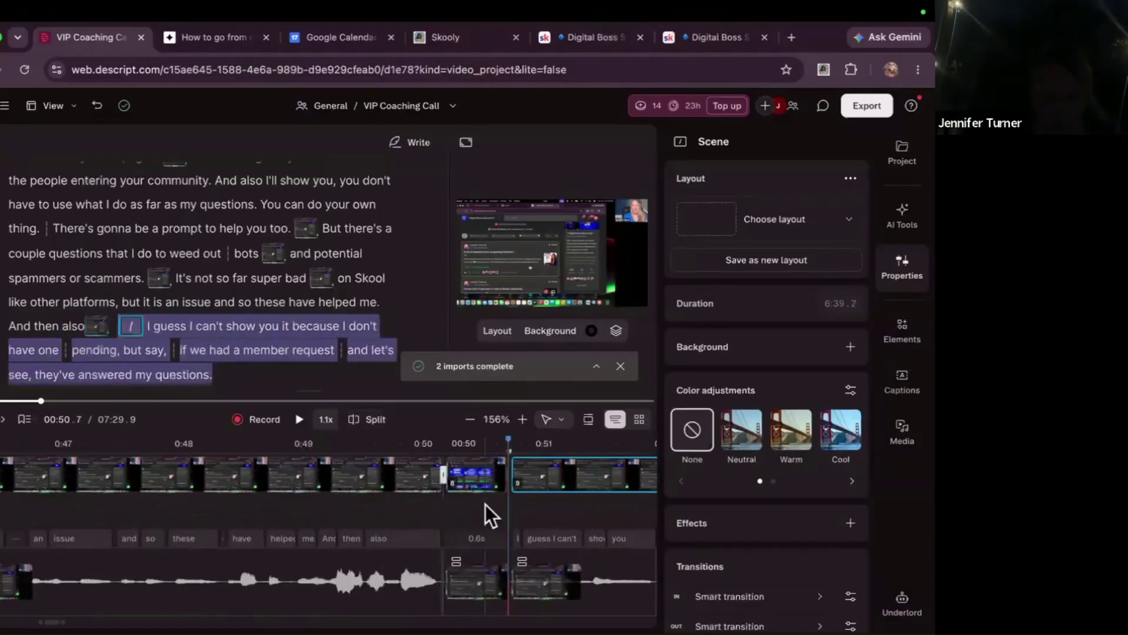
{"action": "left_click", "coordinate": [472, 481]}
{"action": "key", "text": "Delete"}
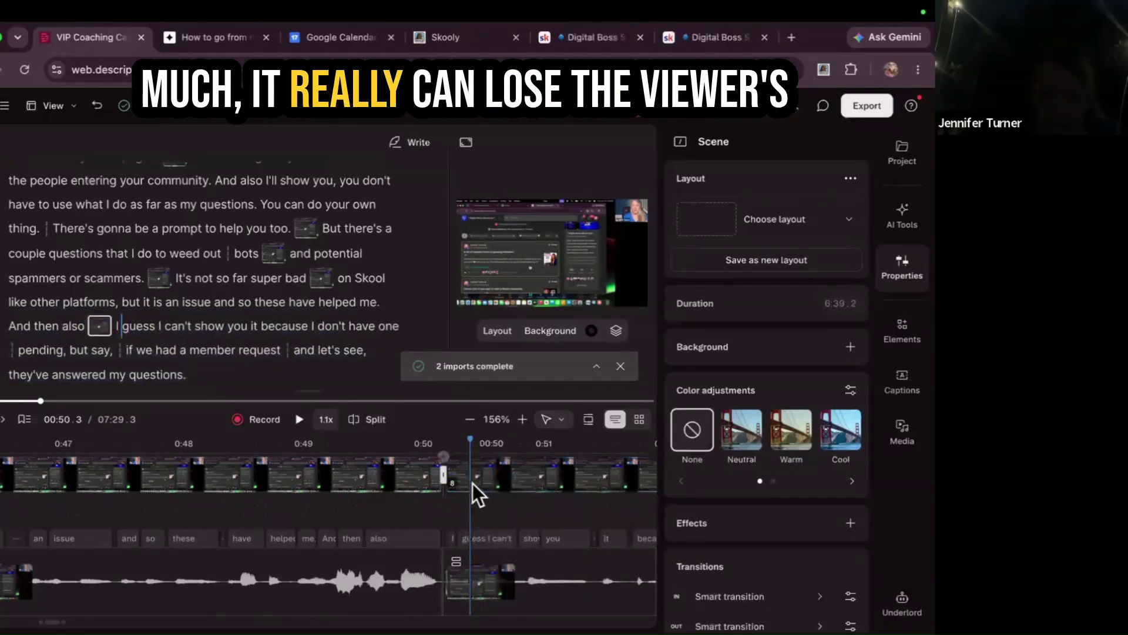
- Look through the timeline from about 0:50 to 1:12 for pauses of half a second or longer
{"action": "scroll", "coordinate": [471, 483], "scroll_direction": "right", "scroll_amount": 3}
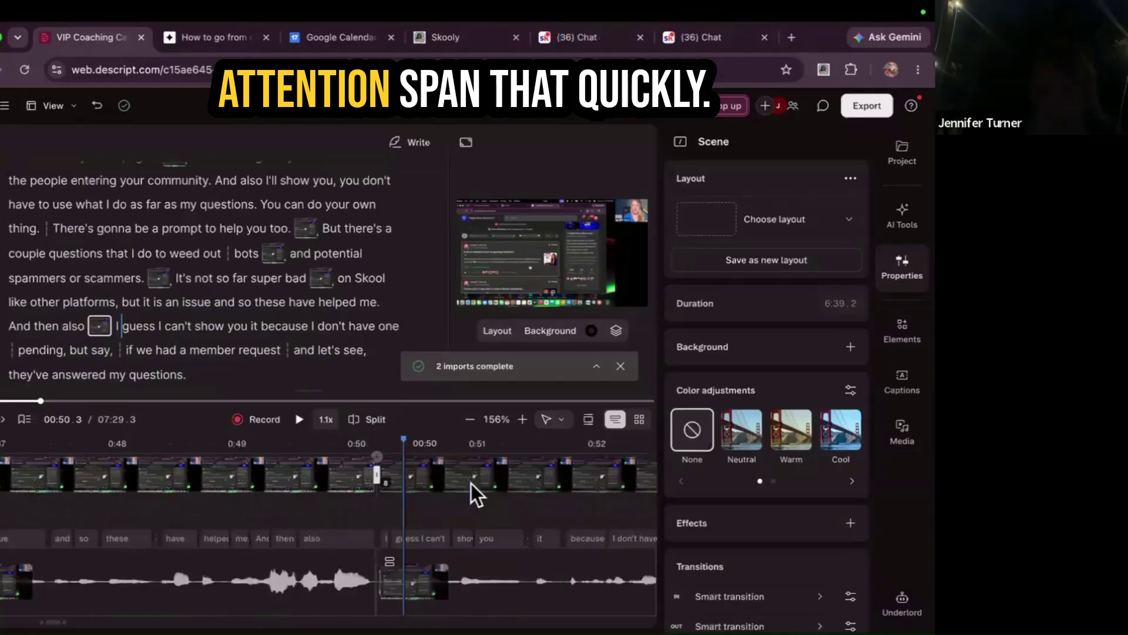
{"action": "scroll", "coordinate": [470, 483], "scroll_direction": "right", "scroll_amount": 5}
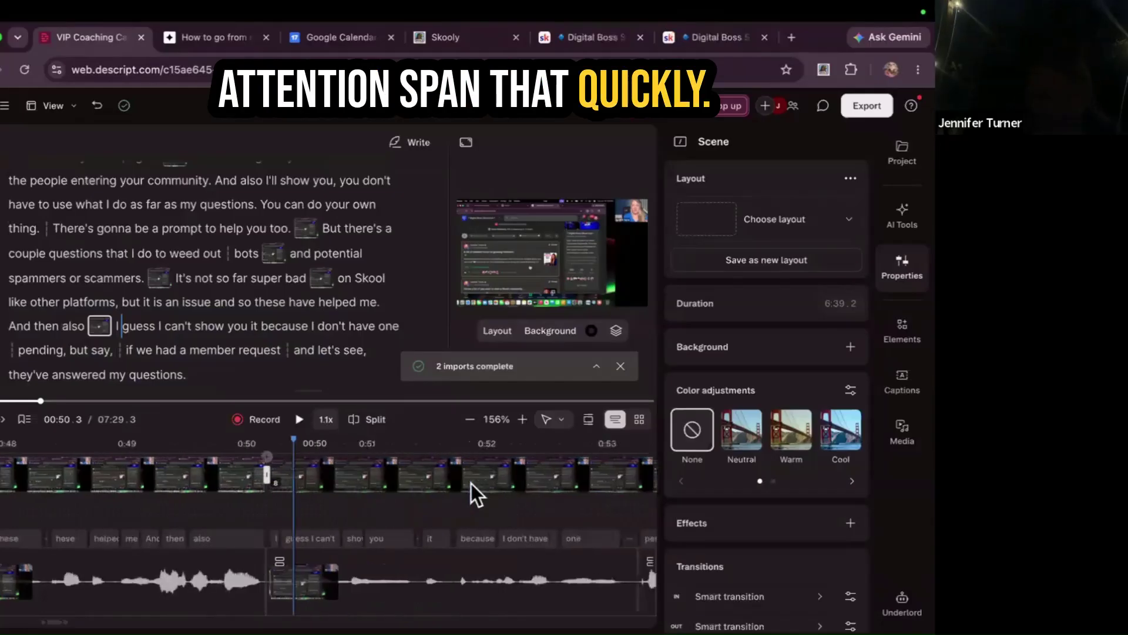
{"action": "scroll", "coordinate": [471, 483], "scroll_direction": "right", "scroll_amount": 6}
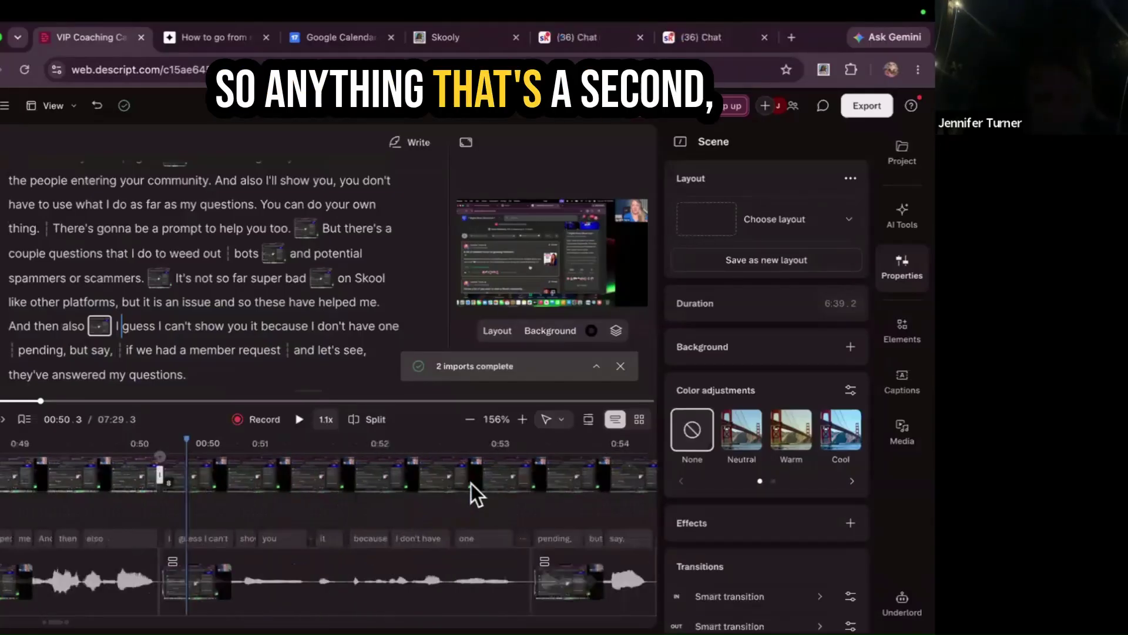
{"action": "scroll", "coordinate": [470, 484], "scroll_direction": "left", "scroll_amount": 1}
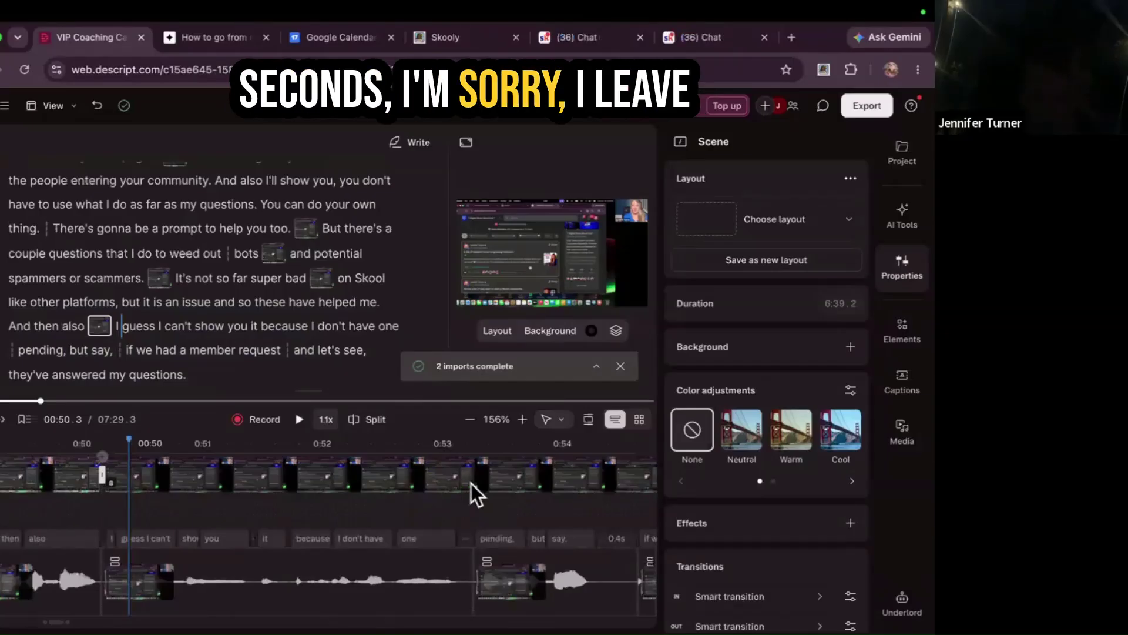
{"action": "scroll", "coordinate": [471, 483], "scroll_direction": "right", "scroll_amount": 6}
{"action": "scroll", "coordinate": [469, 483], "scroll_direction": "right", "scroll_amount": 20}
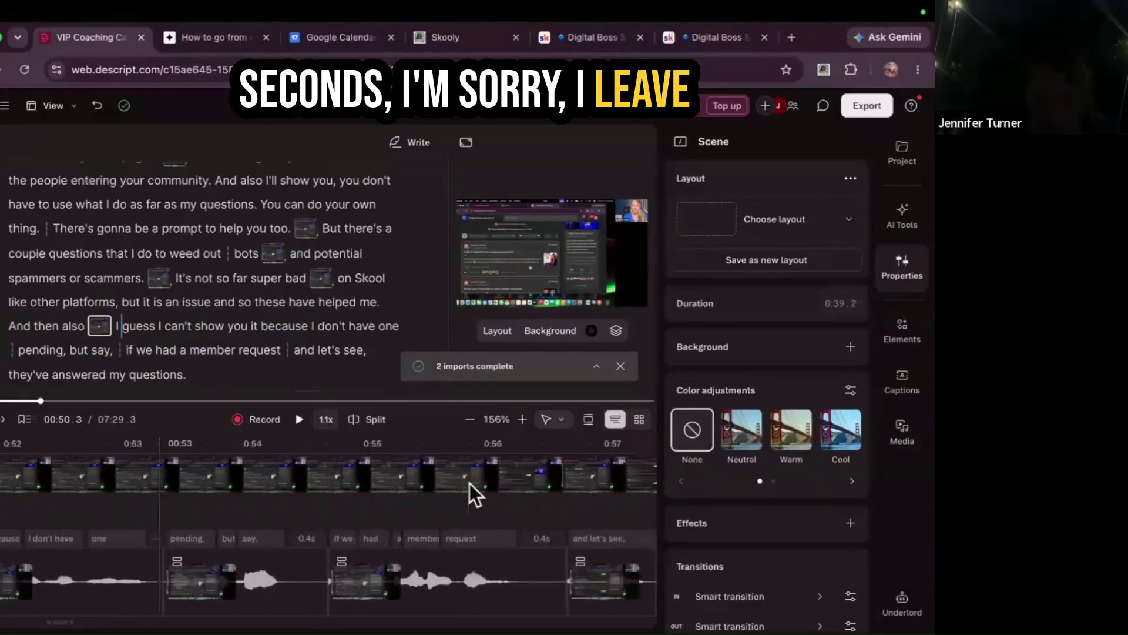
{"action": "scroll", "coordinate": [470, 483], "scroll_direction": "right", "scroll_amount": 14}
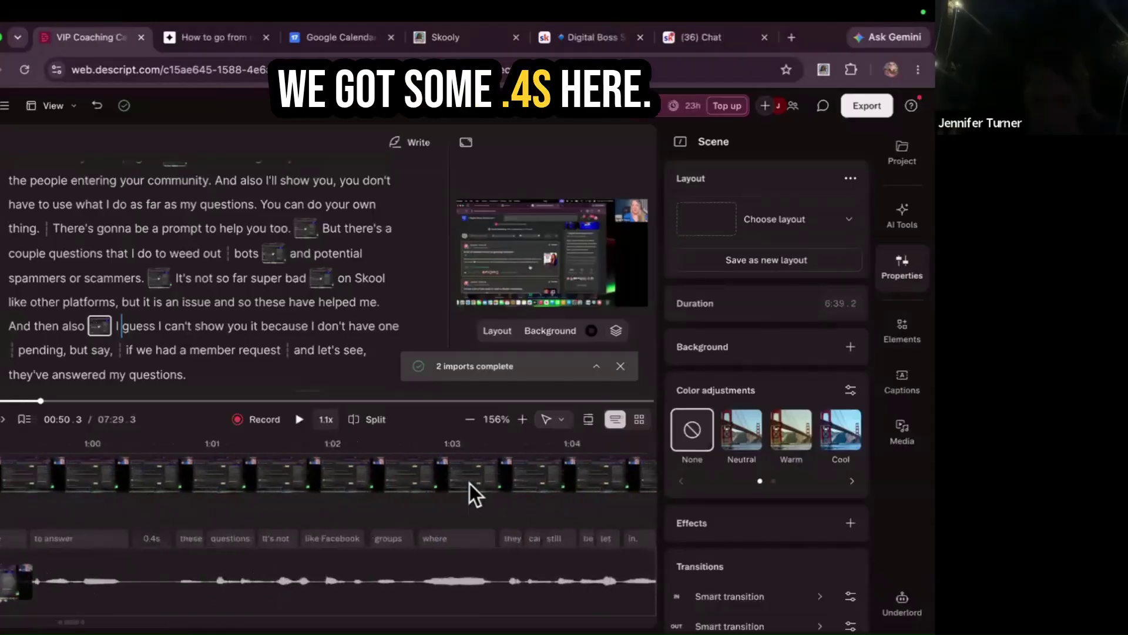
{"action": "scroll", "coordinate": [469, 483], "scroll_direction": "right", "scroll_amount": 9}
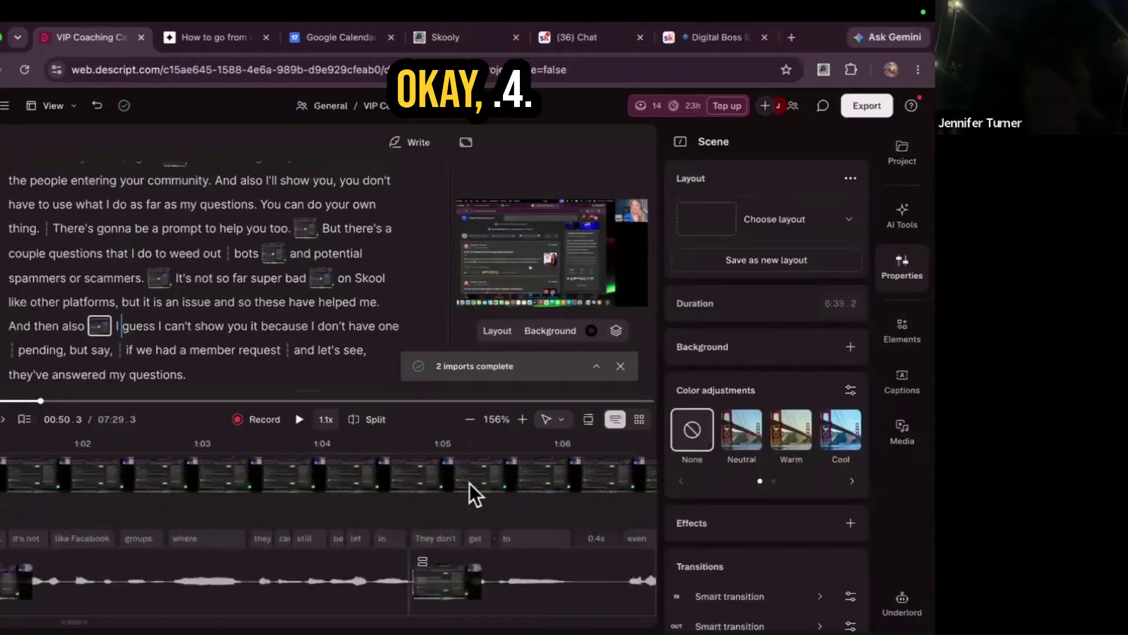
{"action": "scroll", "coordinate": [469, 483], "scroll_direction": "right", "scroll_amount": 12}
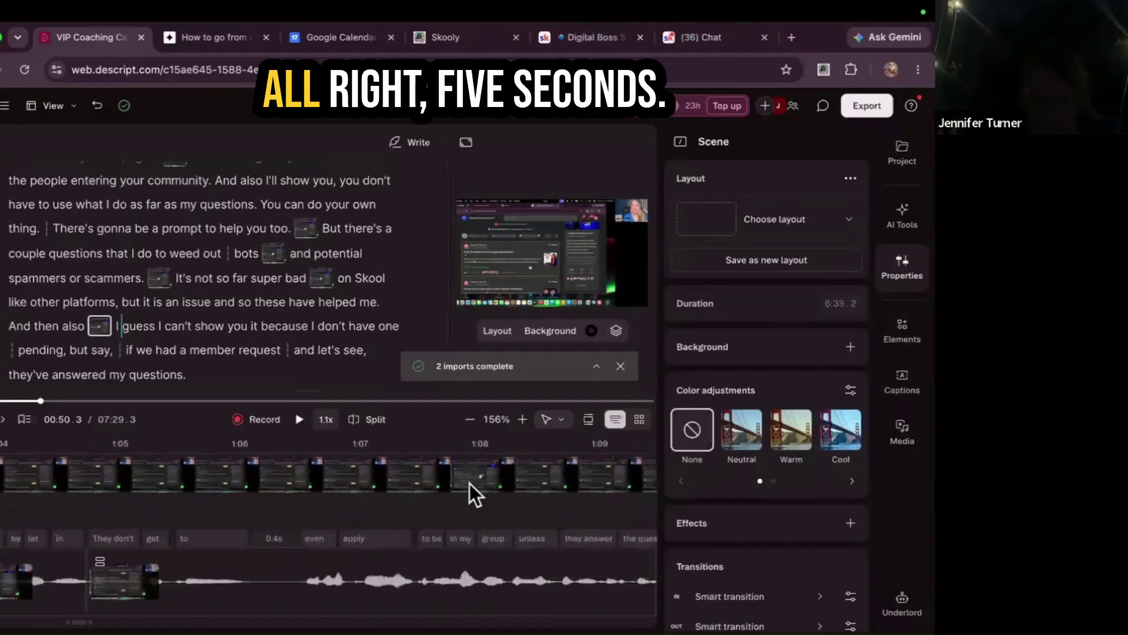
{"action": "scroll", "coordinate": [470, 484], "scroll_direction": "right", "scroll_amount": 4}
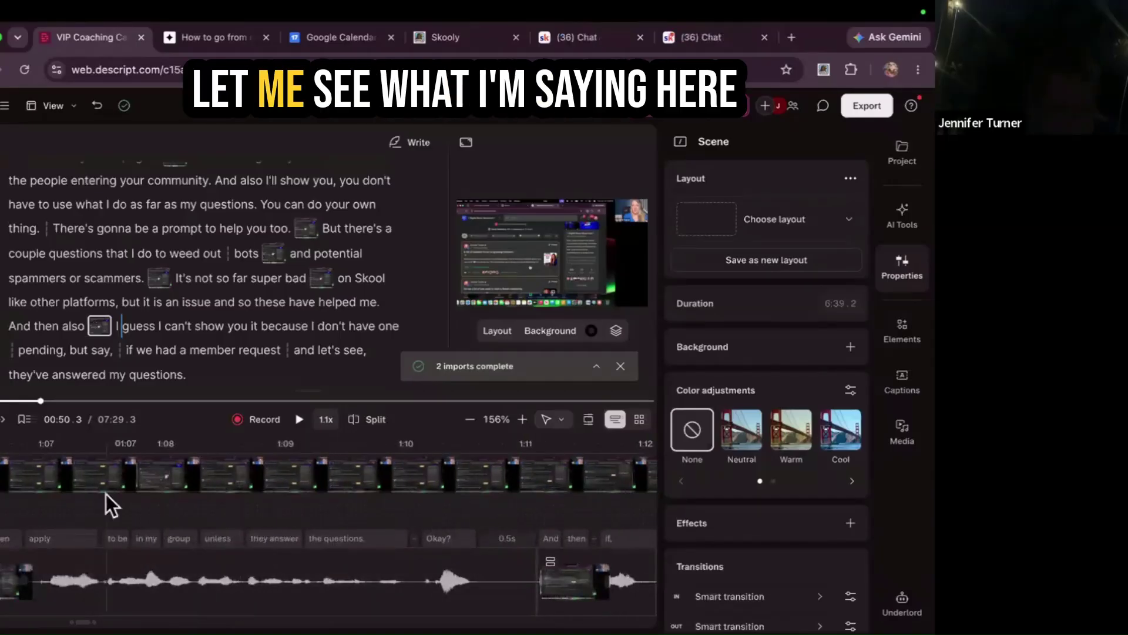
- Play the passage before "Okay?", then remove that word and its following pause by splitting at 1:10.0 and 1:11.0 and deleting the clip between
{"action": "left_click", "coordinate": [100, 472]}
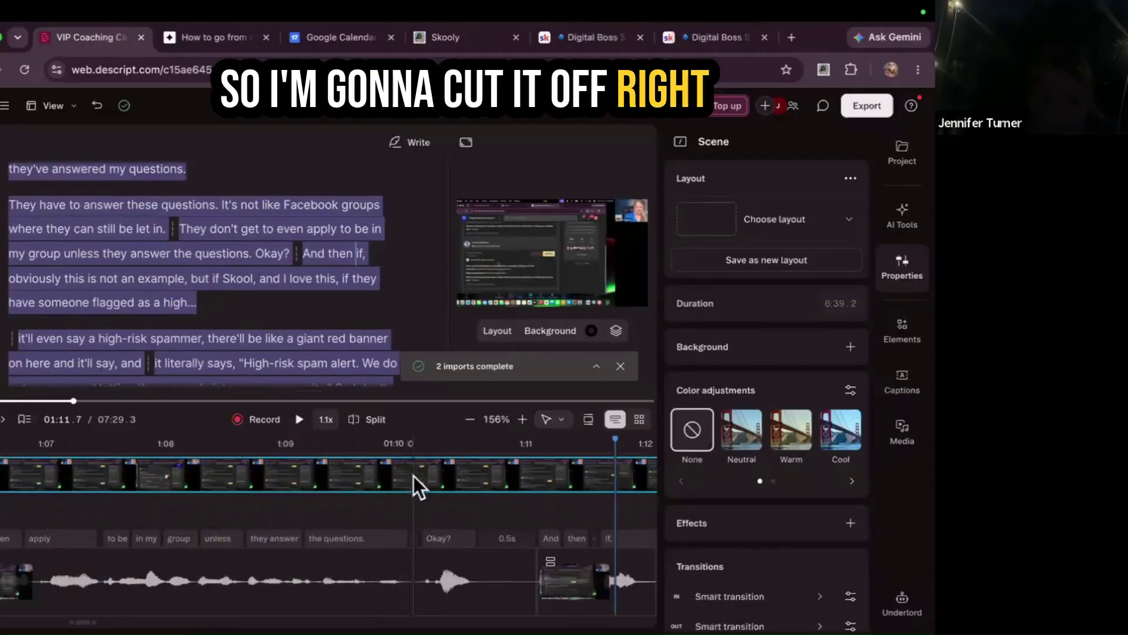
{"action": "left_click", "coordinate": [410, 480]}
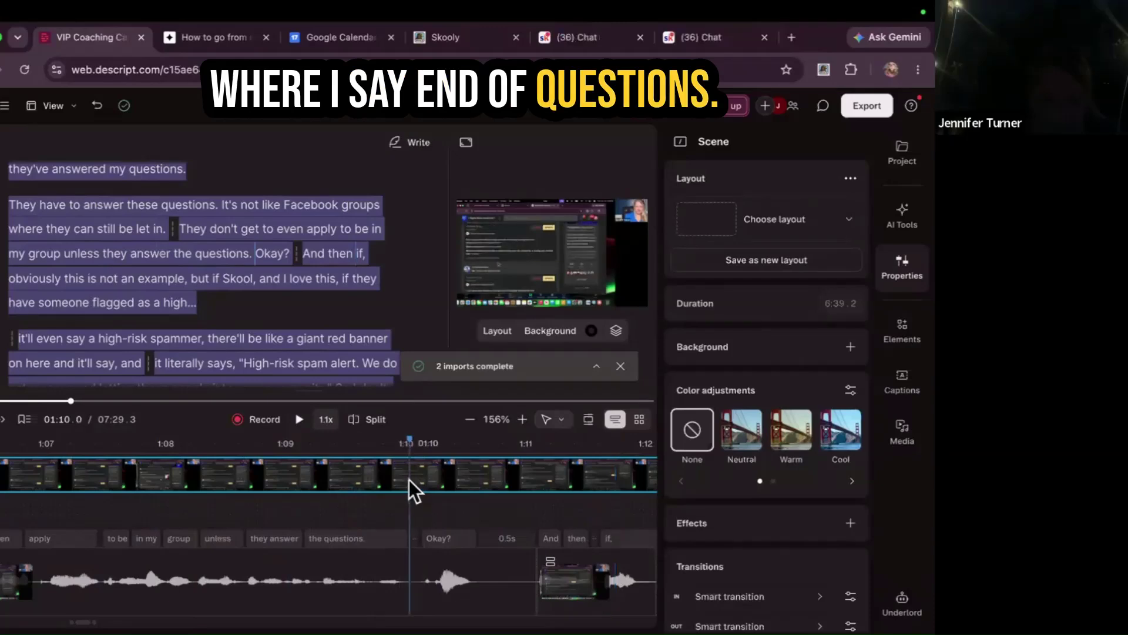
{"action": "left_click", "coordinate": [364, 419]}
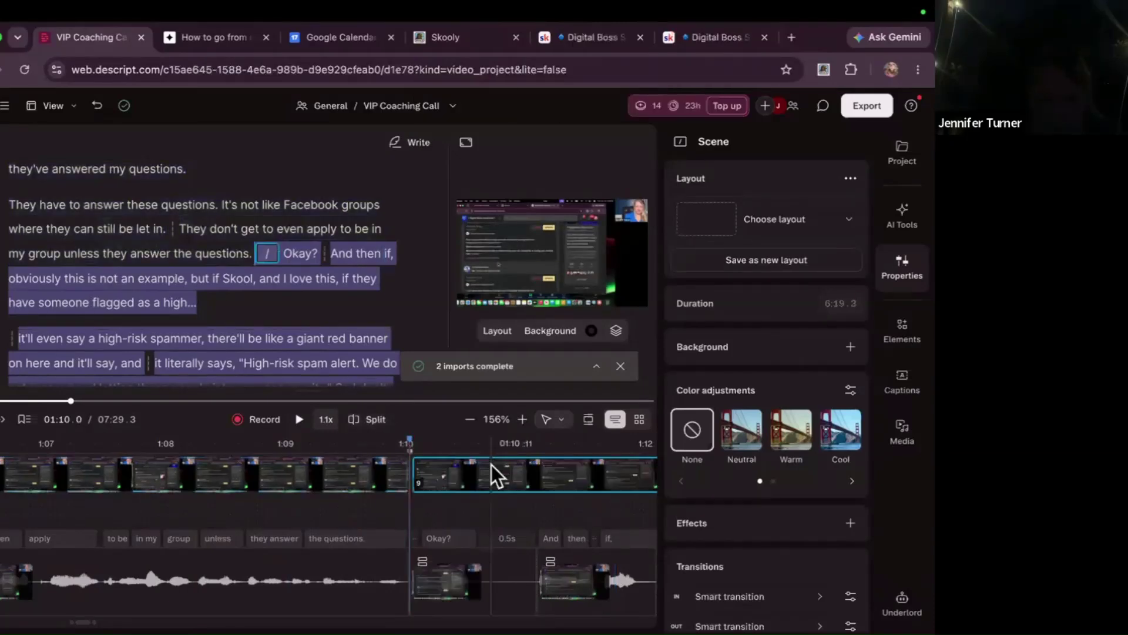
{"action": "scroll", "coordinate": [491, 464], "scroll_direction": "right", "scroll_amount": 5}
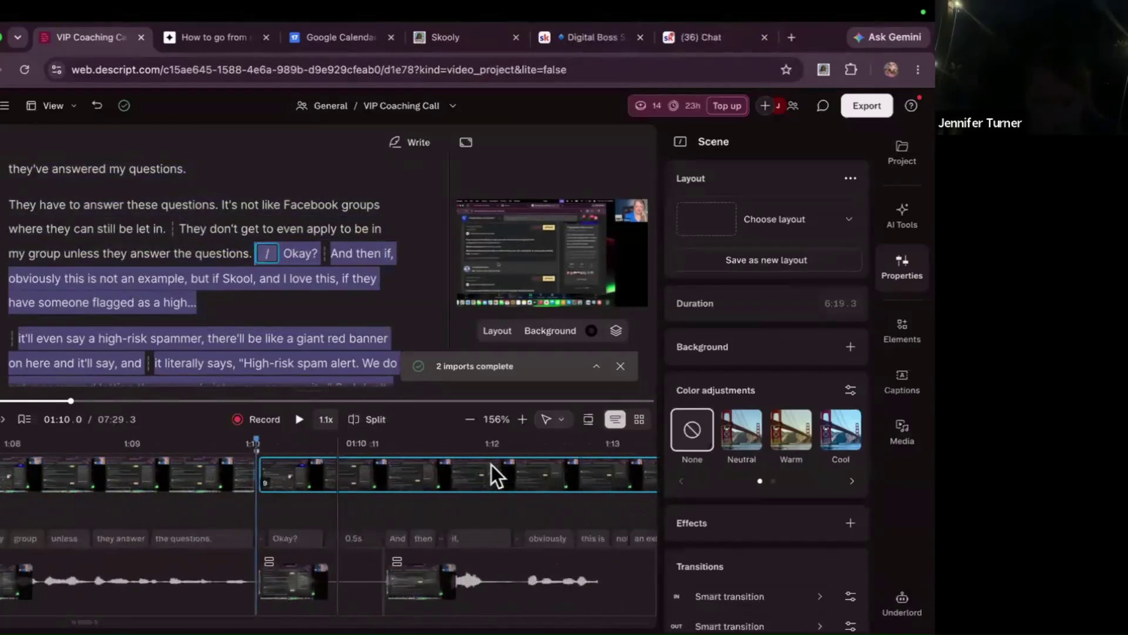
{"action": "left_click", "coordinate": [375, 477]}
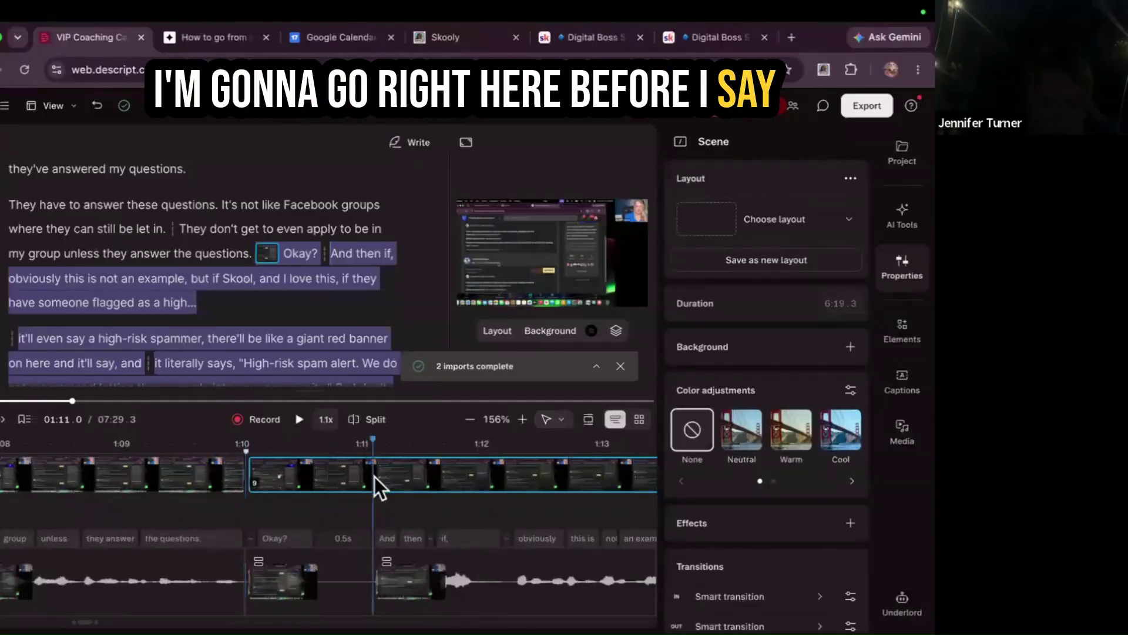
{"action": "left_click", "coordinate": [359, 419]}
{"action": "left_click", "coordinate": [315, 481]}
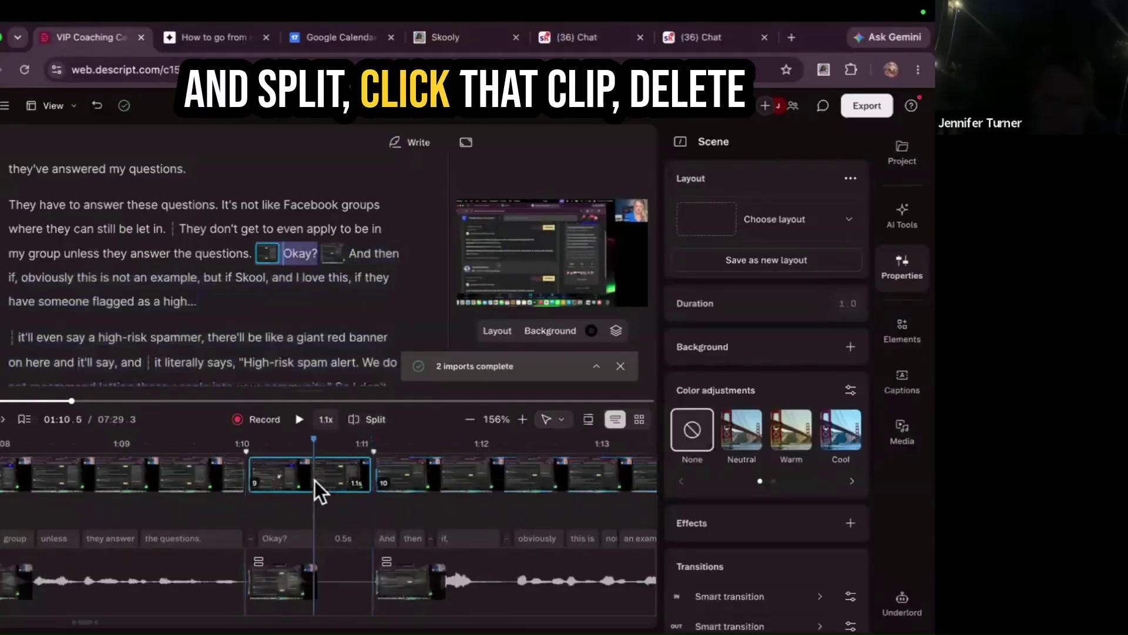
{"action": "key", "text": "Delete"}
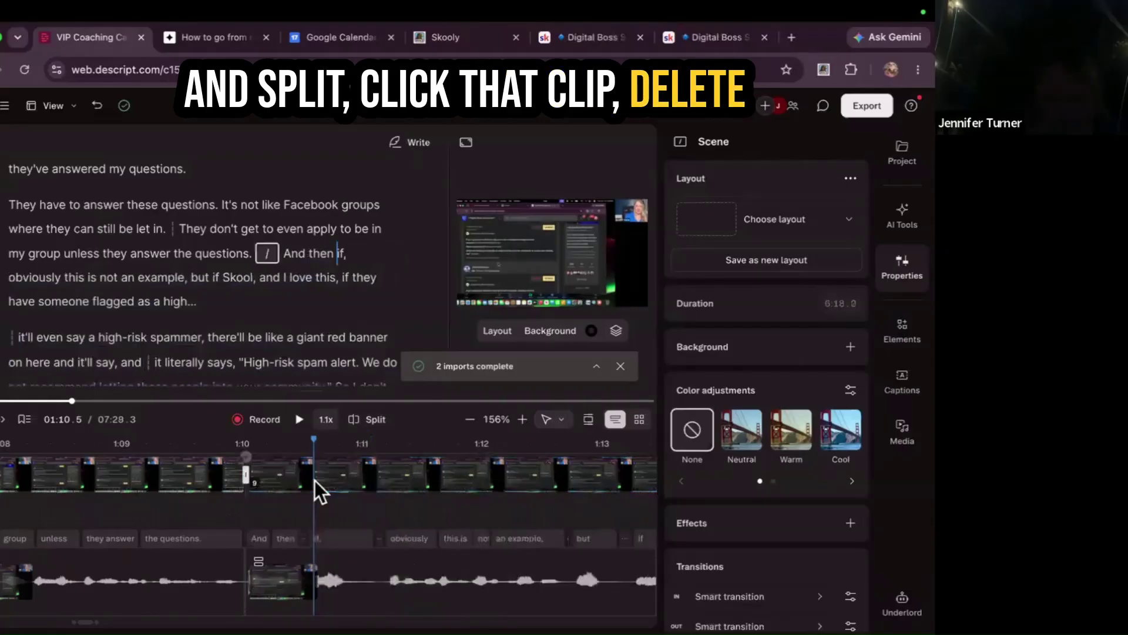
- Cut out the pause between "spammer," and "there'll be" by splitting at 1:21.2 and 1:22.0 and deleting the clip between
{"action": "scroll", "coordinate": [412, 472], "scroll_direction": "right", "scroll_amount": 10}
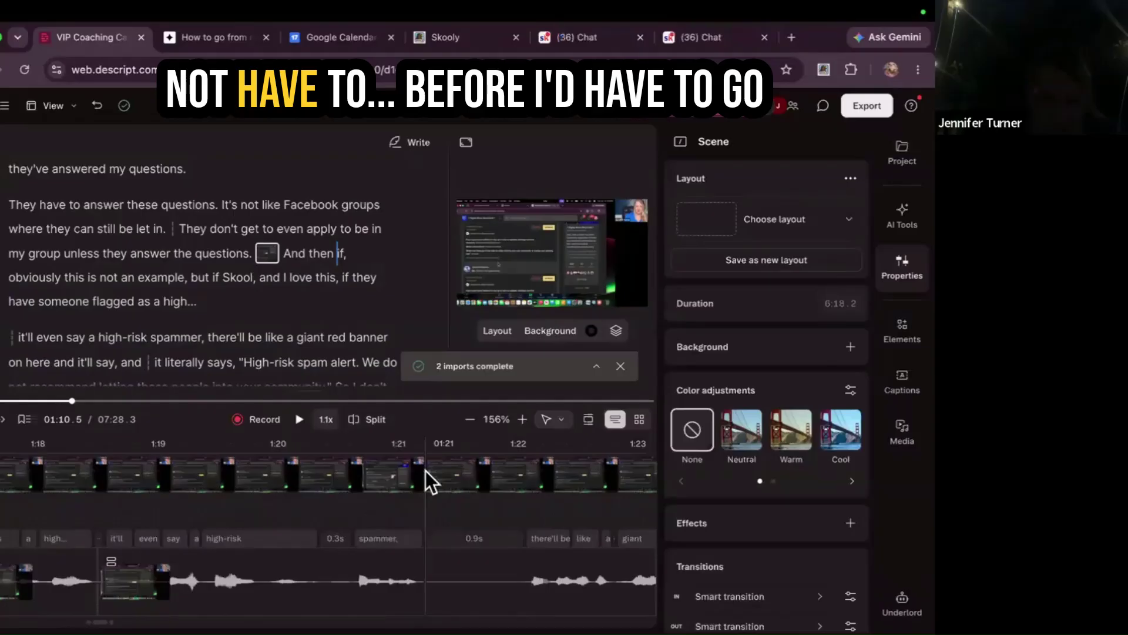
{"action": "left_click", "coordinate": [426, 472]}
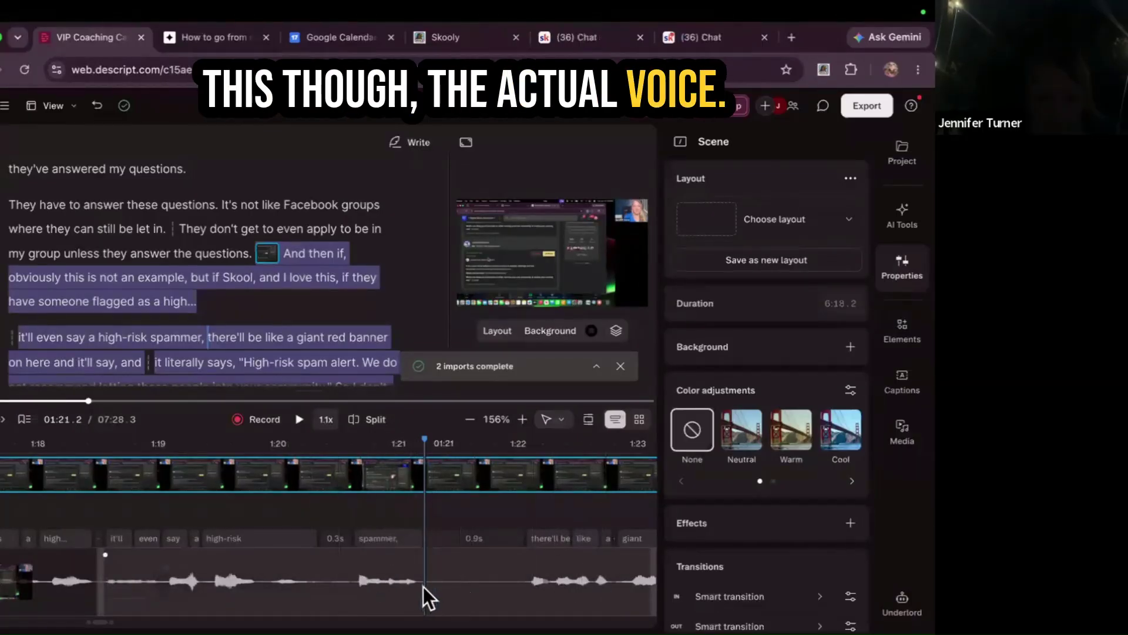
{"action": "left_click", "coordinate": [372, 419]}
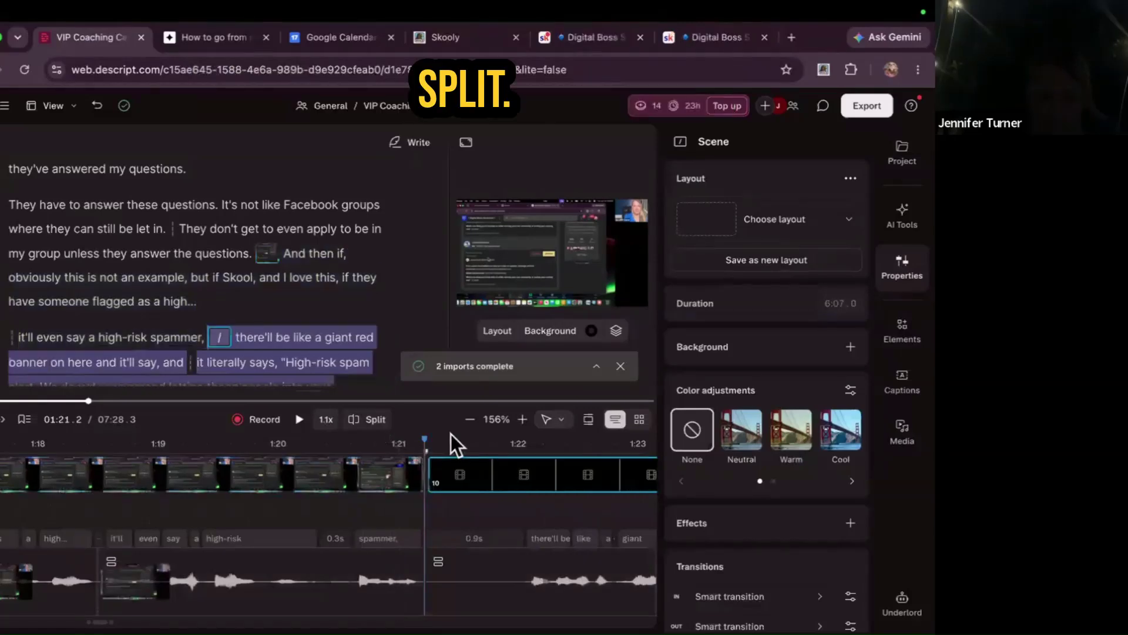
{"action": "left_click", "coordinate": [526, 477]}
{"action": "left_click", "coordinate": [370, 421]}
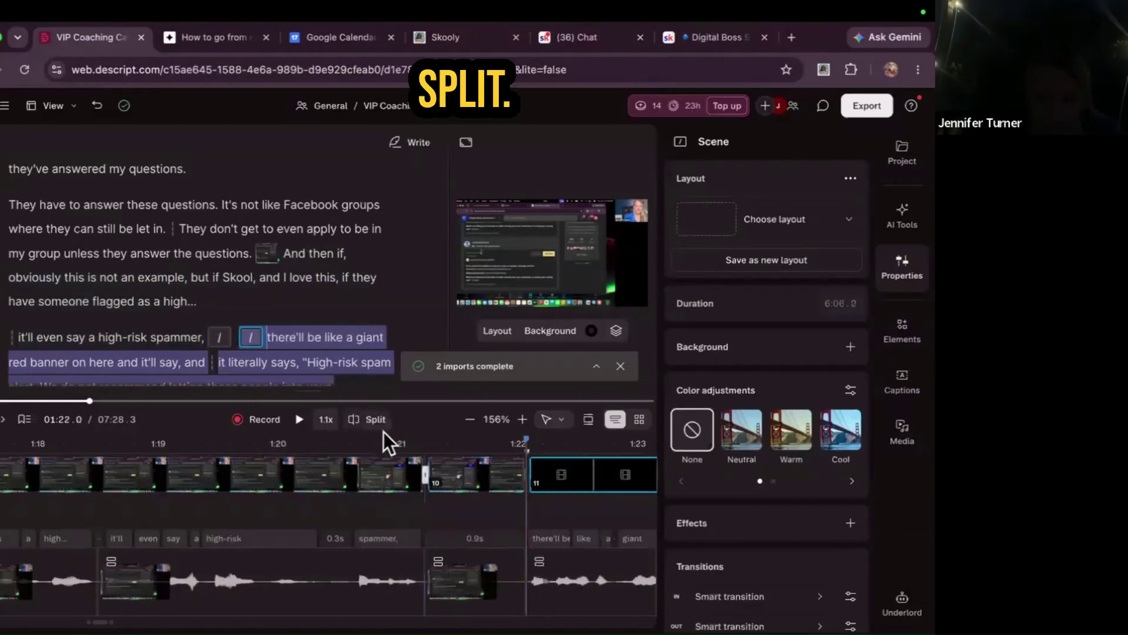
{"action": "left_click", "coordinate": [459, 477]}
{"action": "key", "text": "Delete"}
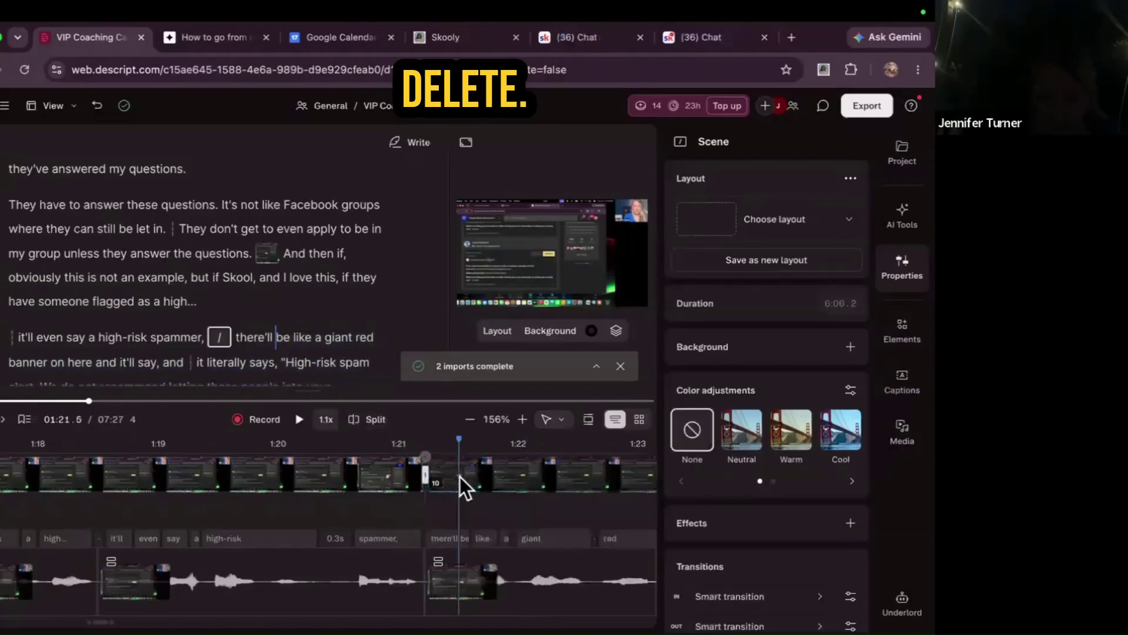
- Cut out the pause between "your community." and "So I don't" by splitting before it and at 1:33.2, and deleting that clip
{"action": "scroll", "coordinate": [459, 477], "scroll_direction": "right", "scroll_amount": 10}
{"action": "scroll", "coordinate": [460, 476], "scroll_direction": "right", "scroll_amount": 5}
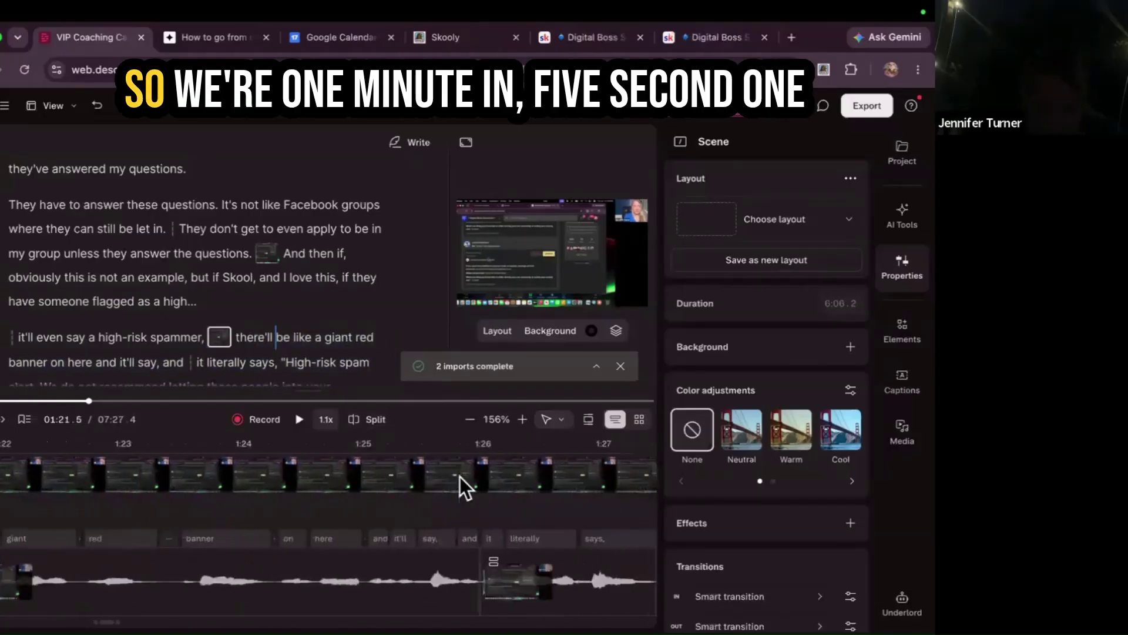
{"action": "scroll", "coordinate": [459, 476], "scroll_direction": "right", "scroll_amount": 12}
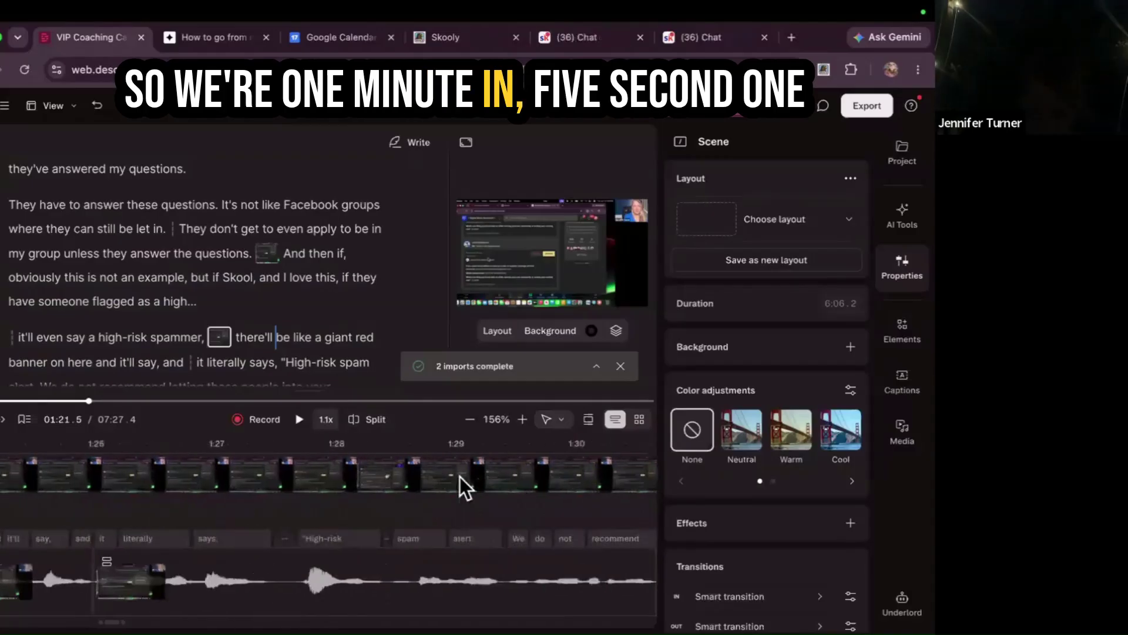
{"action": "scroll", "coordinate": [459, 478], "scroll_direction": "right", "scroll_amount": 2}
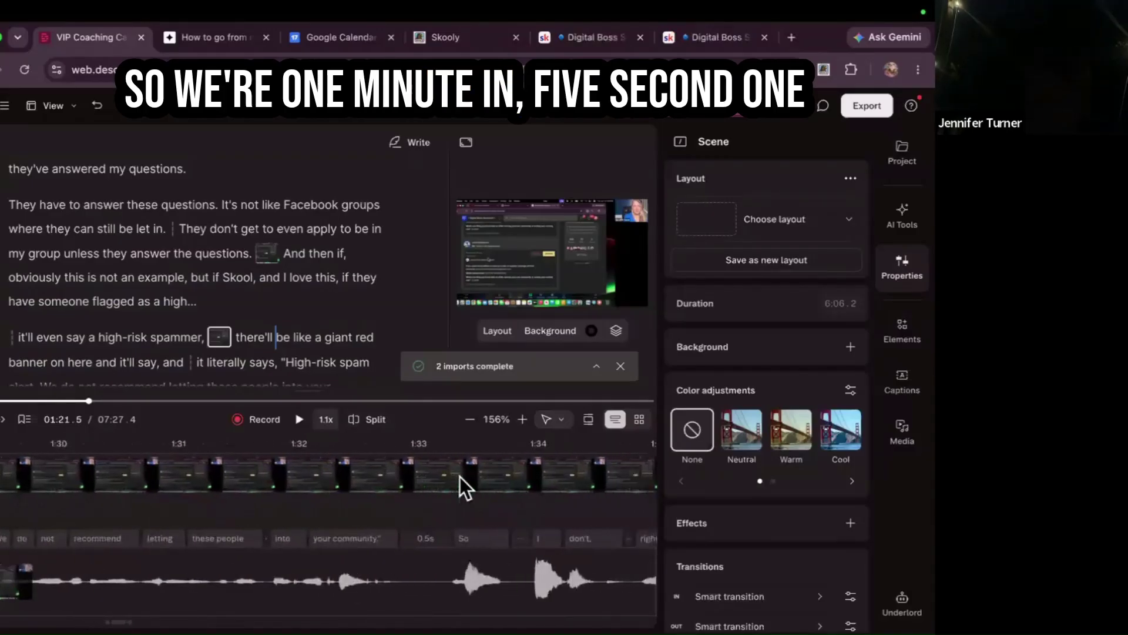
{"action": "left_click", "coordinate": [405, 483]}
{"action": "left_click", "coordinate": [450, 442]}
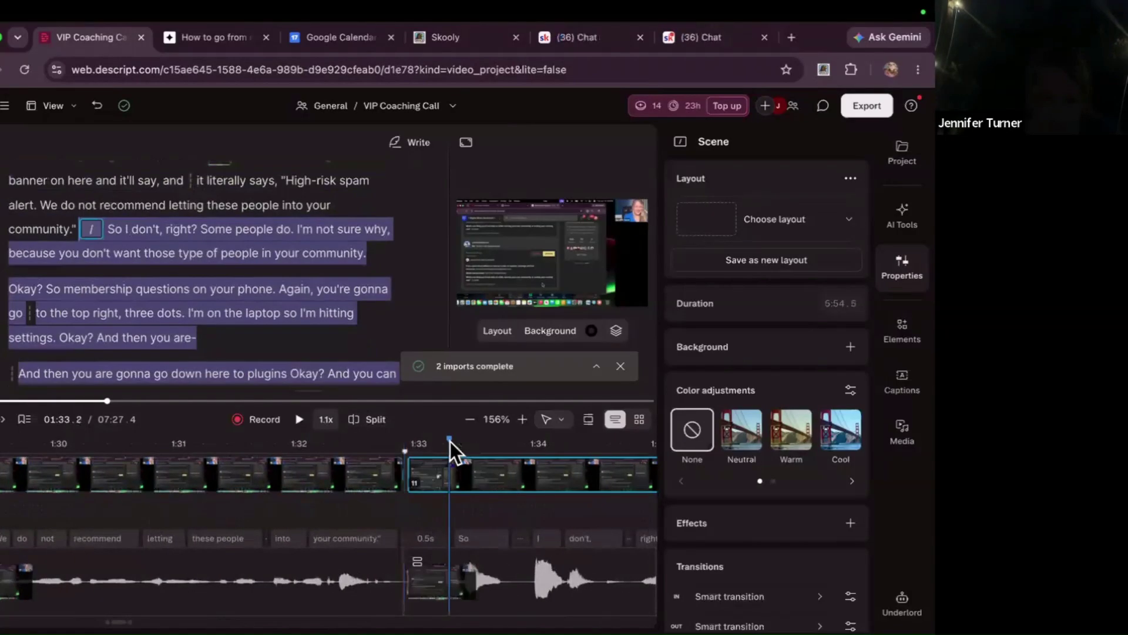
{"action": "left_click", "coordinate": [376, 421]}
{"action": "left_click", "coordinate": [425, 477]}
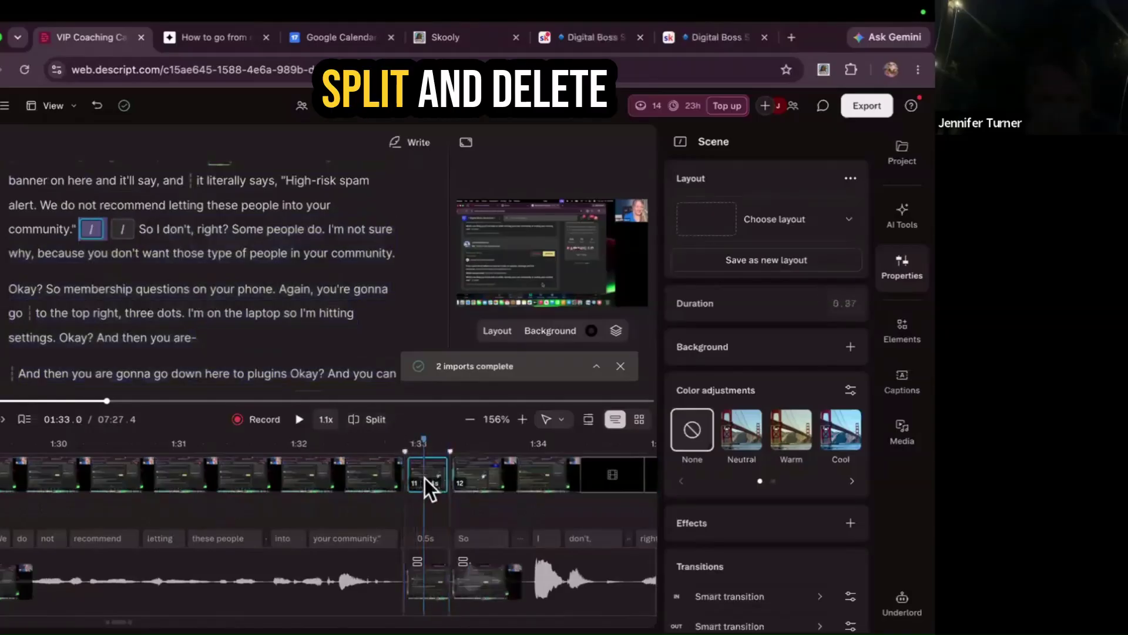
{"action": "key", "text": "Delete"}
- Cut out the pause between "in your community." and "Okay?" by splitting at 1:40.1 and 1:40.8 and deleting the clip between
{"action": "scroll", "coordinate": [426, 479], "scroll_direction": "right", "scroll_amount": 10}
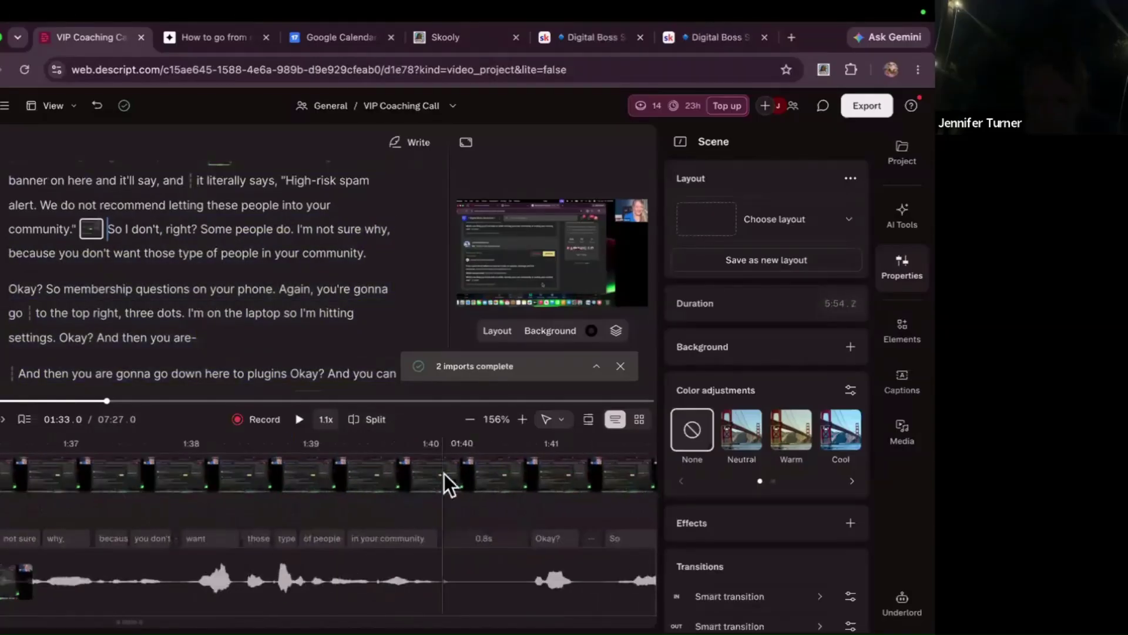
{"action": "left_click", "coordinate": [448, 477]}
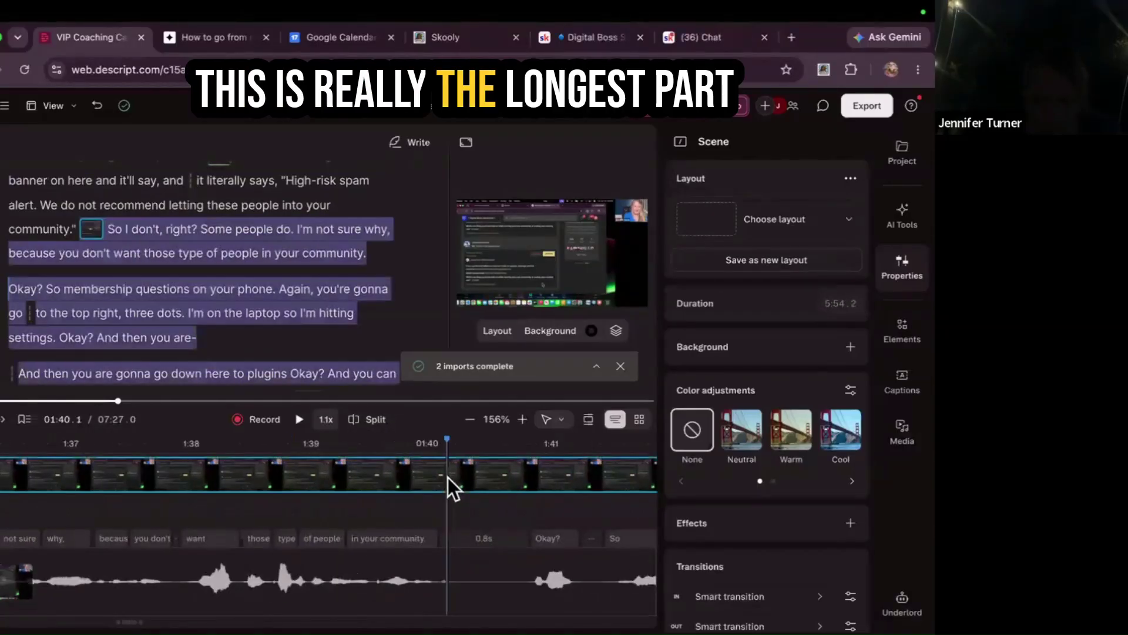
{"action": "left_click", "coordinate": [369, 421]}
{"action": "left_click", "coordinate": [527, 455]}
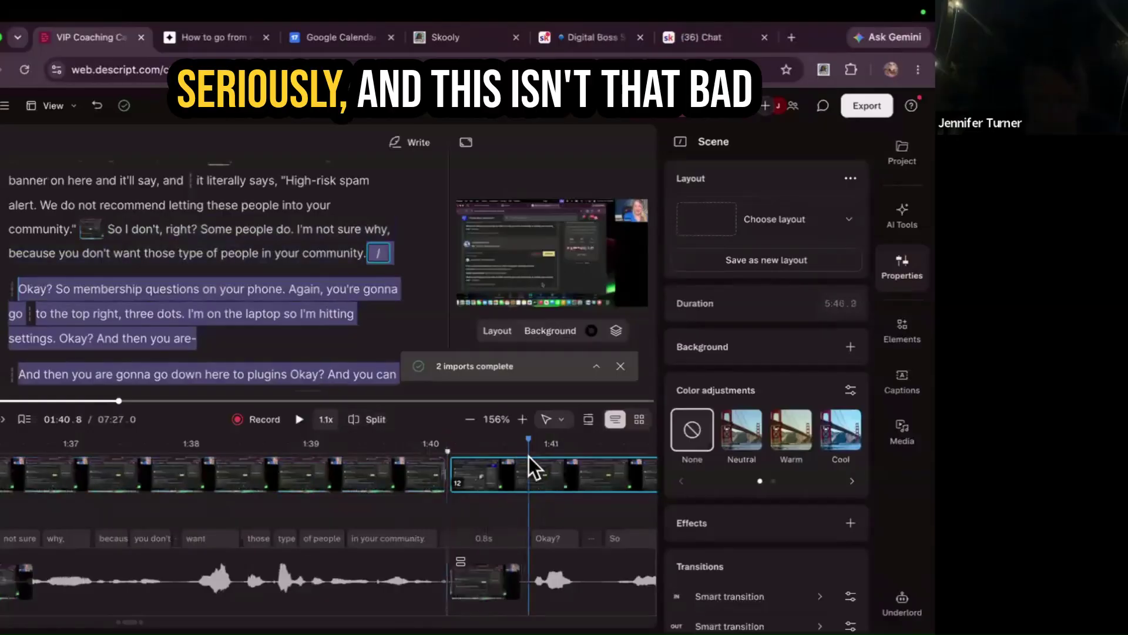
{"action": "left_click", "coordinate": [372, 421]}
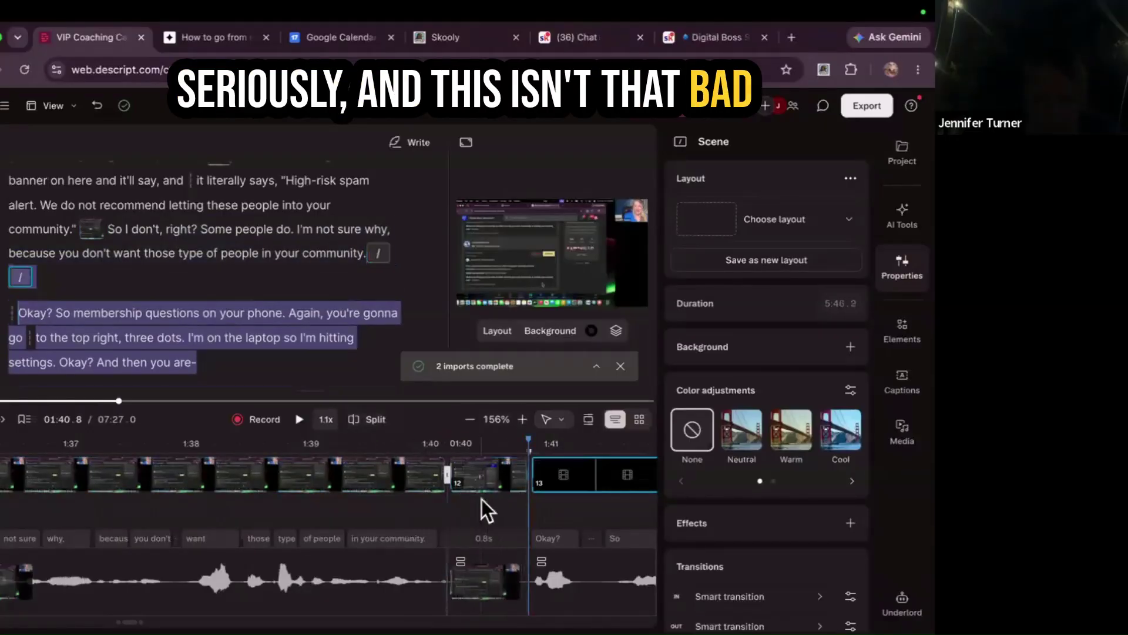
{"action": "left_click", "coordinate": [484, 495]}
{"action": "key", "text": "Delete"}
- Remove the words "Okay? So" before "membership questions" by splitting at 1:41.9 and deleting the clip that contains them
{"action": "scroll", "coordinate": [491, 549], "scroll_direction": "right", "scroll_amount": 3}
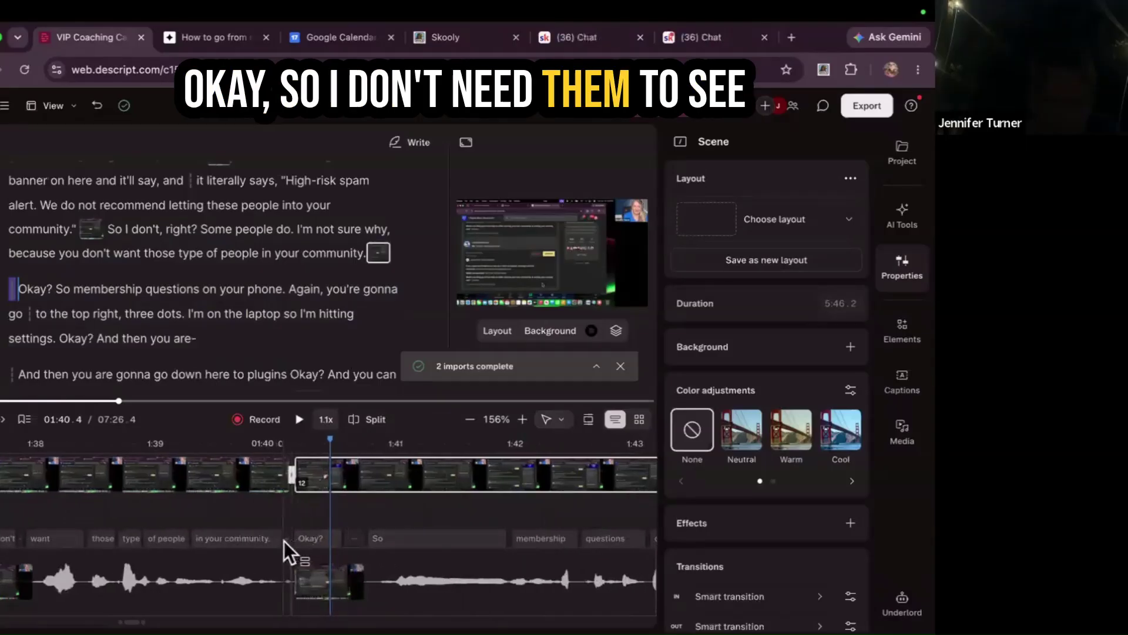
{"action": "left_click", "coordinate": [293, 541]}
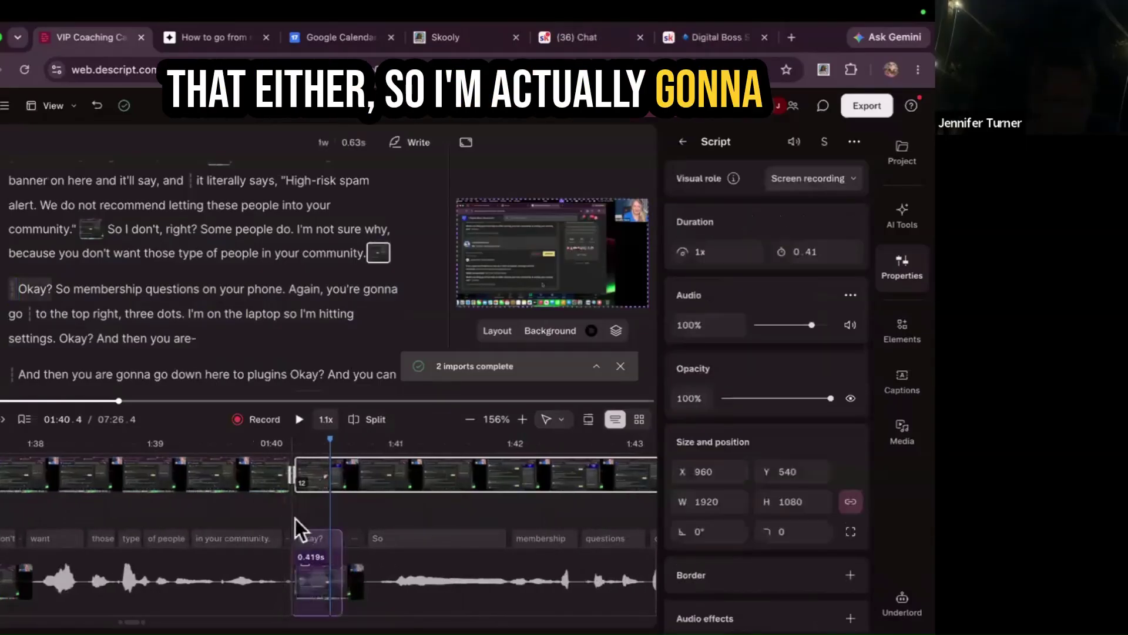
{"action": "left_click", "coordinate": [511, 472]}
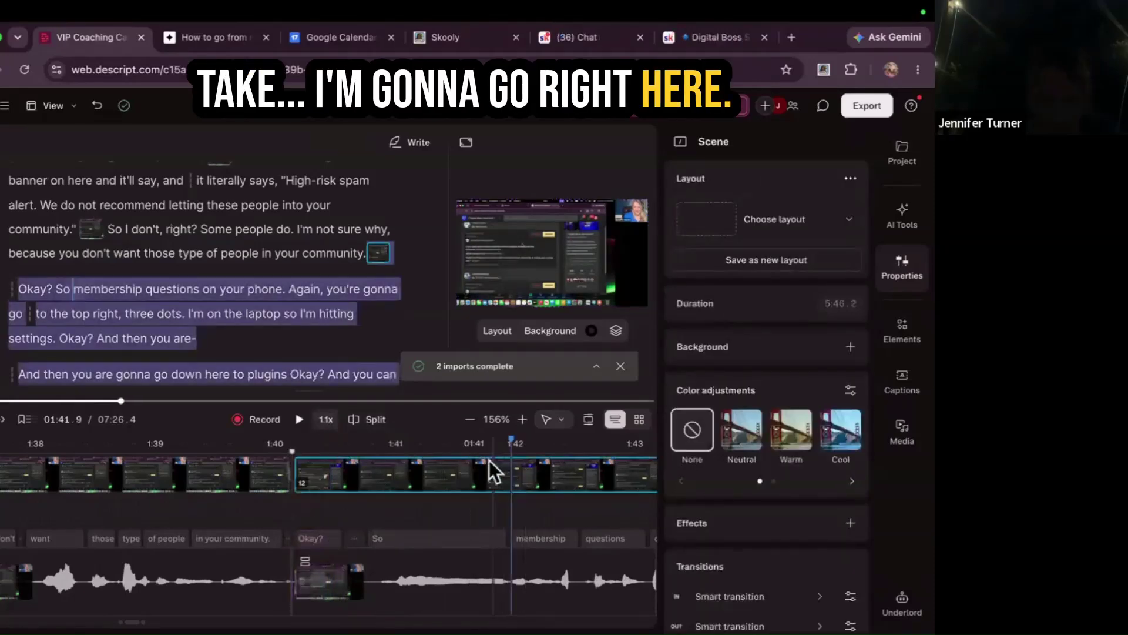
{"action": "left_click", "coordinate": [377, 417]}
{"action": "left_click", "coordinate": [379, 476]}
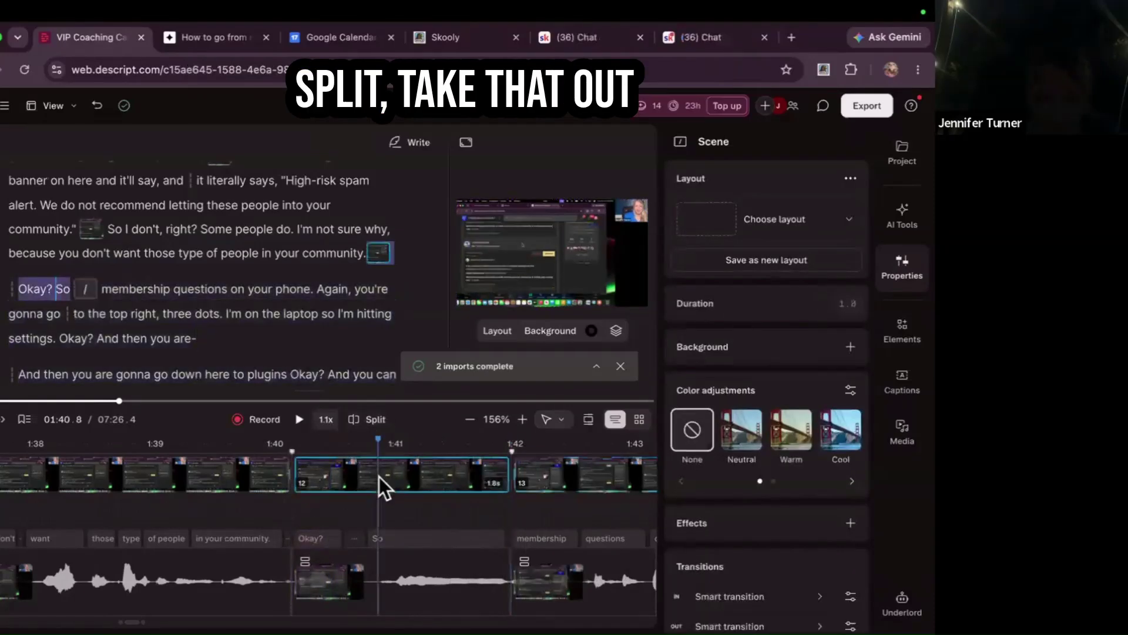
{"action": "key", "text": "Delete"}
- Remove "Okay?" and its following pause after "hitting settings." by splitting at 1:48.8 and 1:51.5 and deleting the clip between
{"action": "scroll", "coordinate": [340, 510], "scroll_direction": "right", "scroll_amount": 5}
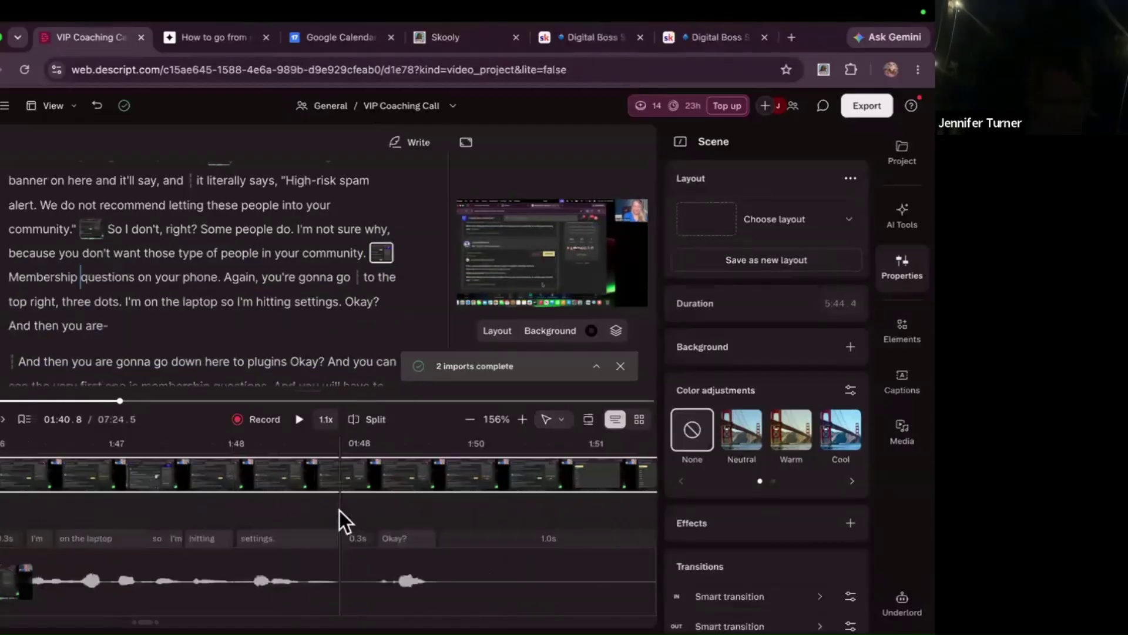
{"action": "left_click", "coordinate": [340, 511]}
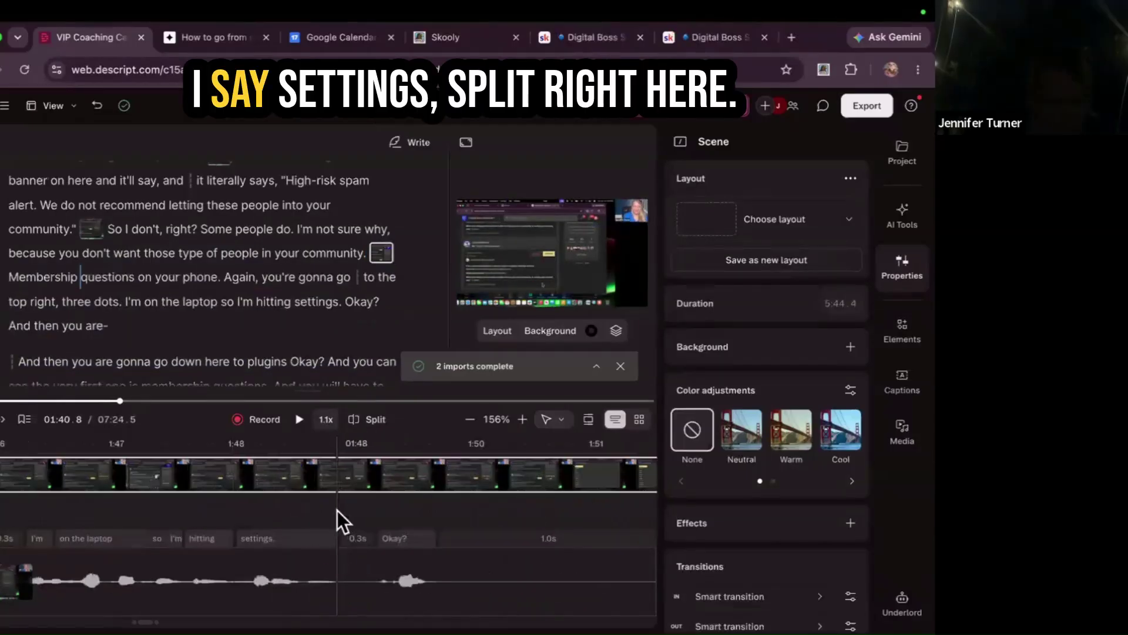
{"action": "left_click", "coordinate": [367, 419]}
{"action": "scroll", "coordinate": [418, 552], "scroll_direction": "right", "scroll_amount": 3}
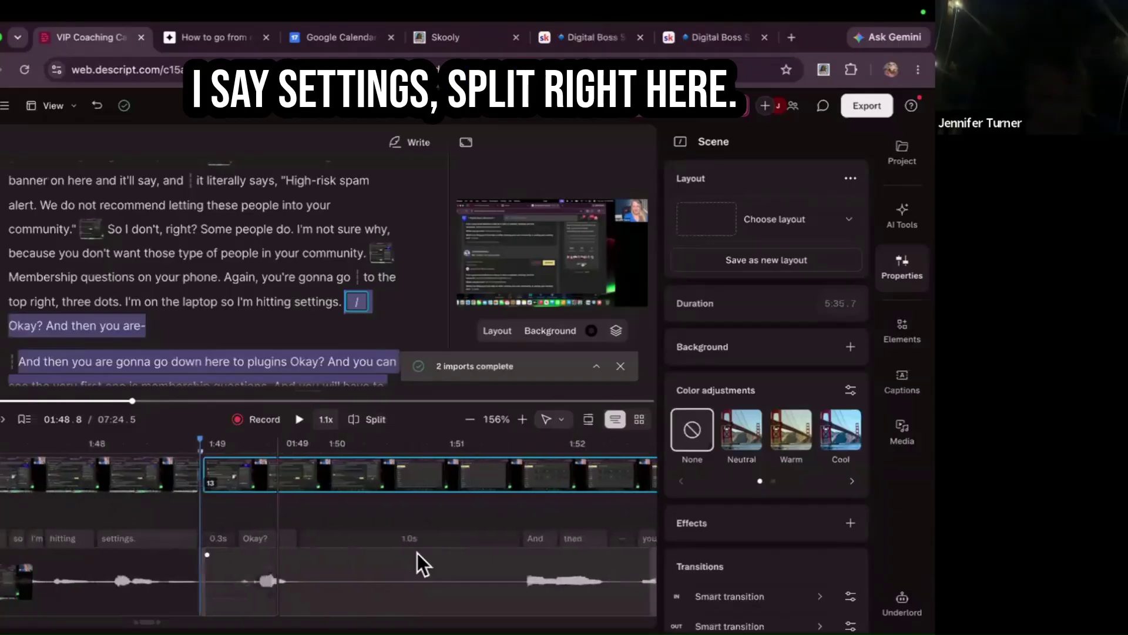
{"action": "left_click", "coordinate": [521, 552]}
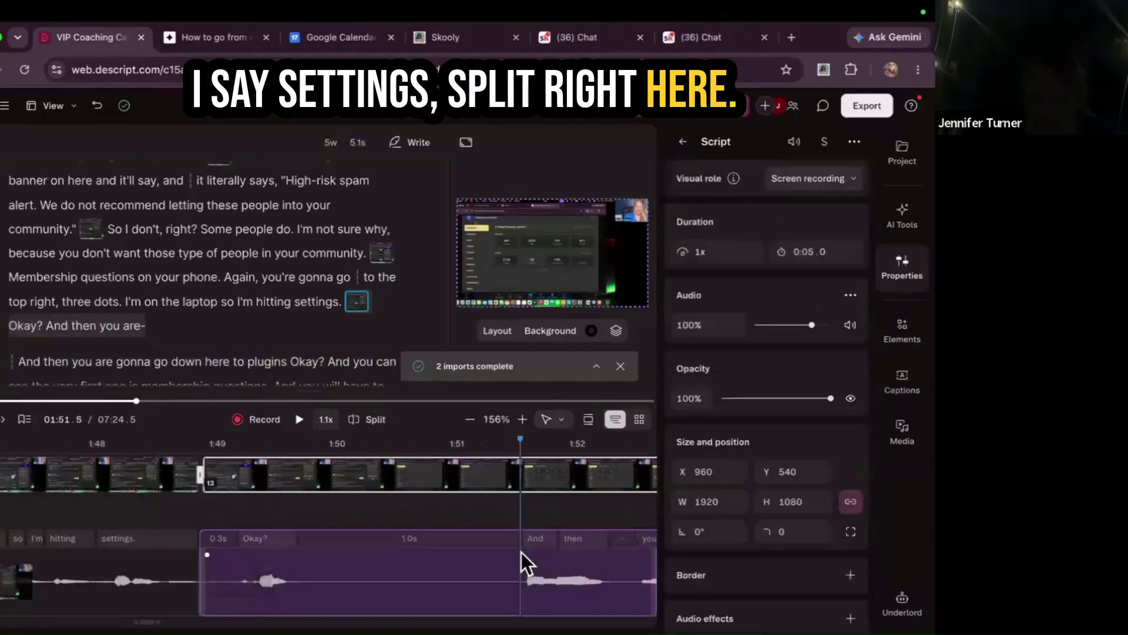
{"action": "left_click", "coordinate": [370, 420]}
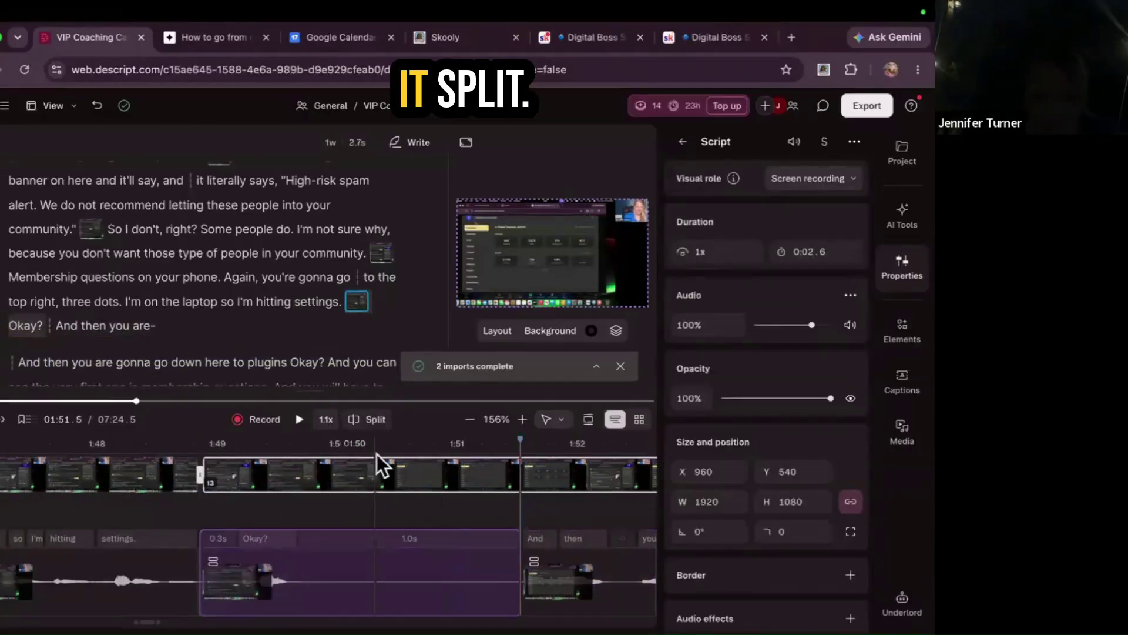
{"action": "left_click", "coordinate": [388, 469]}
{"action": "left_click", "coordinate": [521, 476]}
{"action": "left_click", "coordinate": [371, 419]}
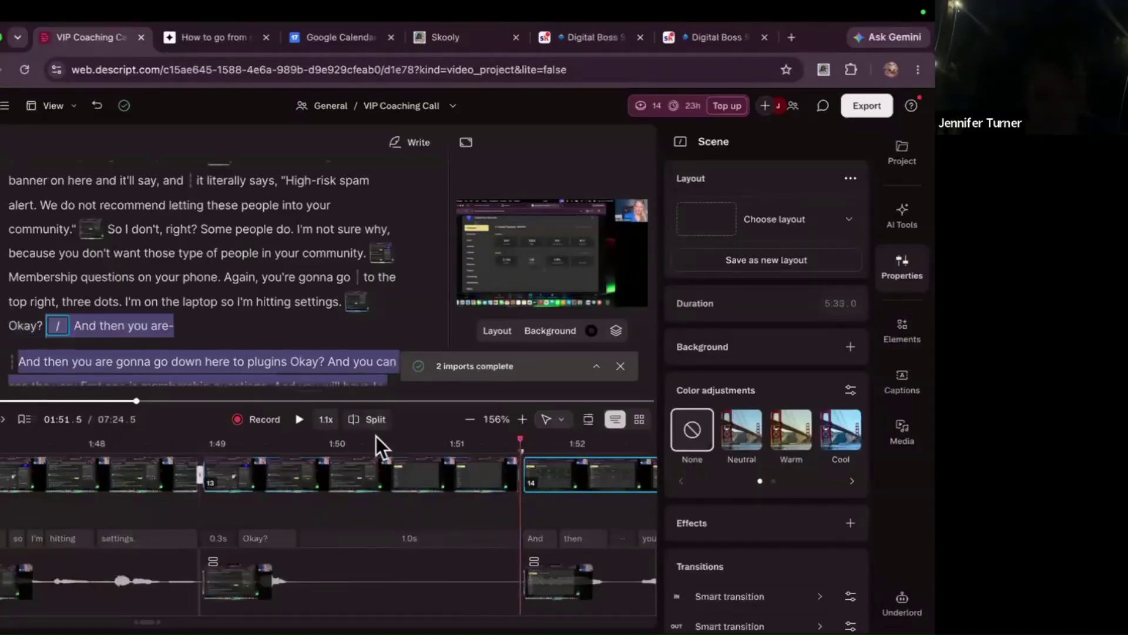
{"action": "left_click", "coordinate": [371, 471]}
{"action": "key", "text": "Delete"}
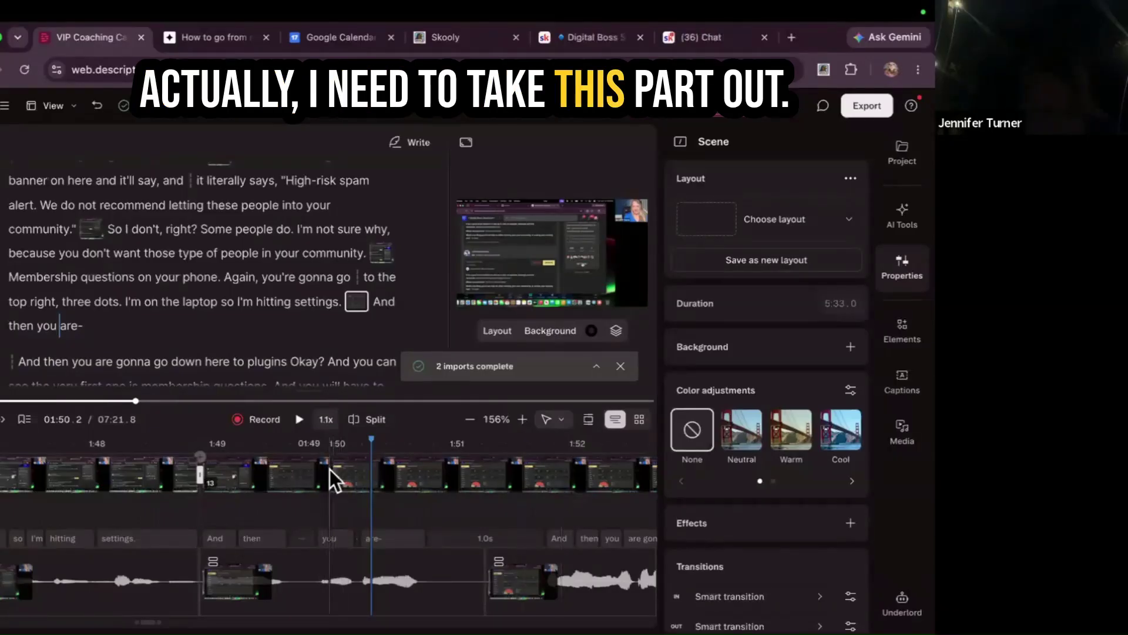
- Play the passage after "hitting settings." and split the clip at 1:52.7, between "And then you are gonna" and "go down here"
{"action": "left_click", "coordinate": [220, 482]}
{"action": "left_click", "coordinate": [299, 419]}
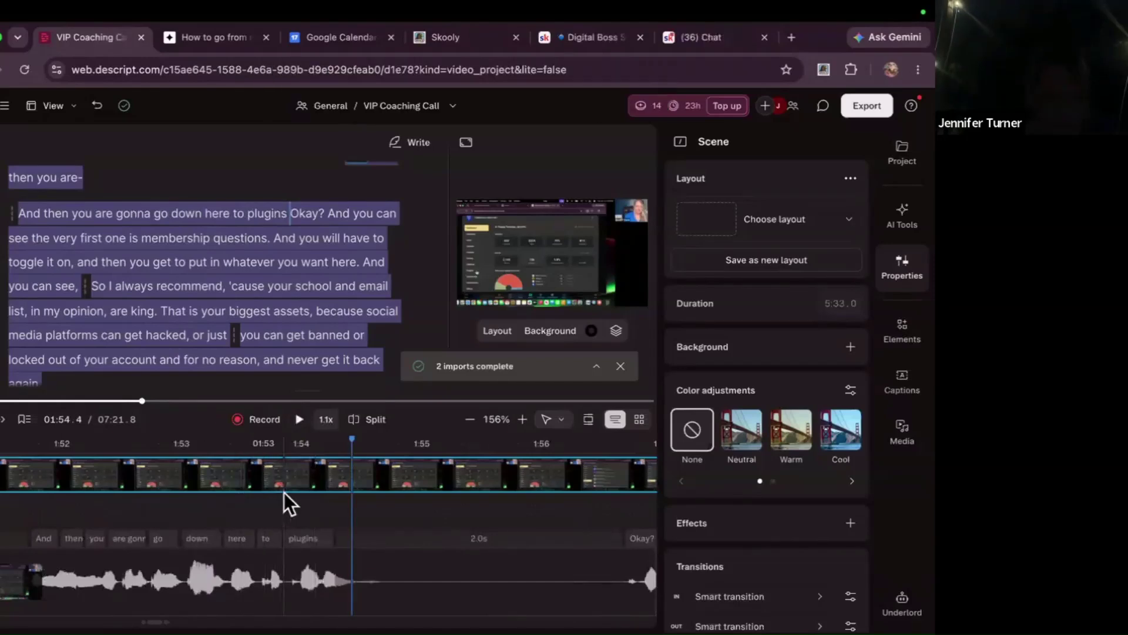
{"action": "left_click", "coordinate": [149, 474]}
{"action": "left_click", "coordinate": [368, 419]}
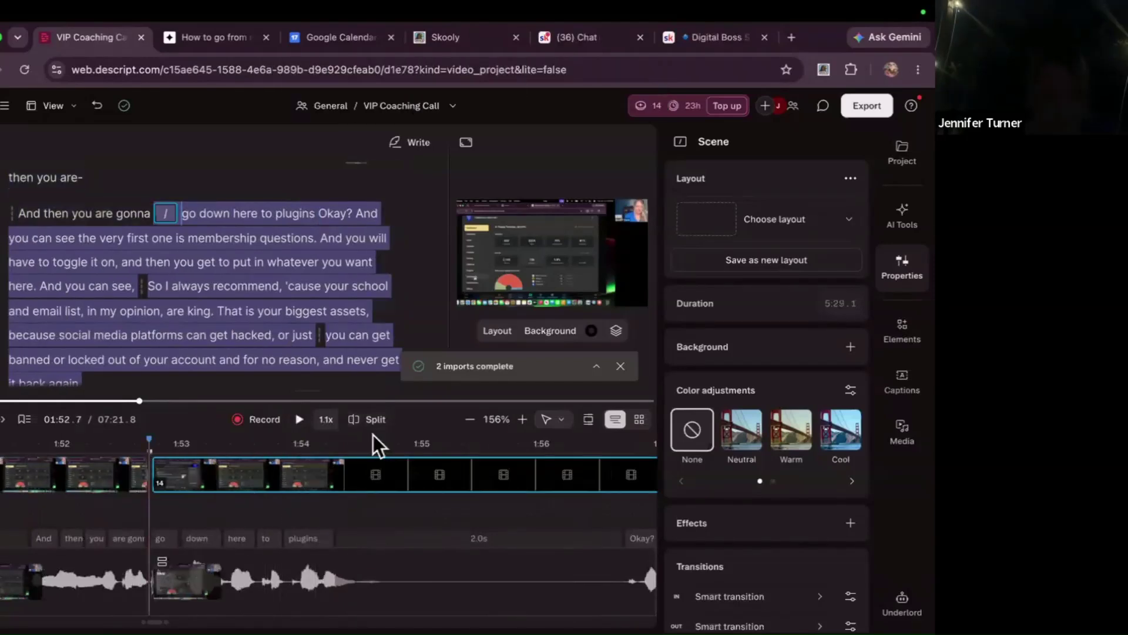
{"action": "left_click", "coordinate": [369, 422]}
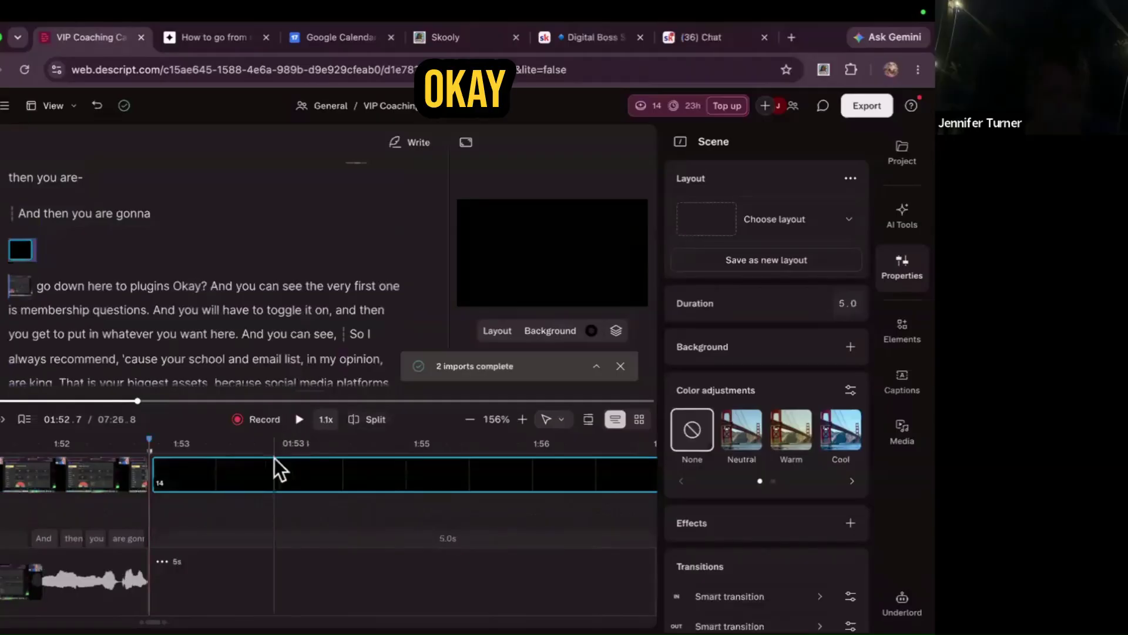
- Delete the clip with the repeated phrase "And then you are- And then you are gonna"
{"action": "scroll", "coordinate": [275, 458], "scroll_direction": "left", "scroll_amount": 5}
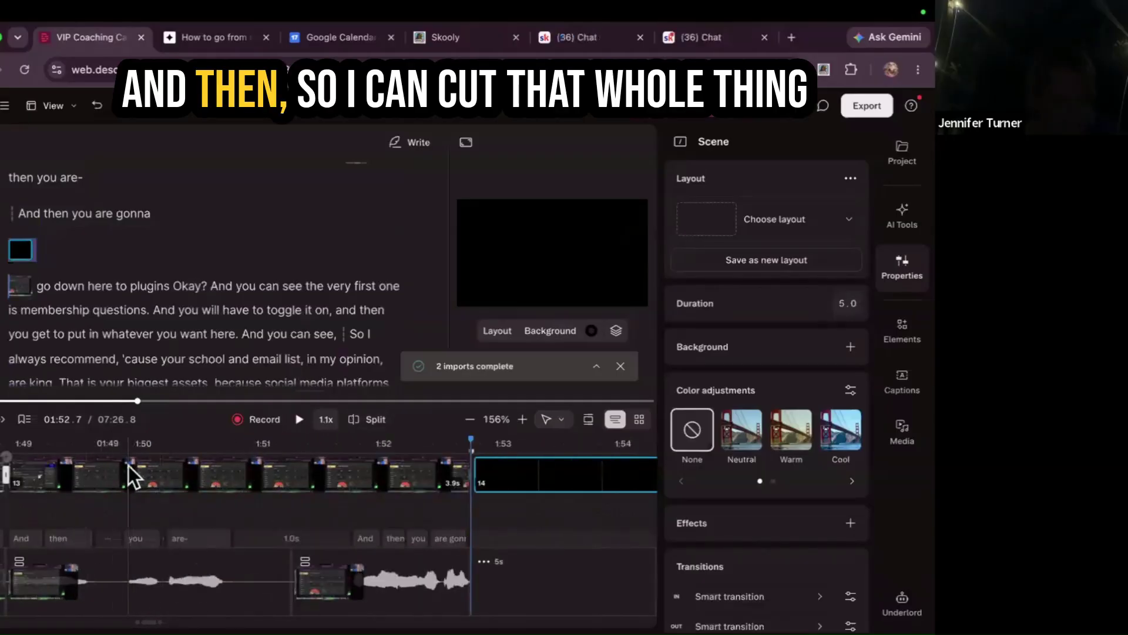
{"action": "left_click", "coordinate": [230, 470]}
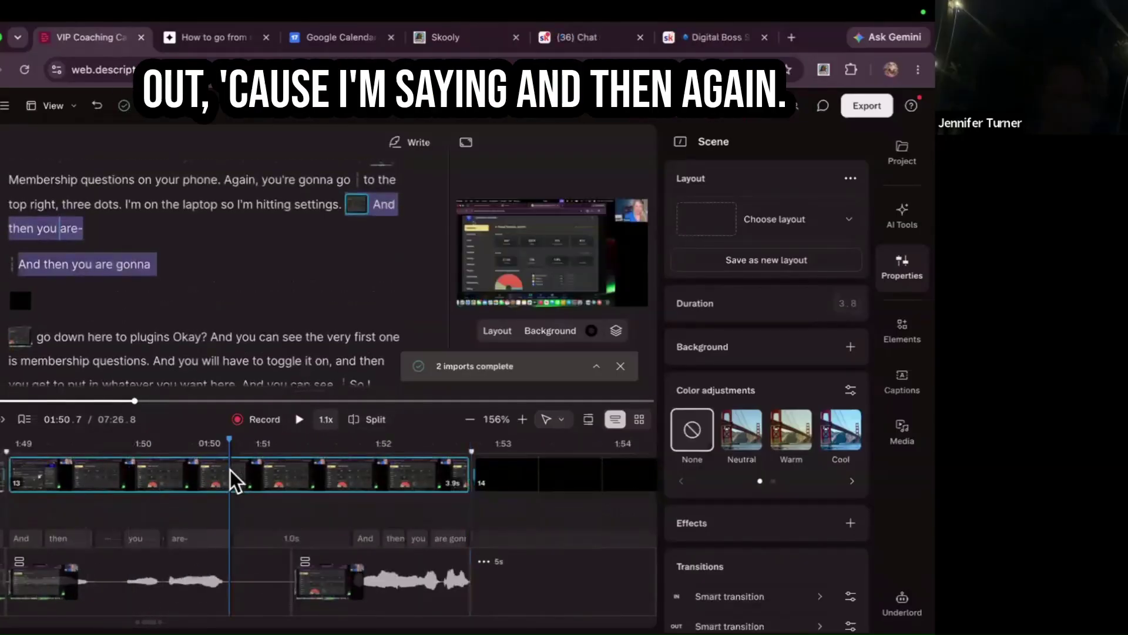
{"action": "key", "text": "BackSpace"}
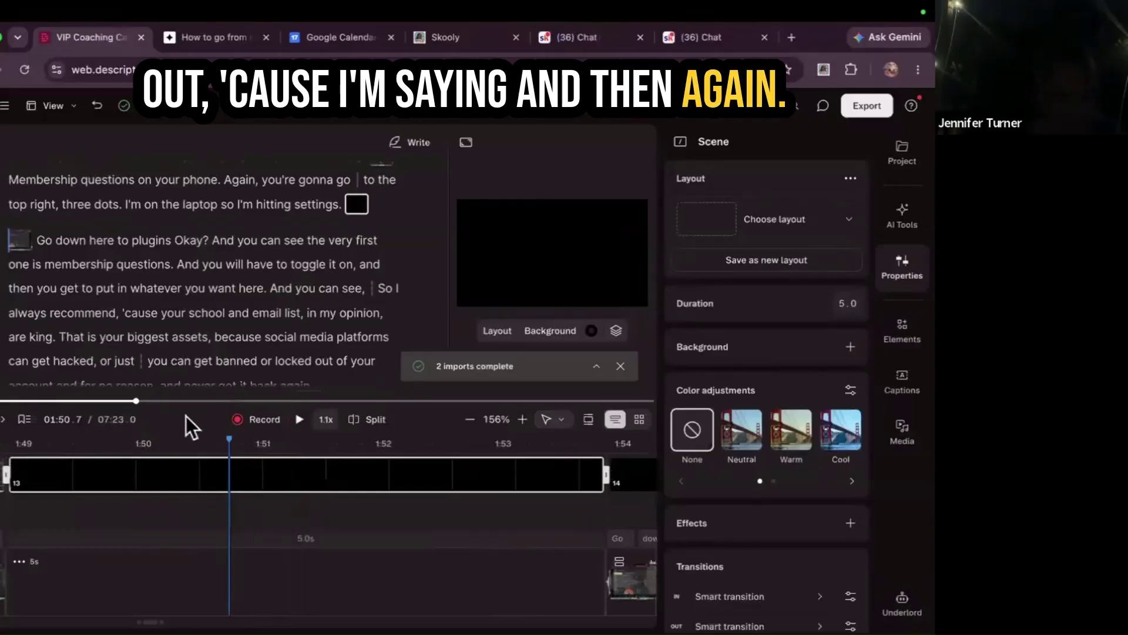
- Play the video across the cut after "hitting settings." and undo the last scene deletion
{"action": "scroll", "coordinate": [67, 476], "scroll_direction": "left", "scroll_amount": 3}
{"action": "scroll", "coordinate": [67, 475], "scroll_direction": "left", "scroll_amount": 1}
{"action": "left_click", "coordinate": [42, 471]}
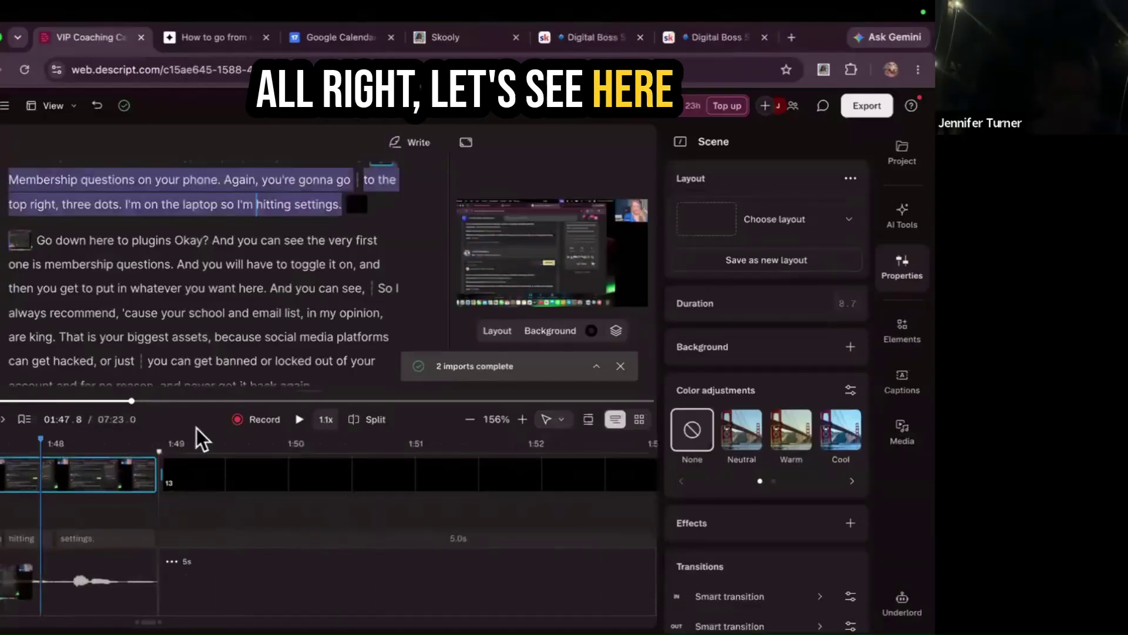
{"action": "left_click", "coordinate": [301, 421]}
{"action": "left_click", "coordinate": [259, 476]}
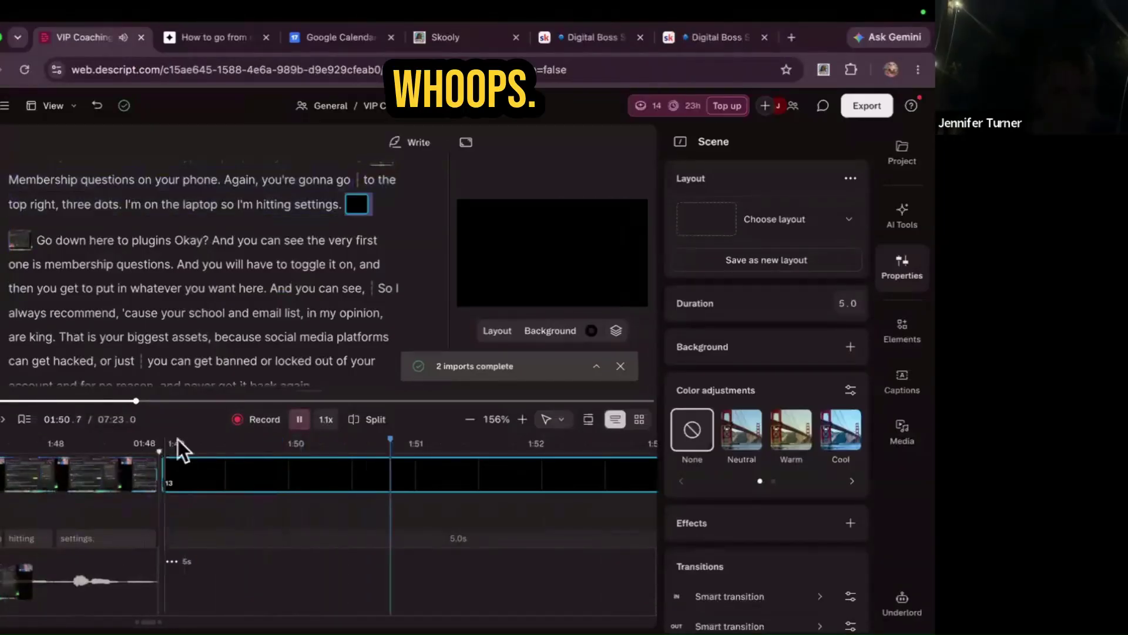
{"action": "left_click", "coordinate": [300, 420]}
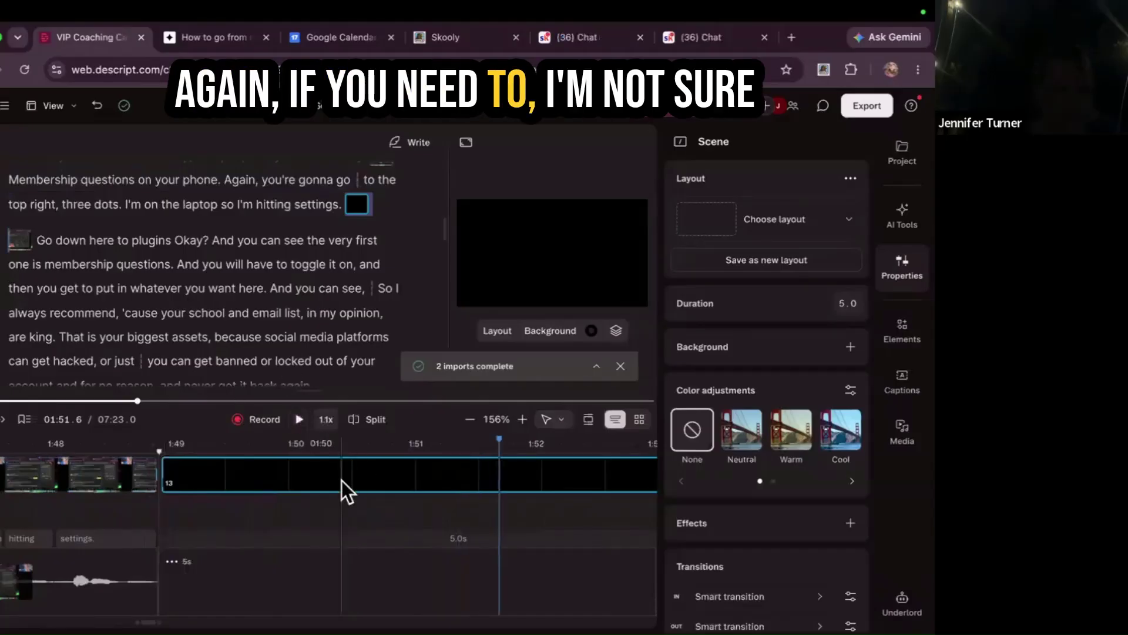
{"action": "left_click", "coordinate": [97, 105]}
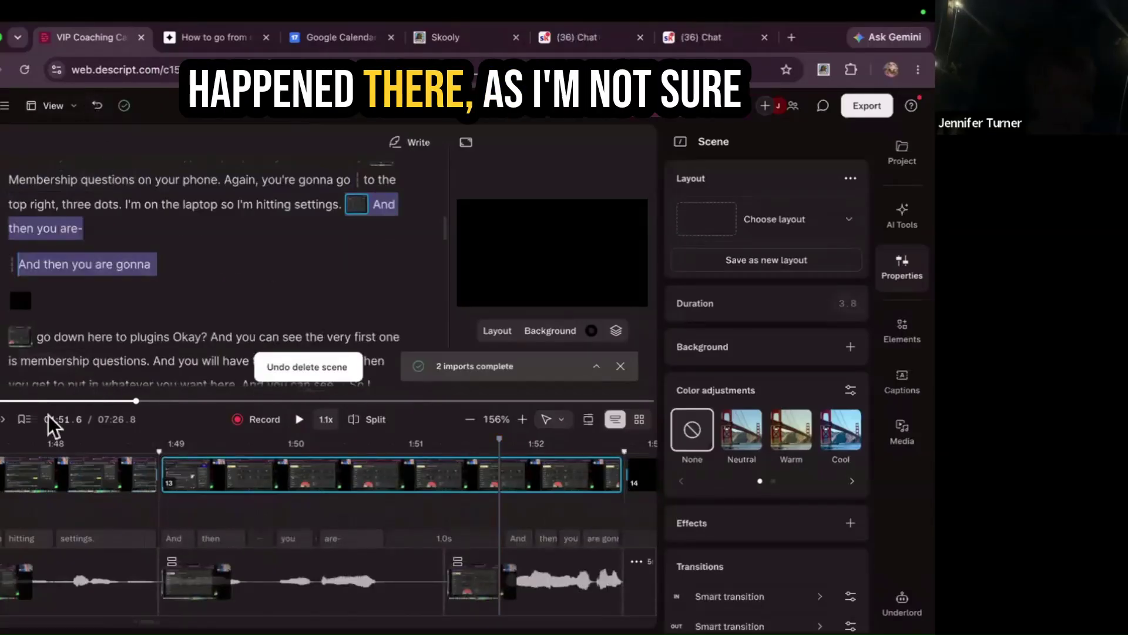
- Delete the blank 5-second scene between "And then you are gonna" and "go down here to plugins"
{"action": "left_click", "coordinate": [40, 472]}
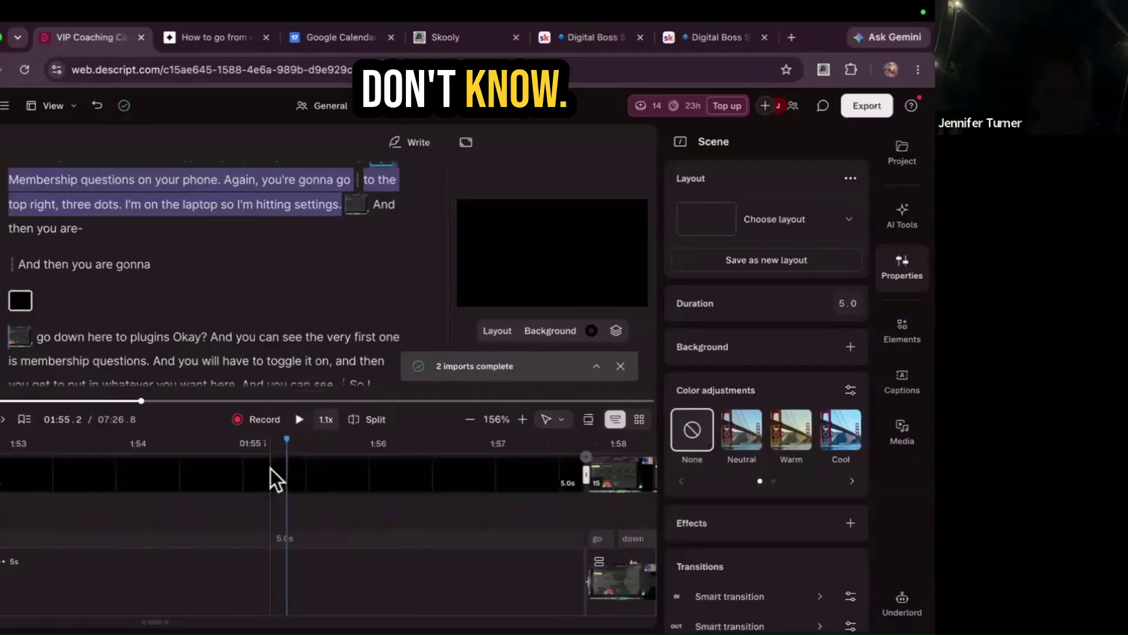
{"action": "left_click", "coordinate": [271, 469]}
{"action": "key", "text": "Delete"}
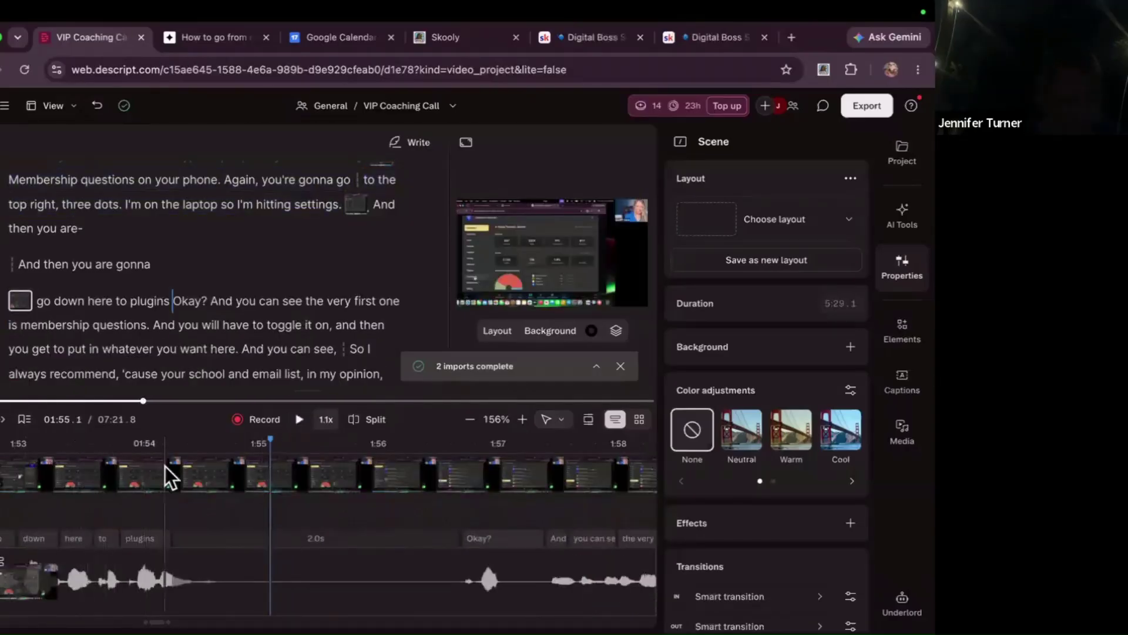
- Remove the scene containing "And then you are- And then you are gonna" between "hitting settings." and "go down here to plugins"
{"action": "scroll", "coordinate": [64, 455], "scroll_direction": "left", "scroll_amount": 10}
{"action": "scroll", "coordinate": [344, 456], "scroll_direction": "right", "scroll_amount": 1}
{"action": "scroll", "coordinate": [344, 456], "scroll_direction": "right", "scroll_amount": 2}
{"action": "left_click", "coordinate": [299, 478]}
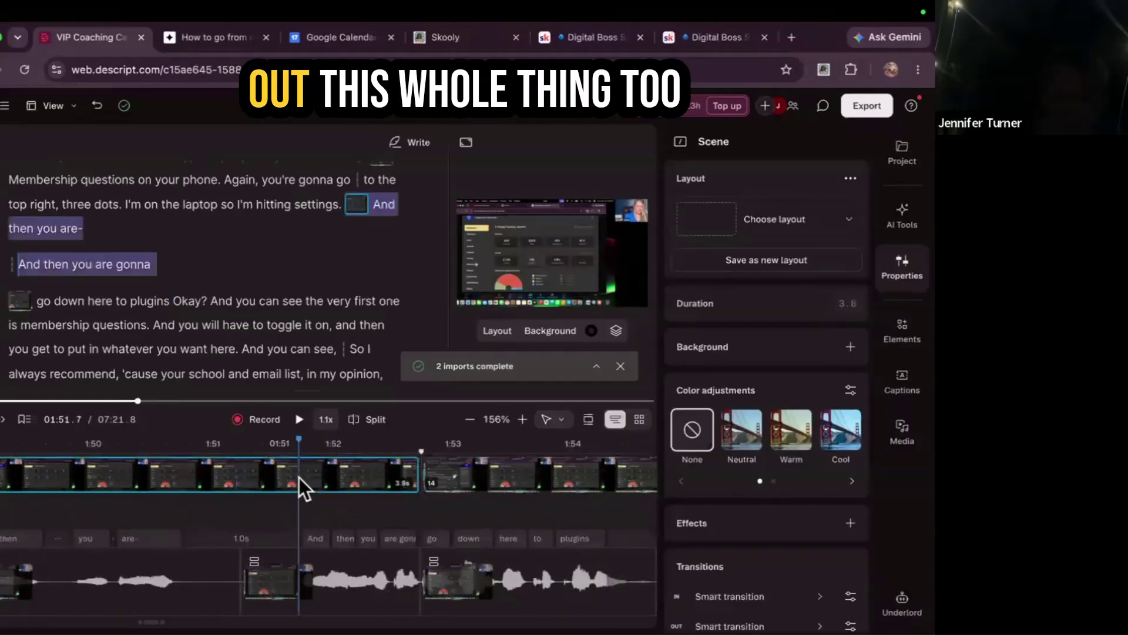
{"action": "key", "text": "Delete"}
{"action": "left_click", "coordinate": [153, 478]}
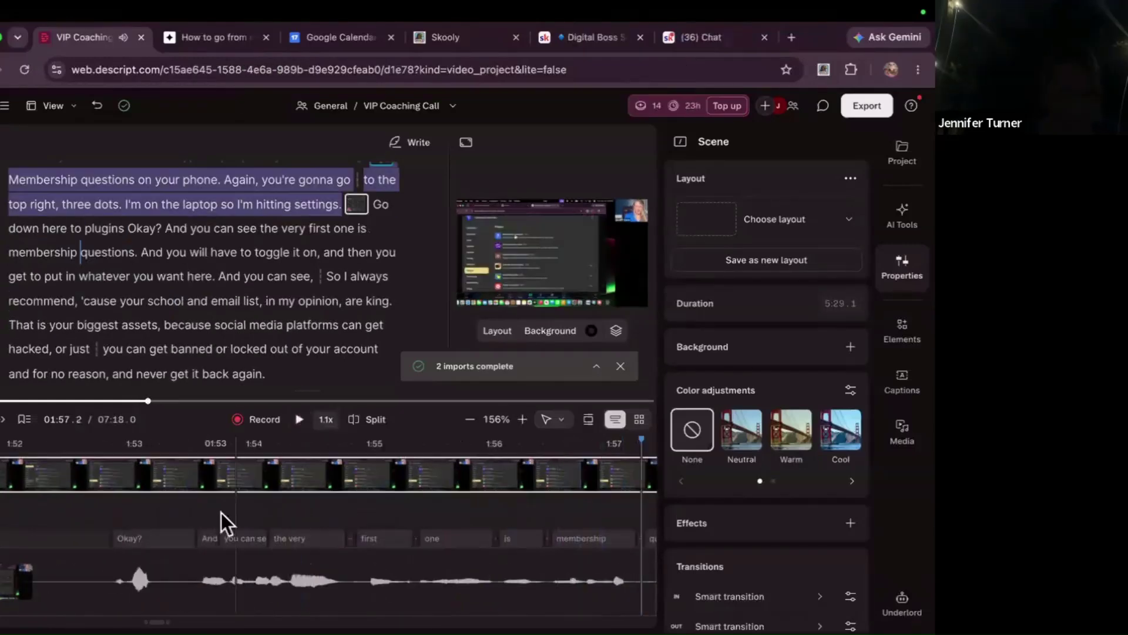
- Remove the pause and "Okay?" after "Go down here to plugins" by splitting at 1:50.4 and 1:53.5 and deleting the clip between
{"action": "scroll", "coordinate": [191, 479], "scroll_direction": "left", "scroll_amount": 10}
{"action": "left_click", "coordinate": [192, 479]}
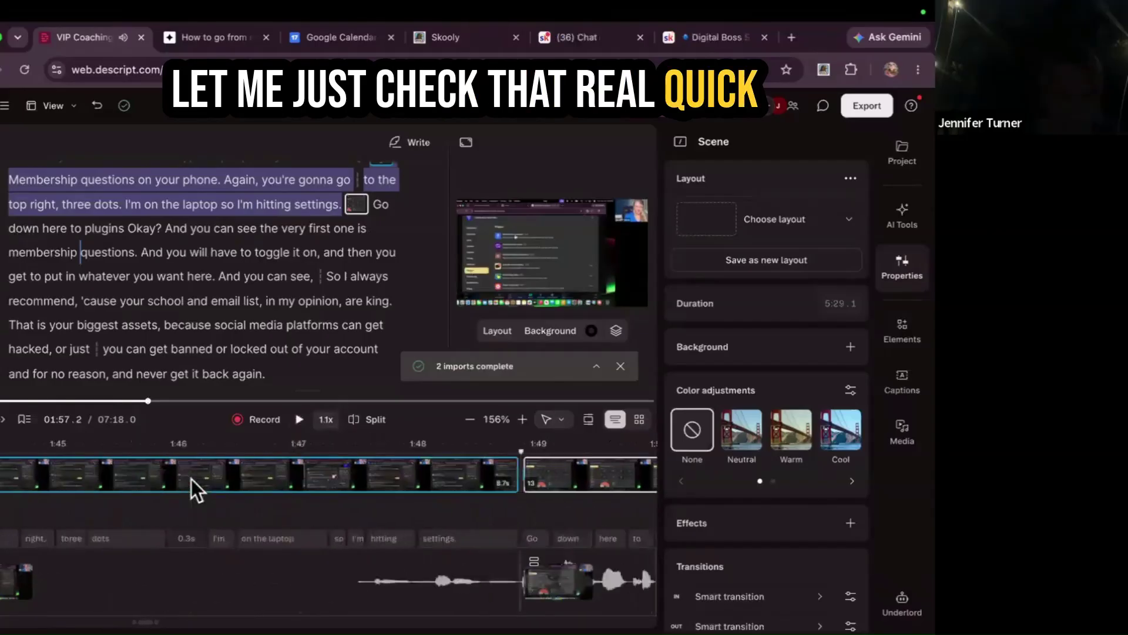
{"action": "scroll", "coordinate": [192, 479], "scroll_direction": "left", "scroll_amount": 6}
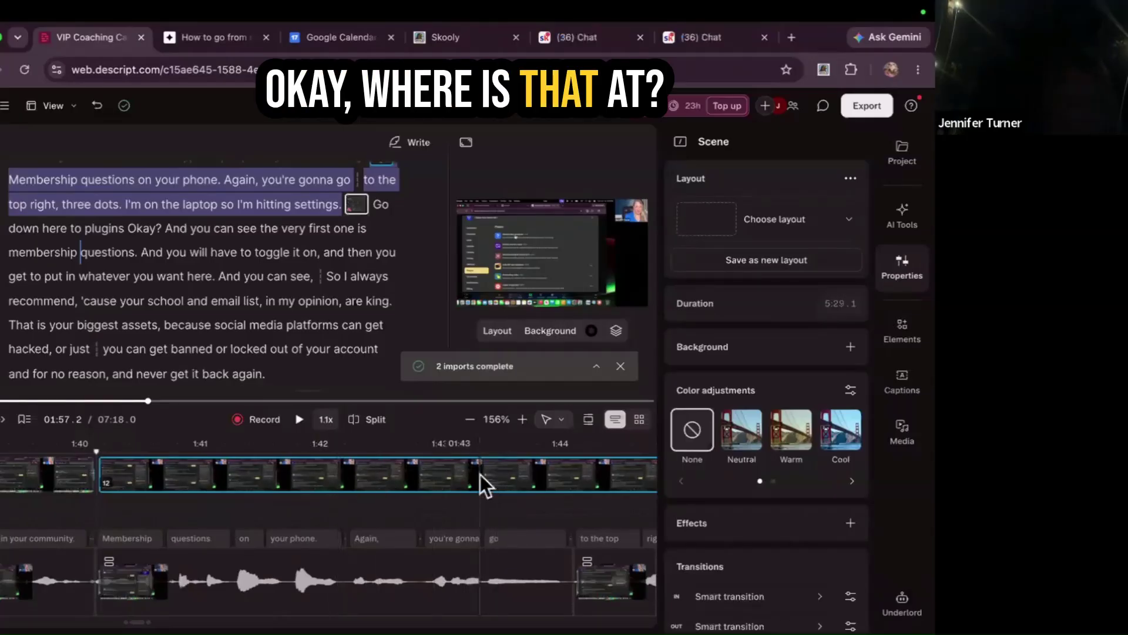
{"action": "scroll", "coordinate": [478, 474], "scroll_direction": "right", "scroll_amount": 10}
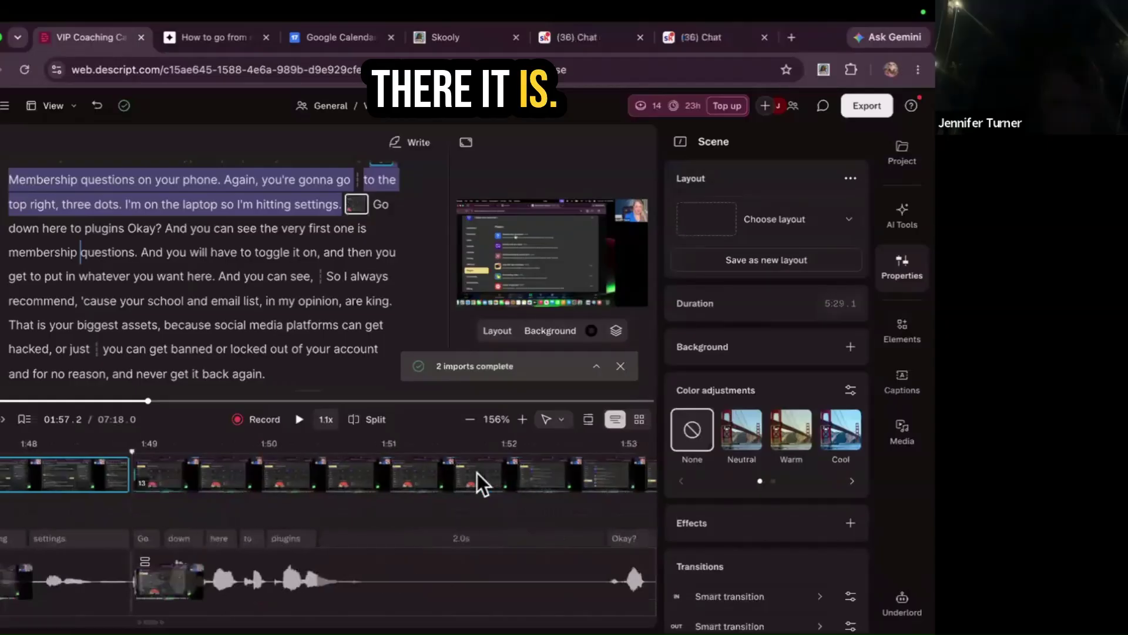
{"action": "left_click", "coordinate": [313, 488]}
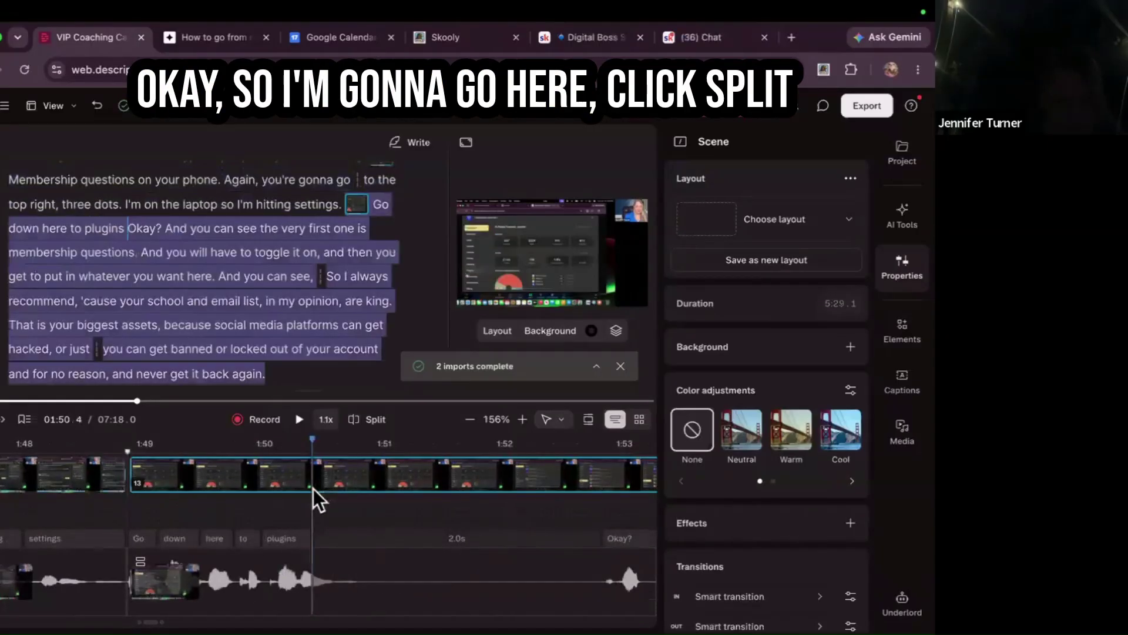
{"action": "left_click", "coordinate": [373, 419]}
{"action": "scroll", "coordinate": [550, 471], "scroll_direction": "right", "scroll_amount": 5}
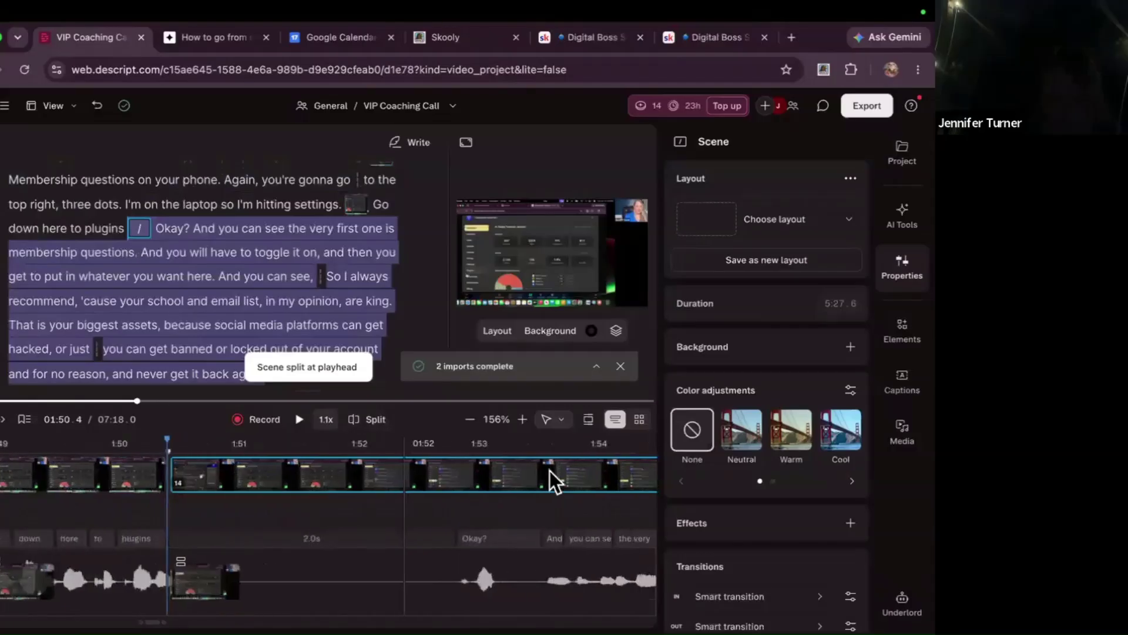
{"action": "left_click", "coordinate": [497, 477]}
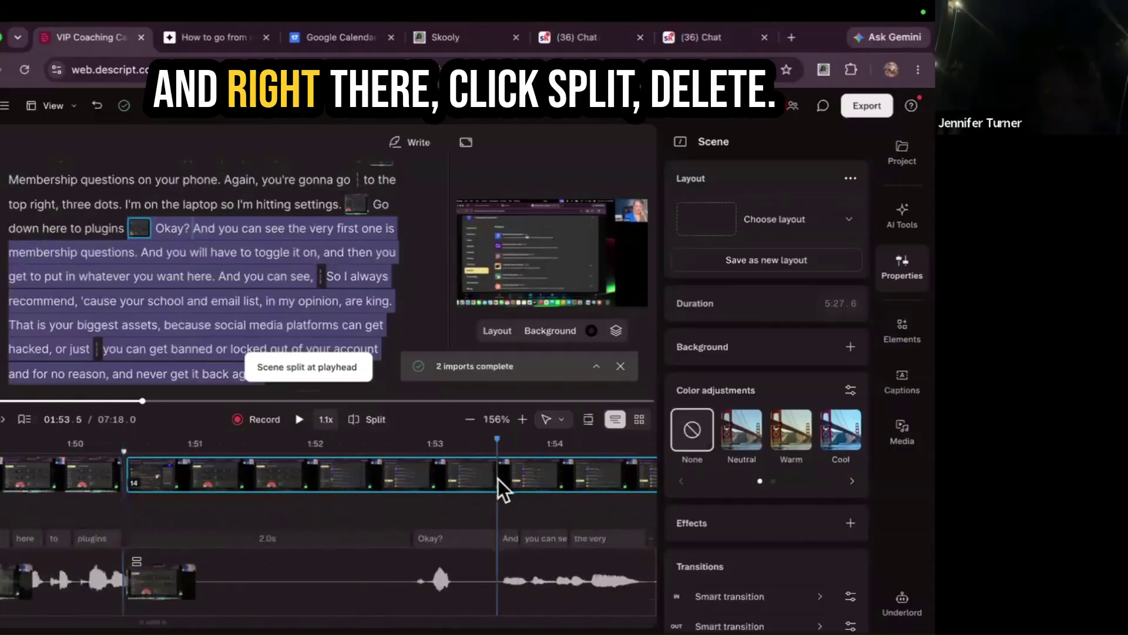
{"action": "left_click", "coordinate": [384, 417]}
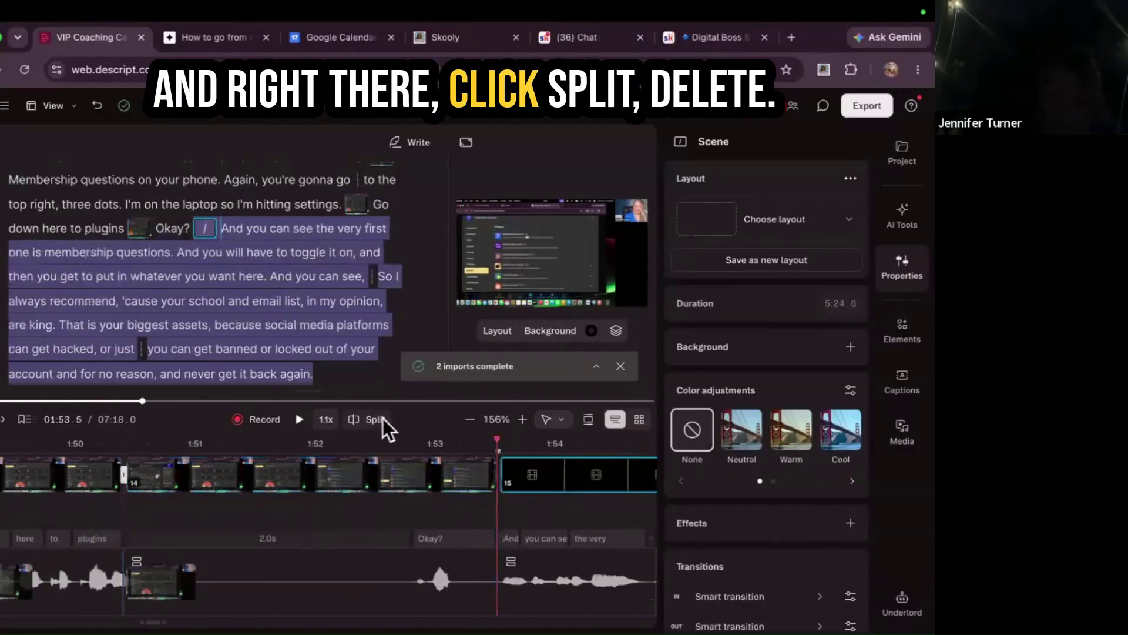
{"action": "left_click", "coordinate": [357, 480]}
{"action": "key", "text": "Delete"}
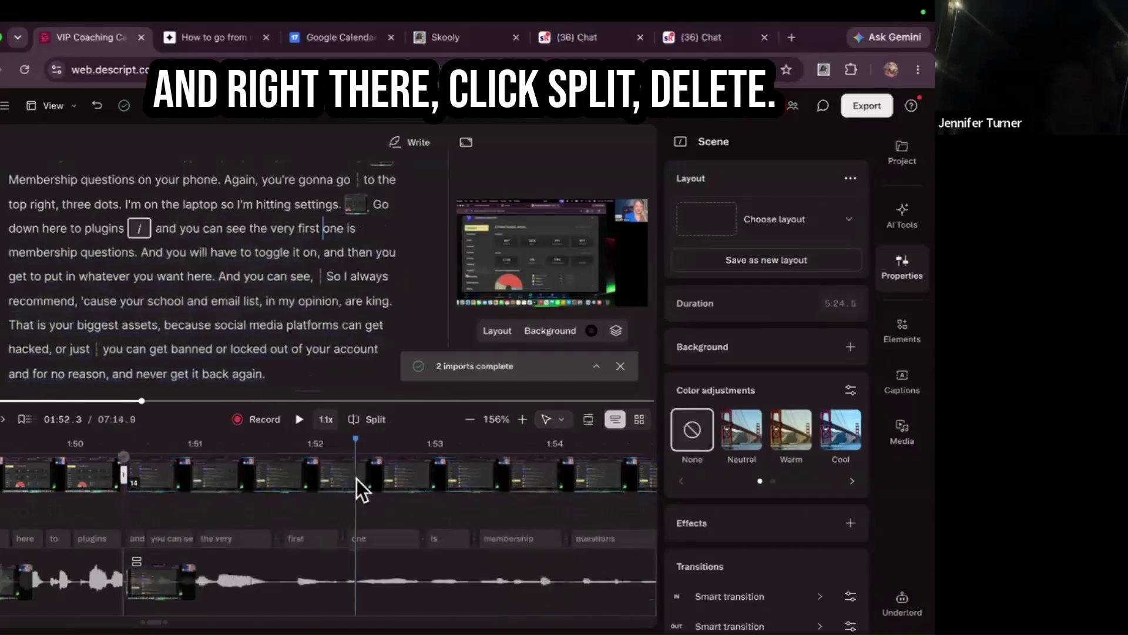
- Change the transition between "hitting settings." and "Go down here to plugins" to Cross-zoom
{"action": "scroll", "coordinate": [290, 470], "scroll_direction": "left", "scroll_amount": 3}
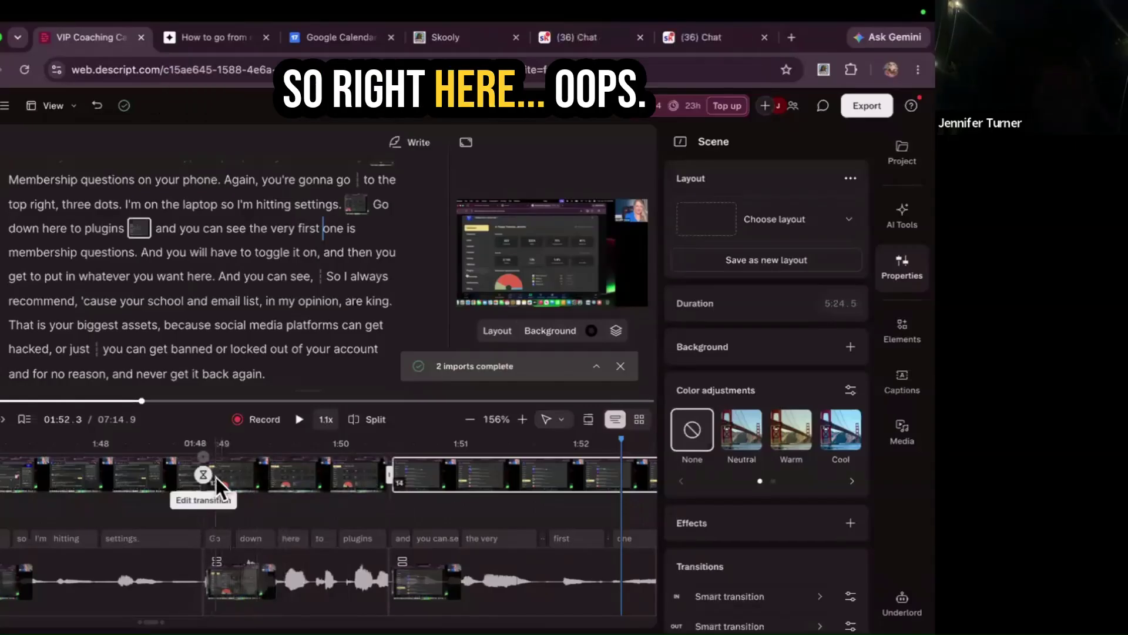
{"action": "left_click", "coordinate": [215, 476]}
{"action": "left_click", "coordinate": [209, 482]}
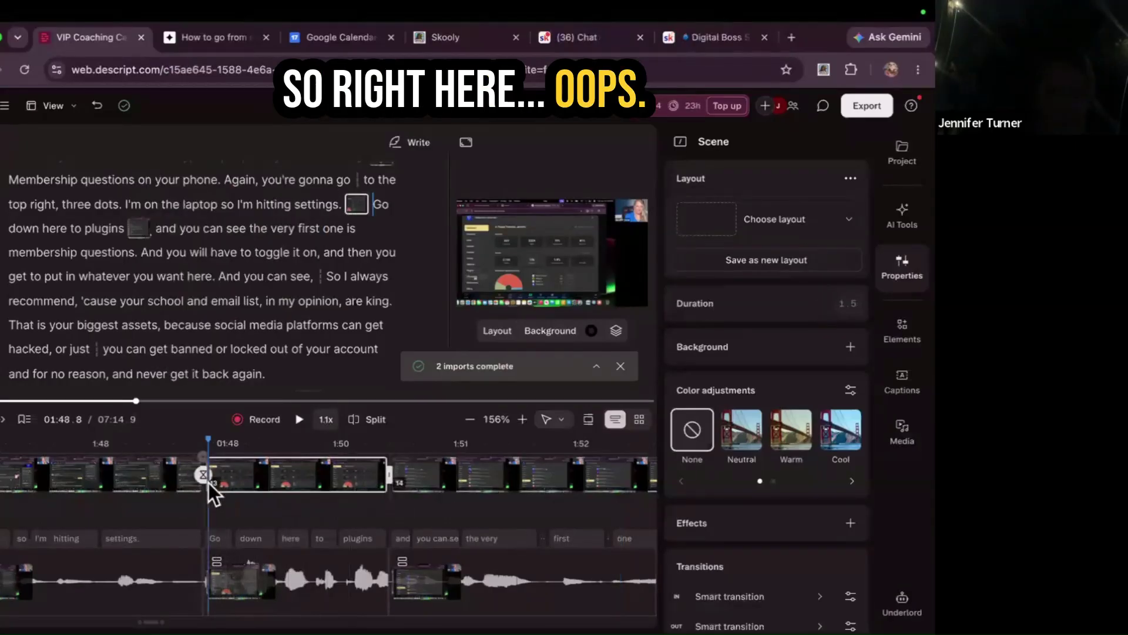
{"action": "left_click", "coordinate": [222, 482]}
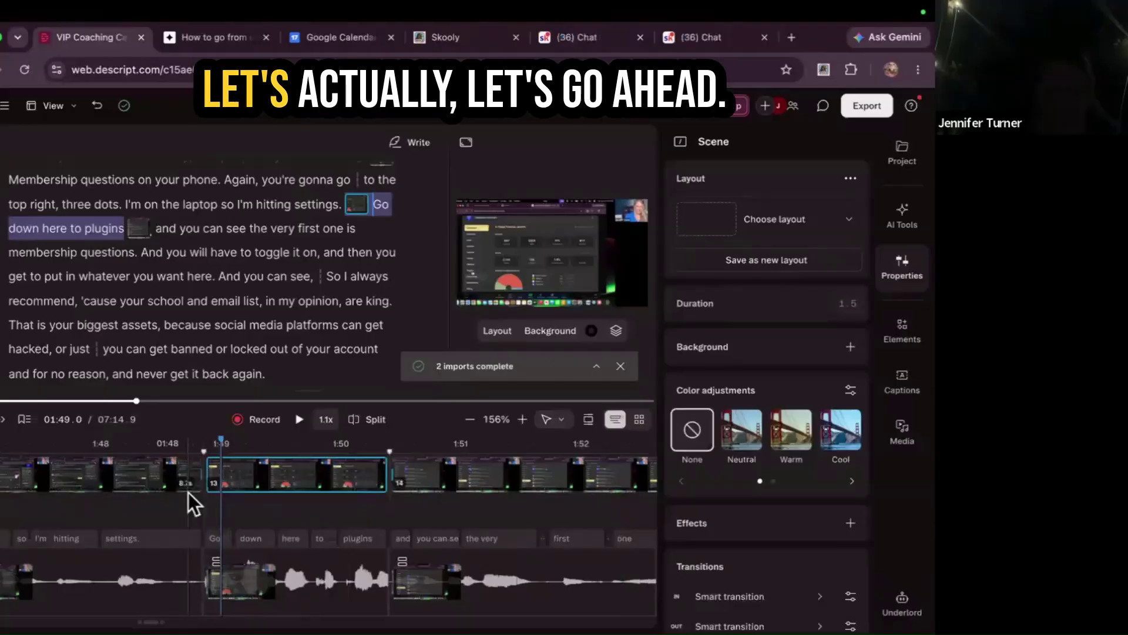
{"action": "left_click", "coordinate": [207, 516]}
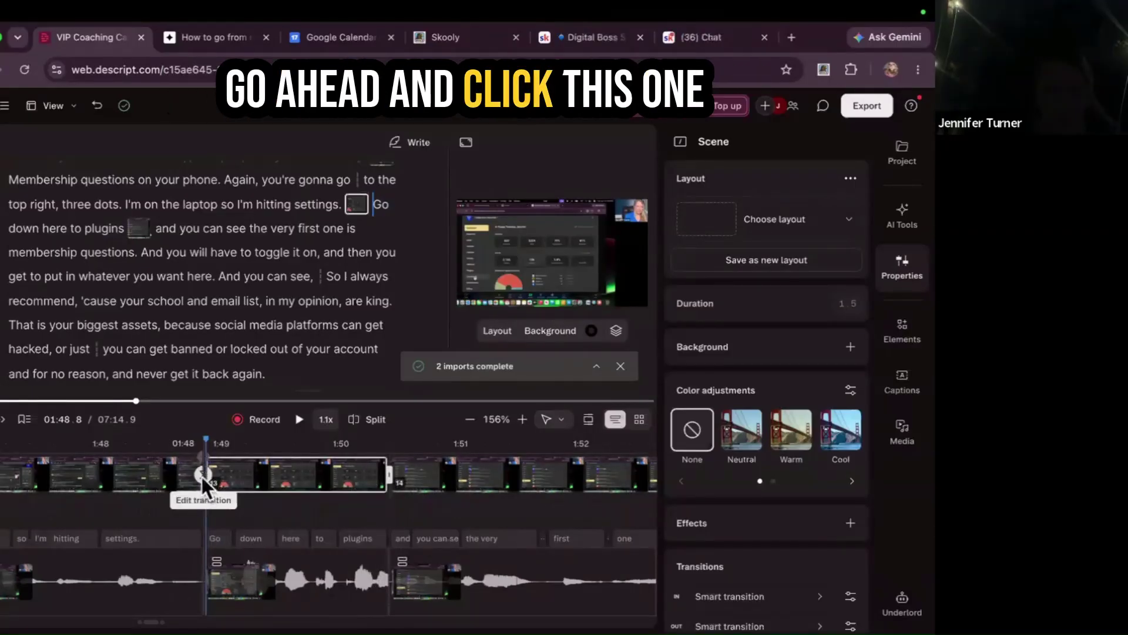
{"action": "left_click", "coordinate": [202, 477]}
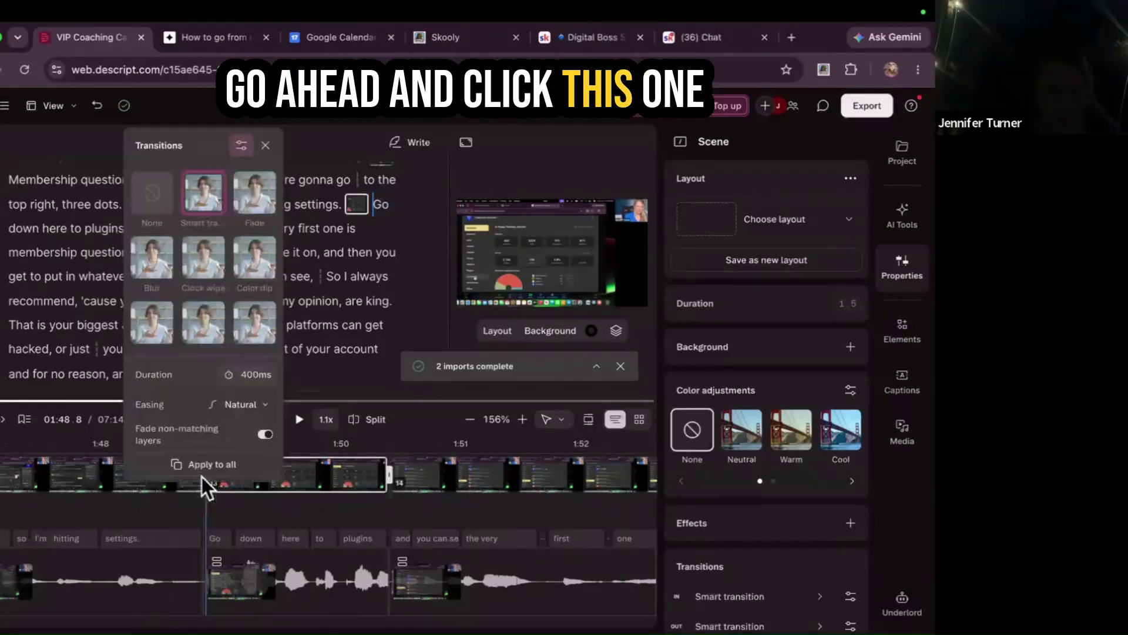
{"action": "left_click", "coordinate": [155, 336]}
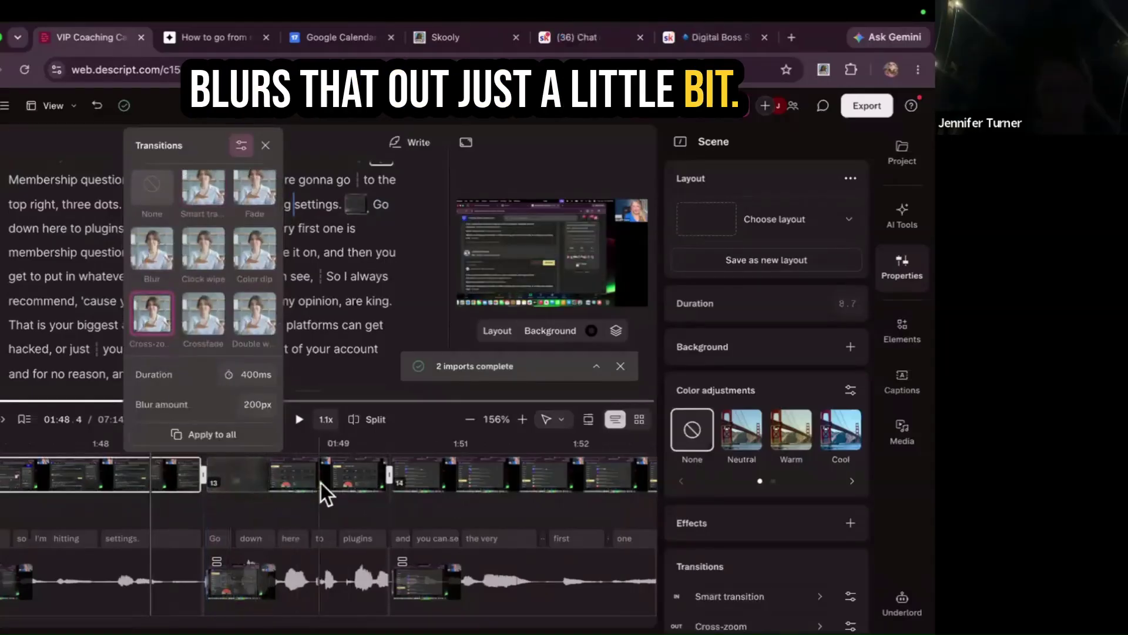
- Add "Screenshot 2026-06-17 at 6.07.35 PM.png" from the project media at 1:49.5, over "here to plugins"
{"action": "left_click", "coordinate": [281, 483]}
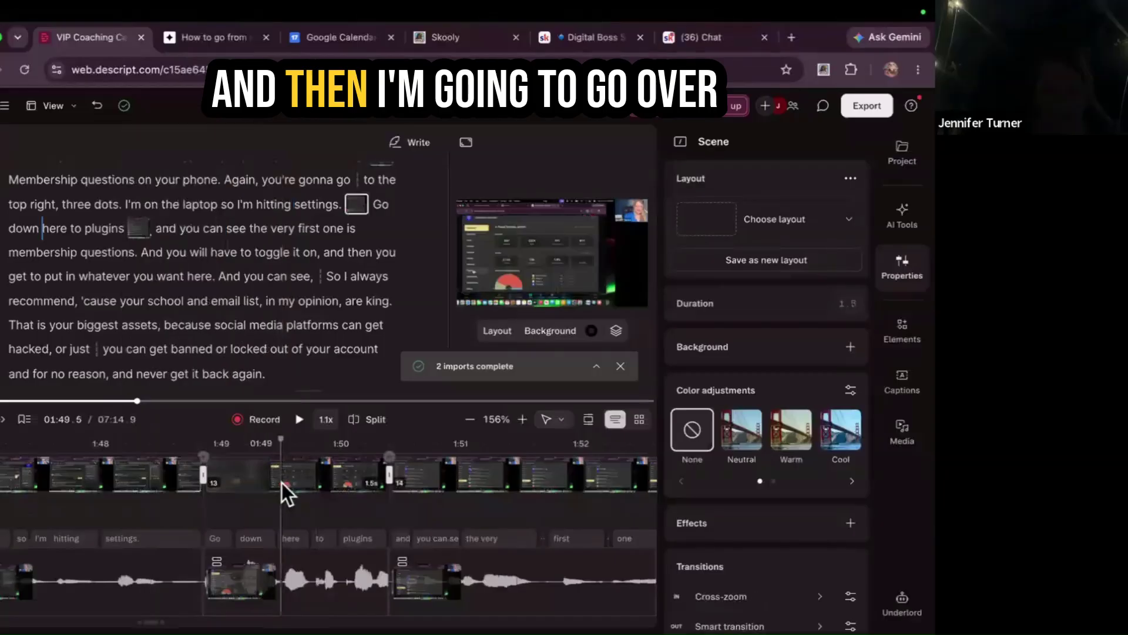
{"action": "left_click", "coordinate": [281, 482]}
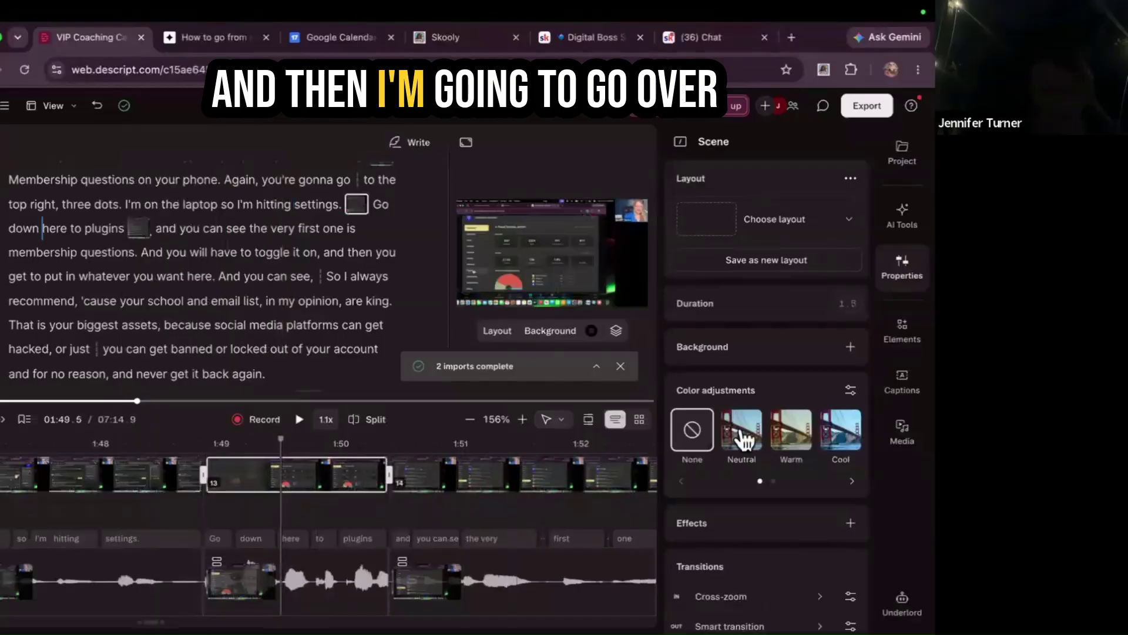
{"action": "left_click", "coordinate": [902, 429]}
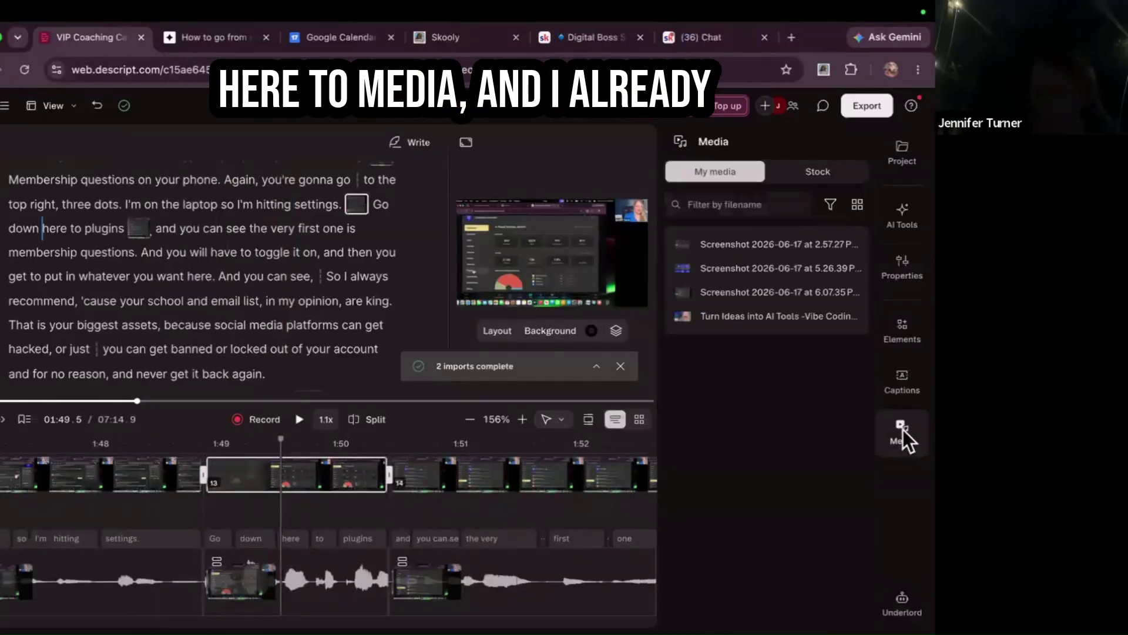
{"action": "left_click", "coordinate": [780, 292]}
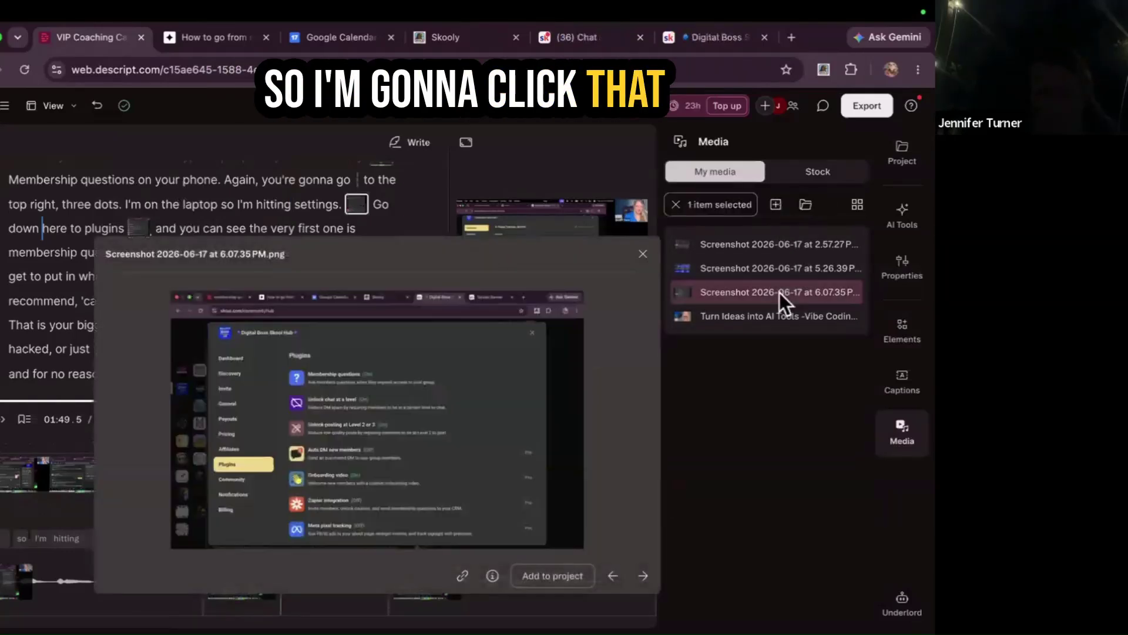
{"action": "left_click", "coordinate": [553, 577]}
- Shift the added screenshot layer slightly earlier on the timeline so it starts at about 1:49.4
{"action": "left_click", "coordinate": [354, 491]}
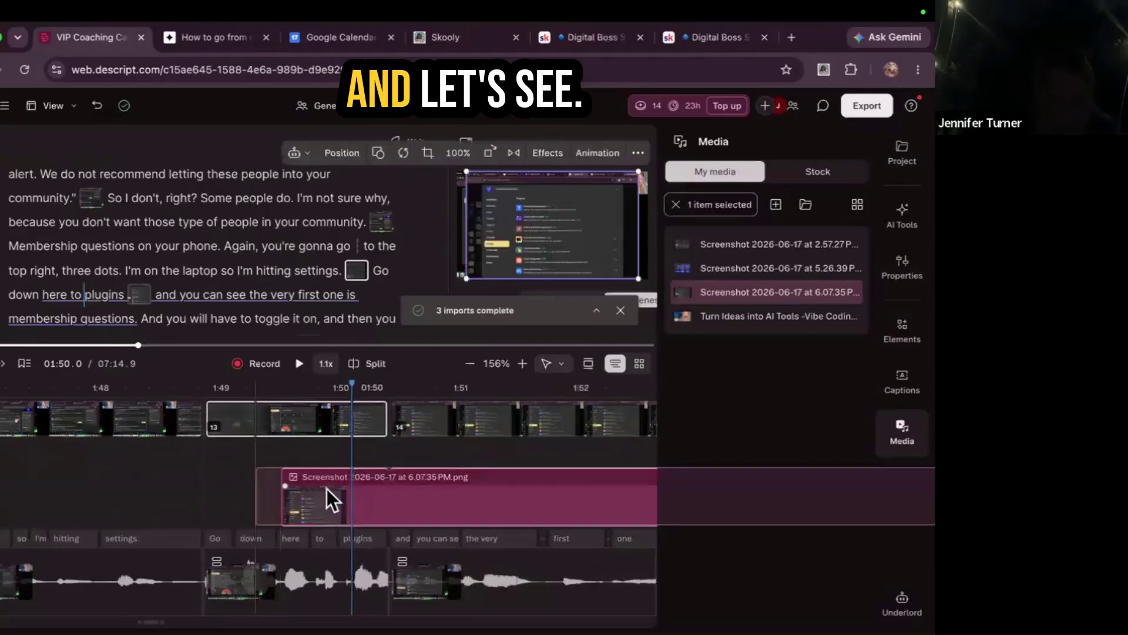
{"action": "left_click", "coordinate": [364, 474]}
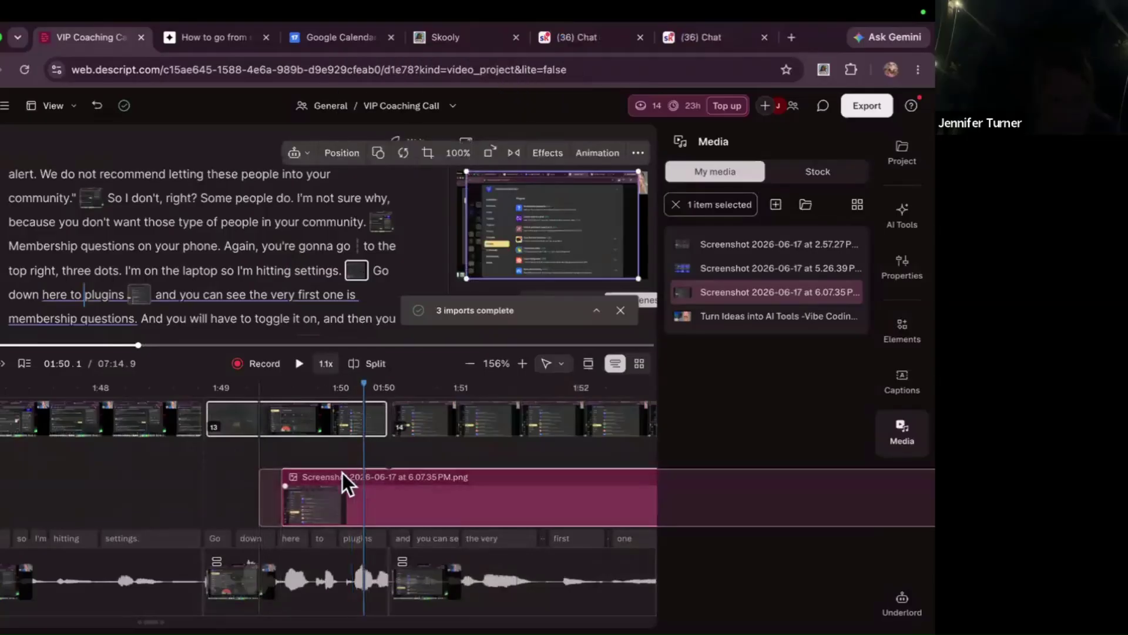
{"action": "left_click", "coordinate": [281, 498]}
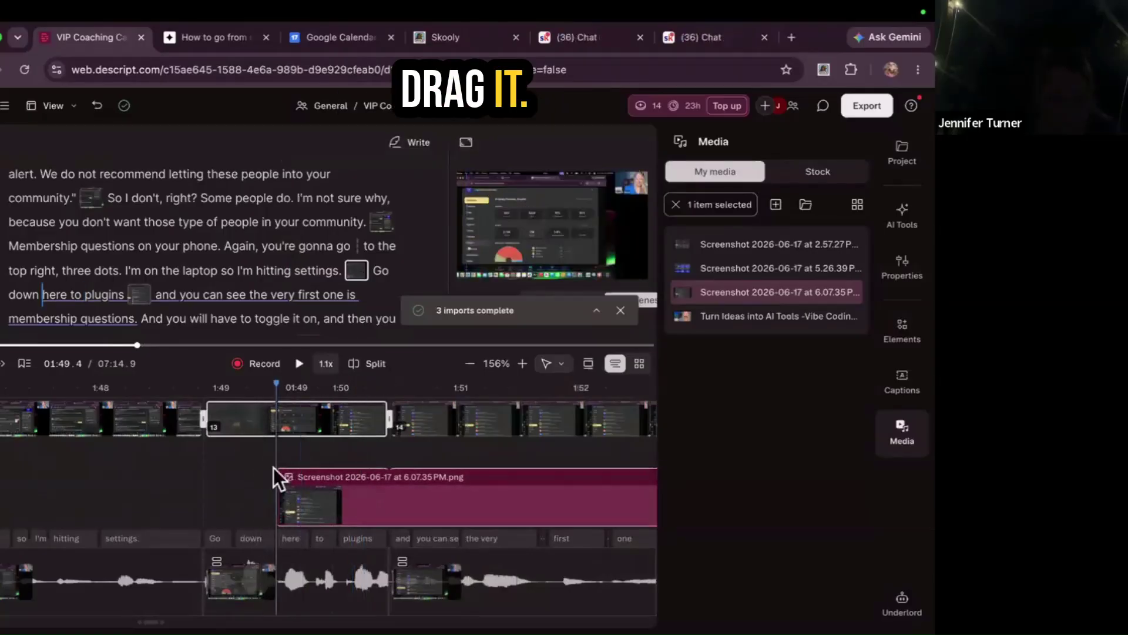
- Split the screenshot layer at 1:50.4, after "plugins", and delete the part that follows
{"action": "left_click", "coordinate": [394, 490]}
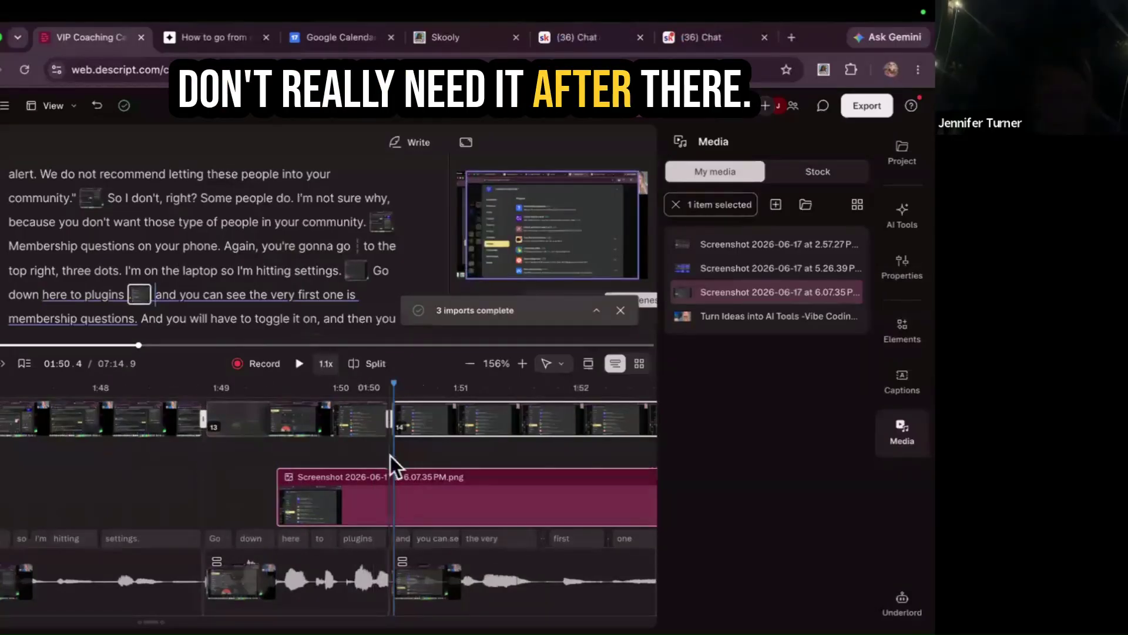
{"action": "left_click", "coordinate": [356, 362]}
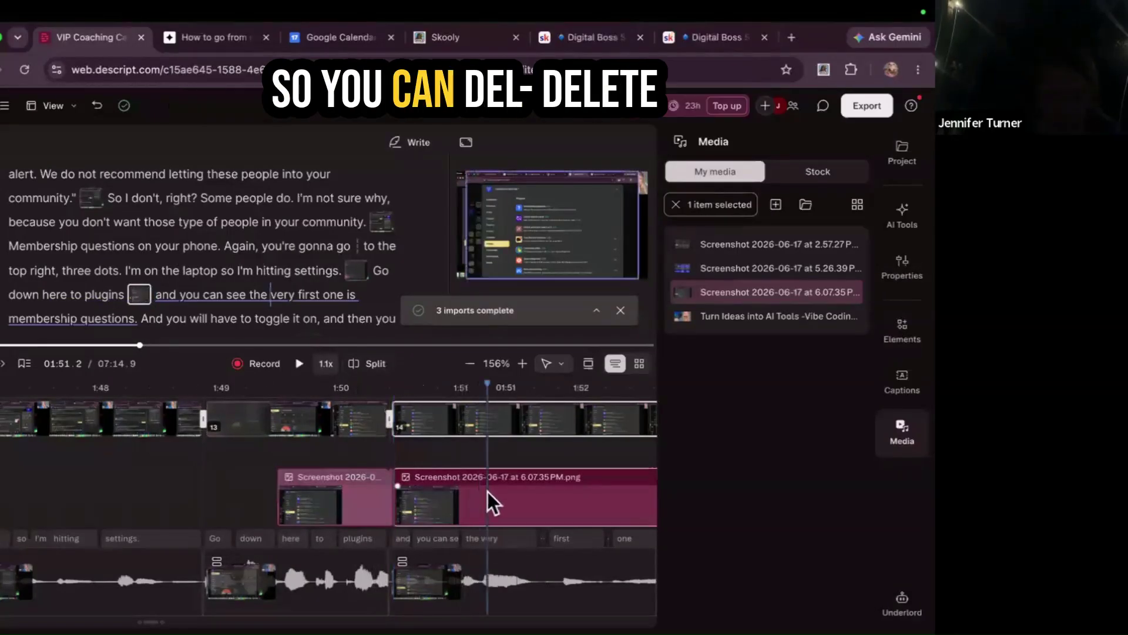
{"action": "left_click", "coordinate": [590, 477]}
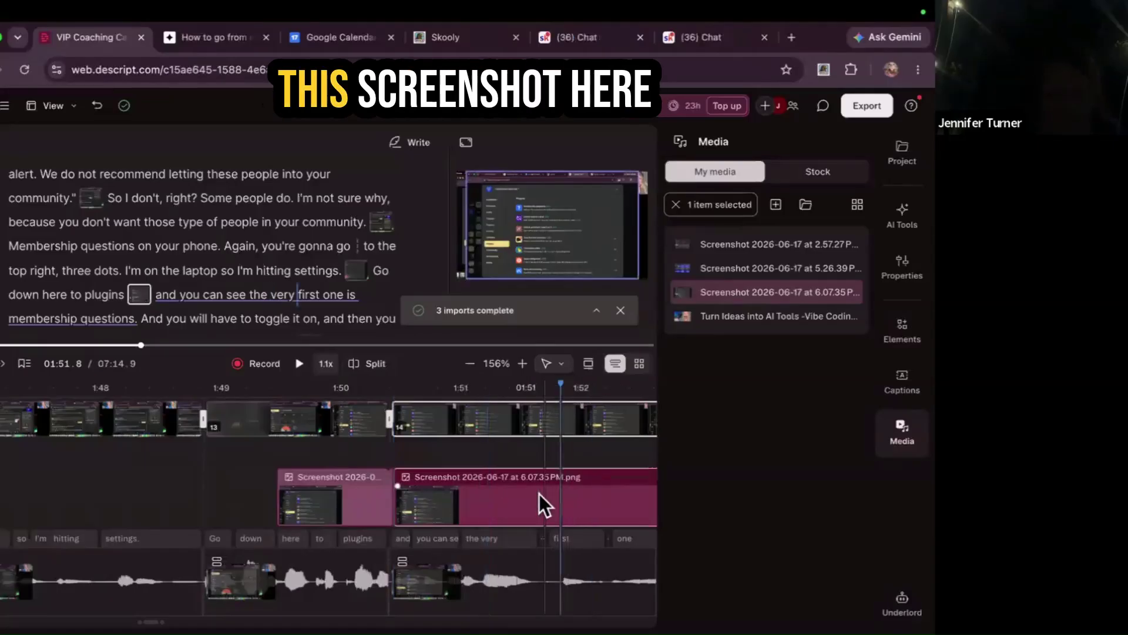
{"action": "left_click", "coordinate": [506, 495]}
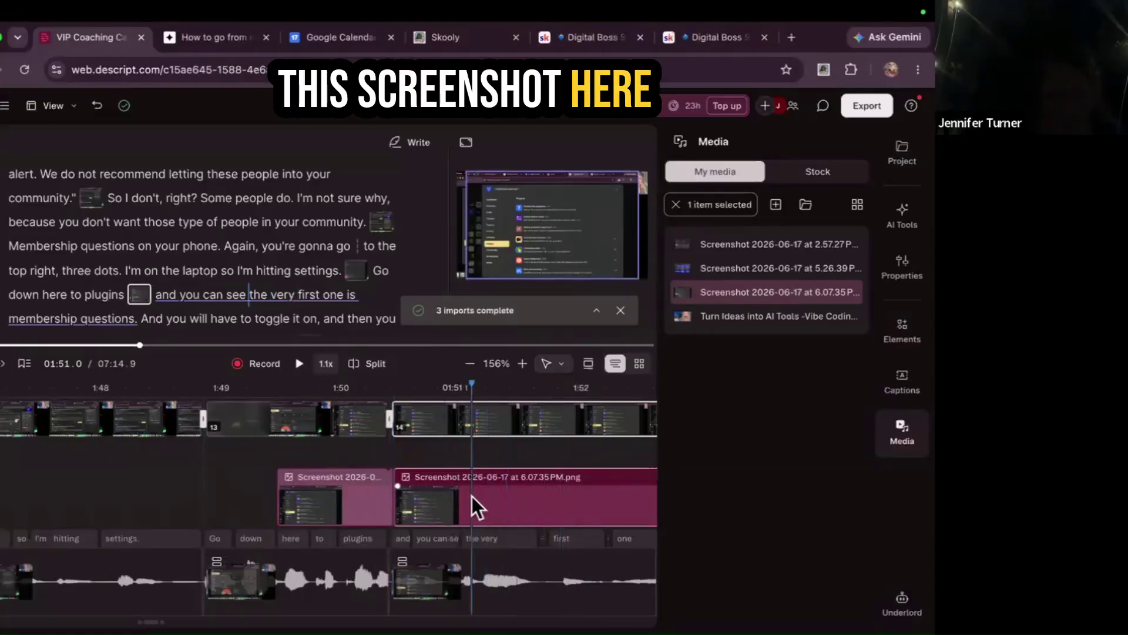
{"action": "scroll", "coordinate": [472, 496], "scroll_direction": "right", "scroll_amount": 5}
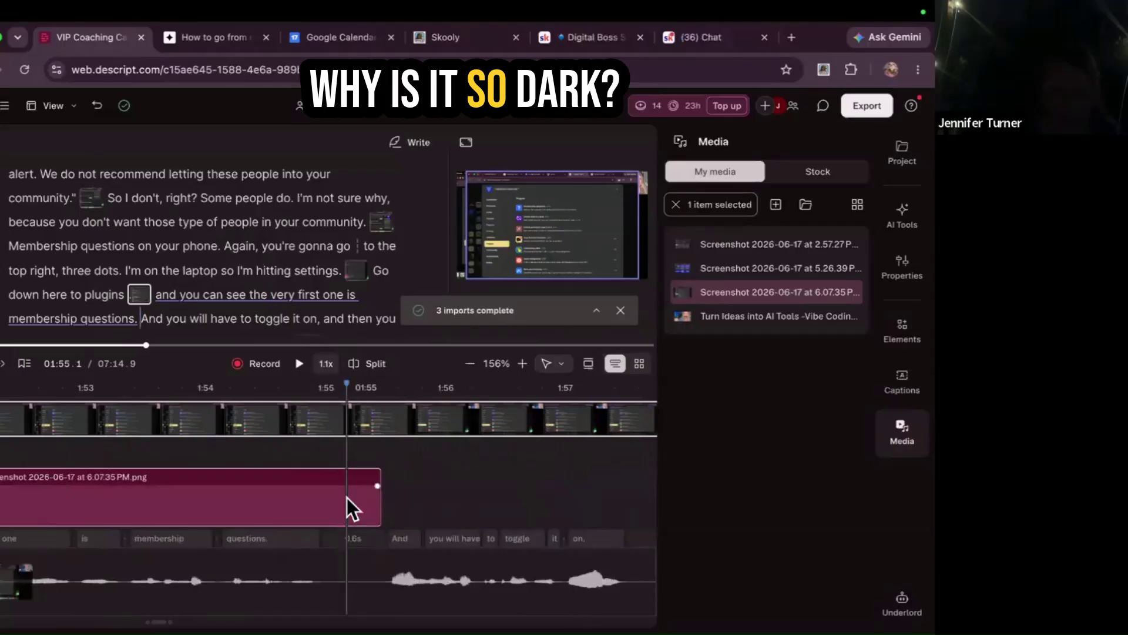
{"action": "key", "text": "Delete"}
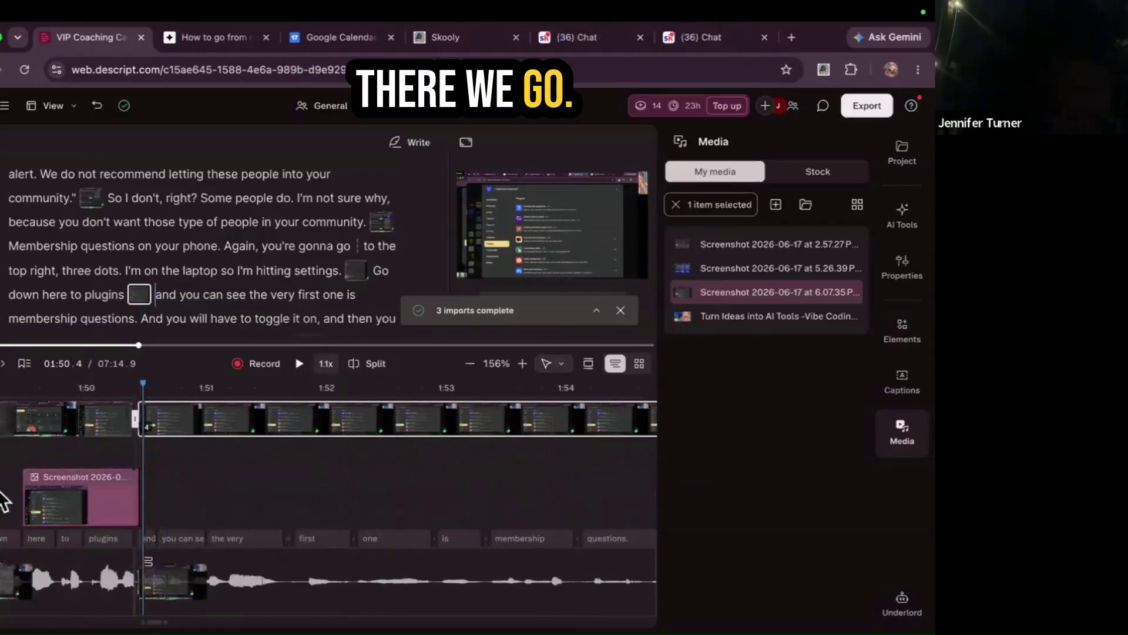
- Play the passage around the cross-zoom and extend the screenshot layer's start back to about 1:49.0
{"action": "scroll", "coordinate": [9, 465], "scroll_direction": "left", "scroll_amount": 2}
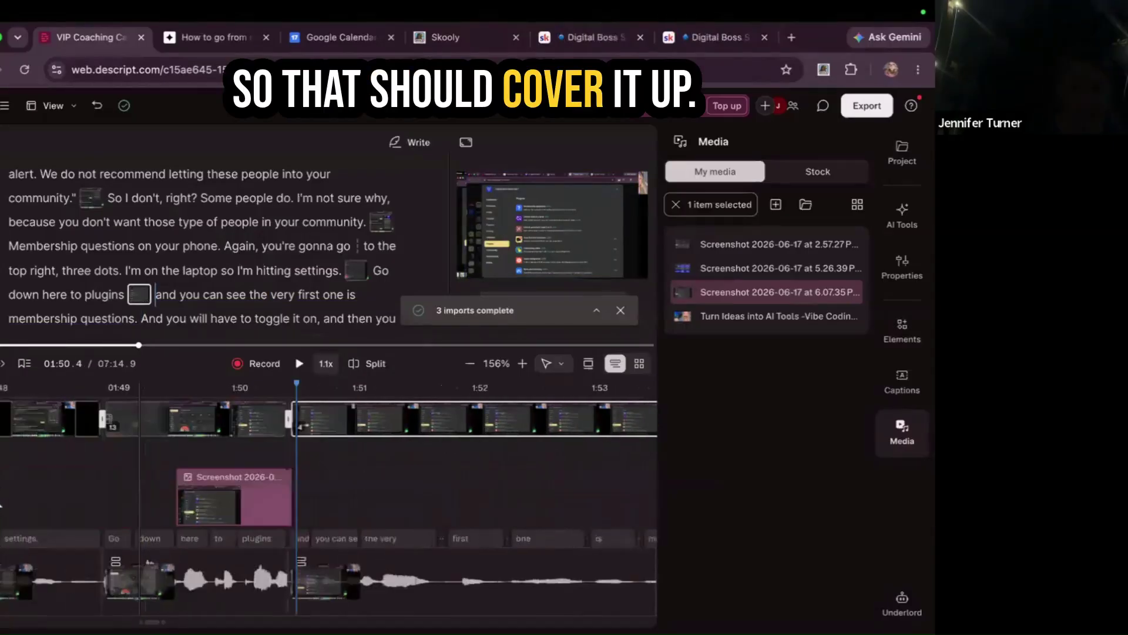
{"action": "left_click", "coordinate": [19, 422]}
{"action": "left_click", "coordinate": [298, 363]}
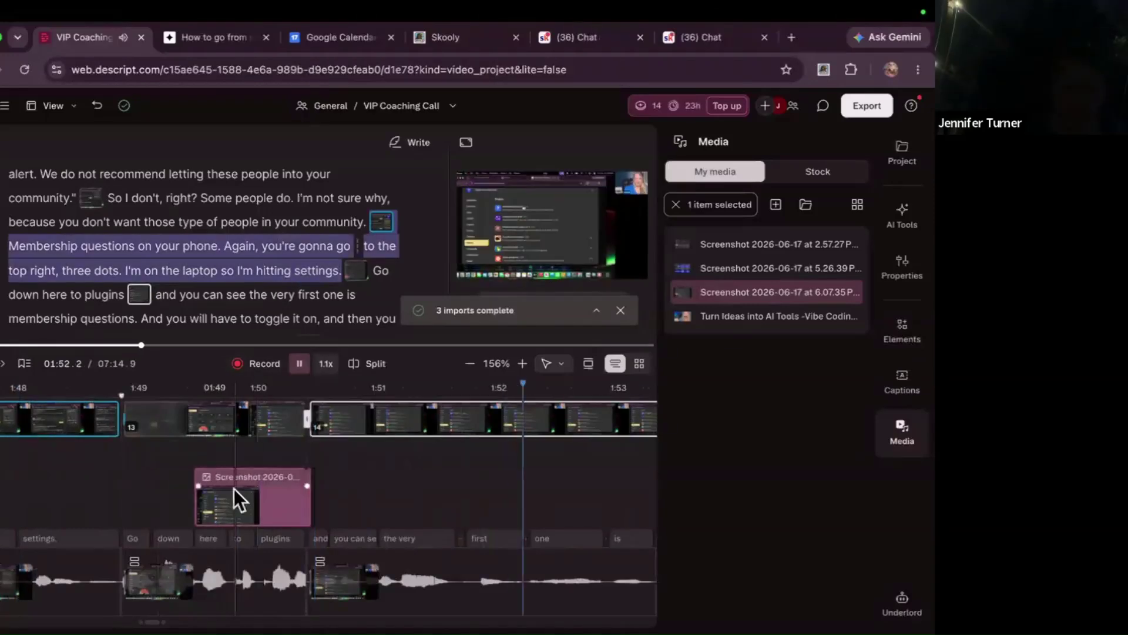
{"action": "left_click_drag", "start_coordinate": [200, 499], "coordinate": [139, 496]}
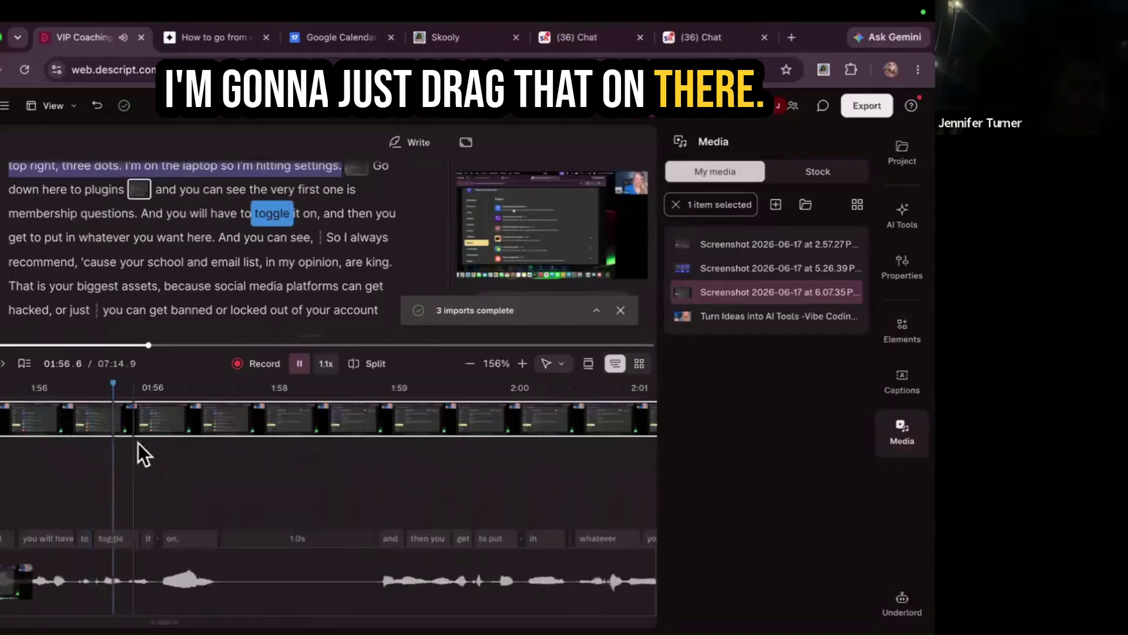
{"action": "scroll", "coordinate": [126, 420], "scroll_direction": "left", "scroll_amount": 3}
{"action": "left_click", "coordinate": [299, 364]}
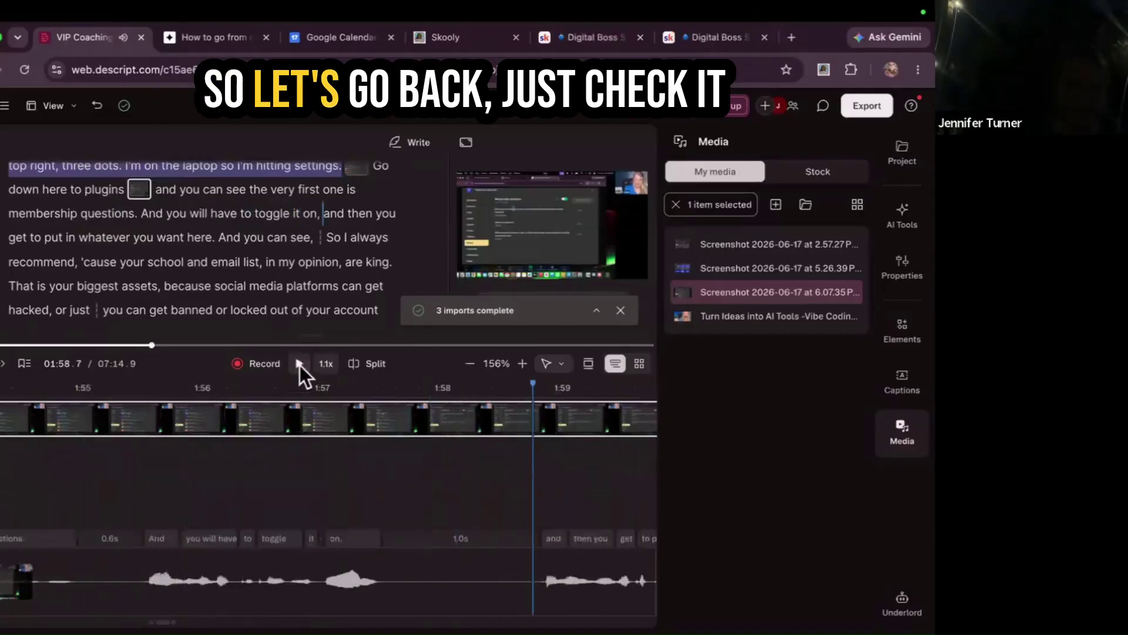
- Play back the passage from about 1:48 through the screenshot overlay to check the transition into "here to plugins"
{"action": "scroll", "coordinate": [97, 453], "scroll_direction": "left", "scroll_amount": 5}
{"action": "scroll", "coordinate": [97, 452], "scroll_direction": "left", "scroll_amount": 6}
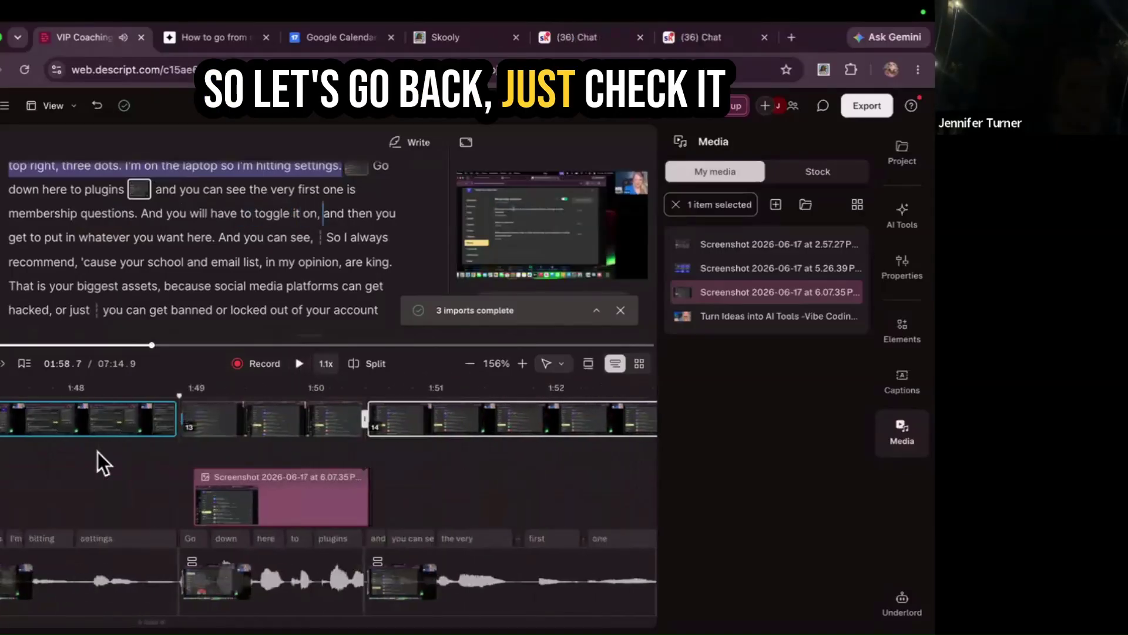
{"action": "left_click", "coordinate": [39, 421]}
{"action": "left_click", "coordinate": [295, 365]}
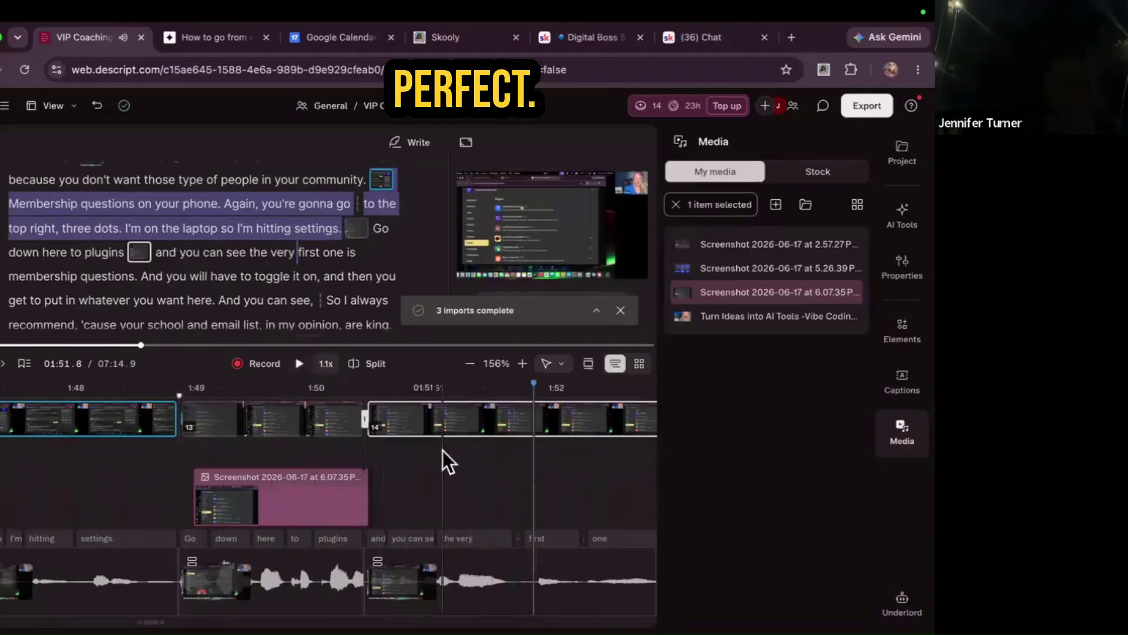
- Split the video at 1:54.9 and 1:55.5 and delete the pause between "membership questions." and "And you will have"
{"action": "scroll", "coordinate": [443, 452], "scroll_direction": "right", "scroll_amount": 3}
{"action": "scroll", "coordinate": [442, 452], "scroll_direction": "right", "scroll_amount": 1}
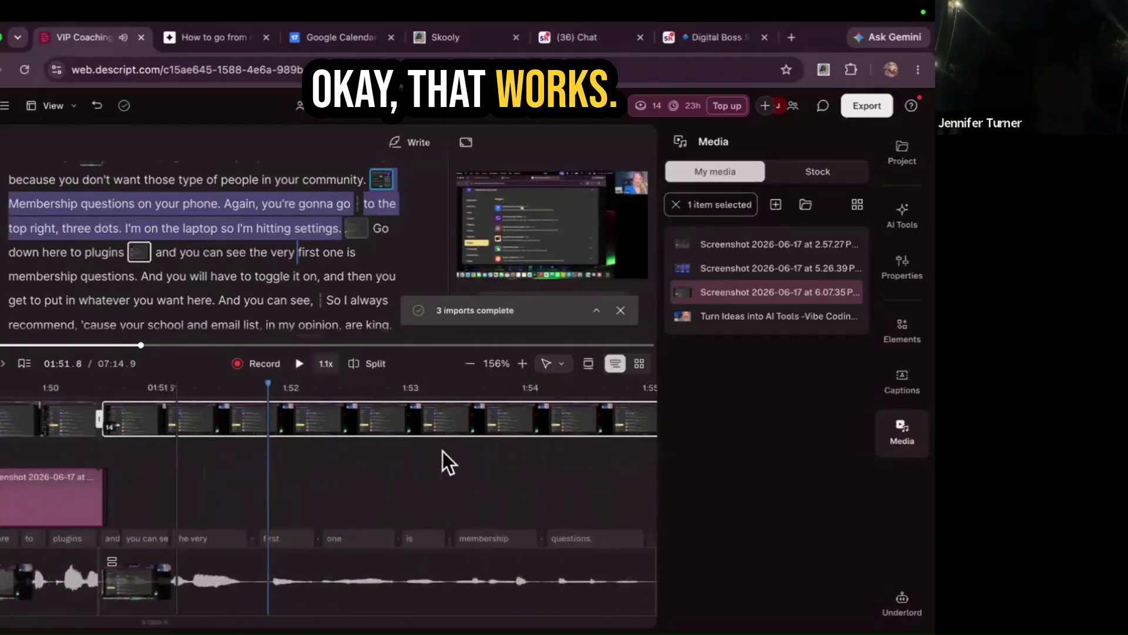
{"action": "scroll", "coordinate": [442, 451], "scroll_direction": "right", "scroll_amount": 7}
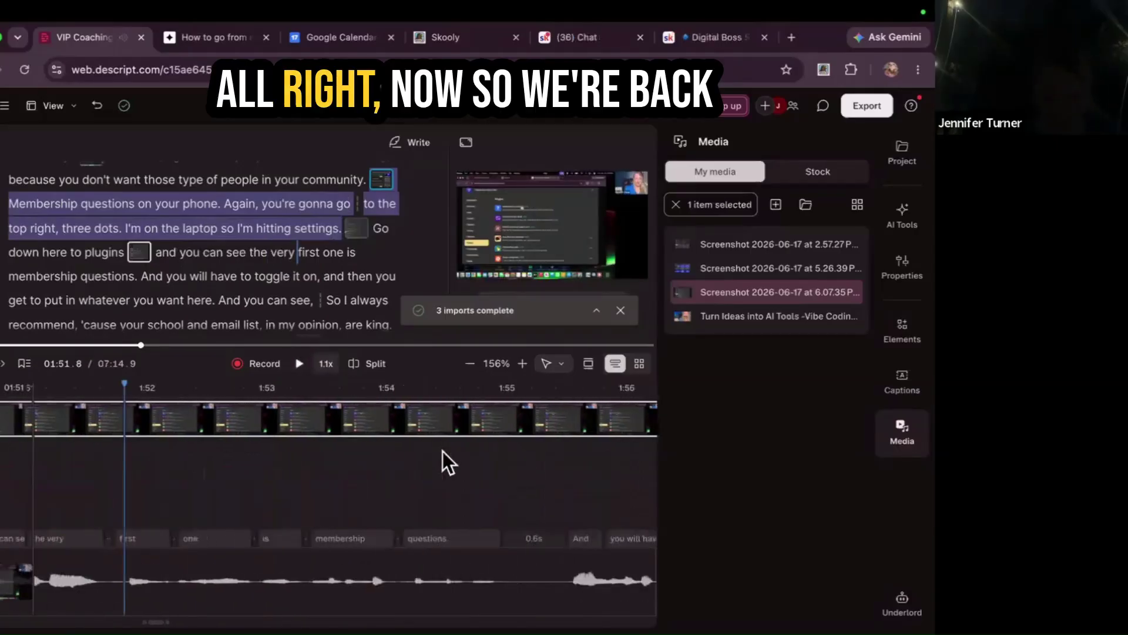
{"action": "left_click", "coordinate": [406, 467]}
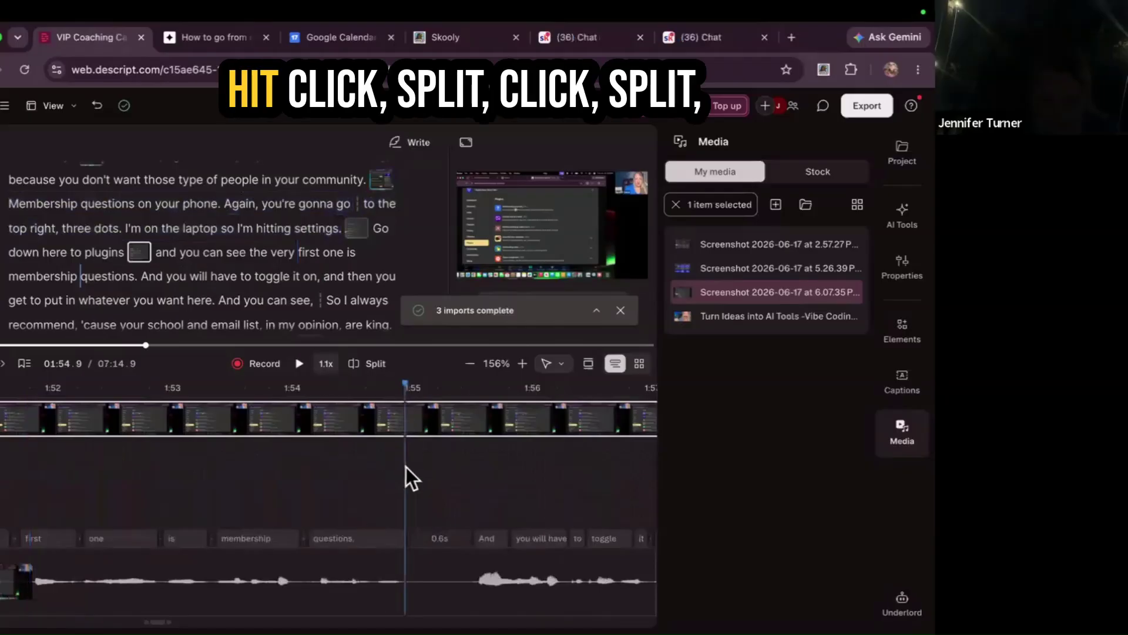
{"action": "left_click", "coordinate": [352, 366]}
{"action": "left_click", "coordinate": [469, 426]}
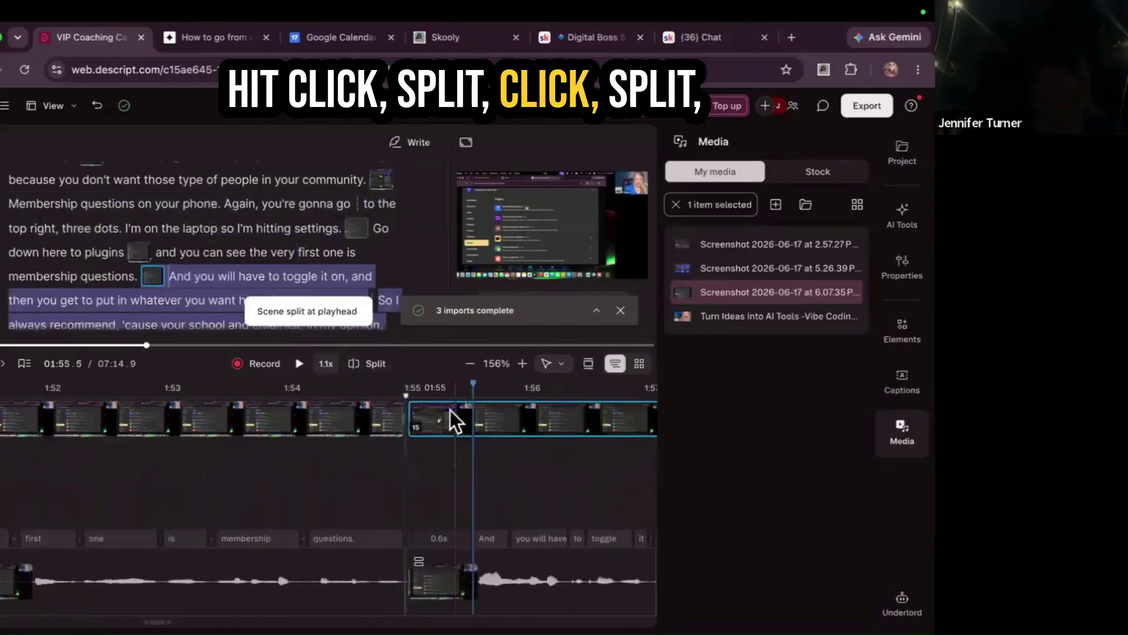
{"action": "left_click", "coordinate": [371, 364]}
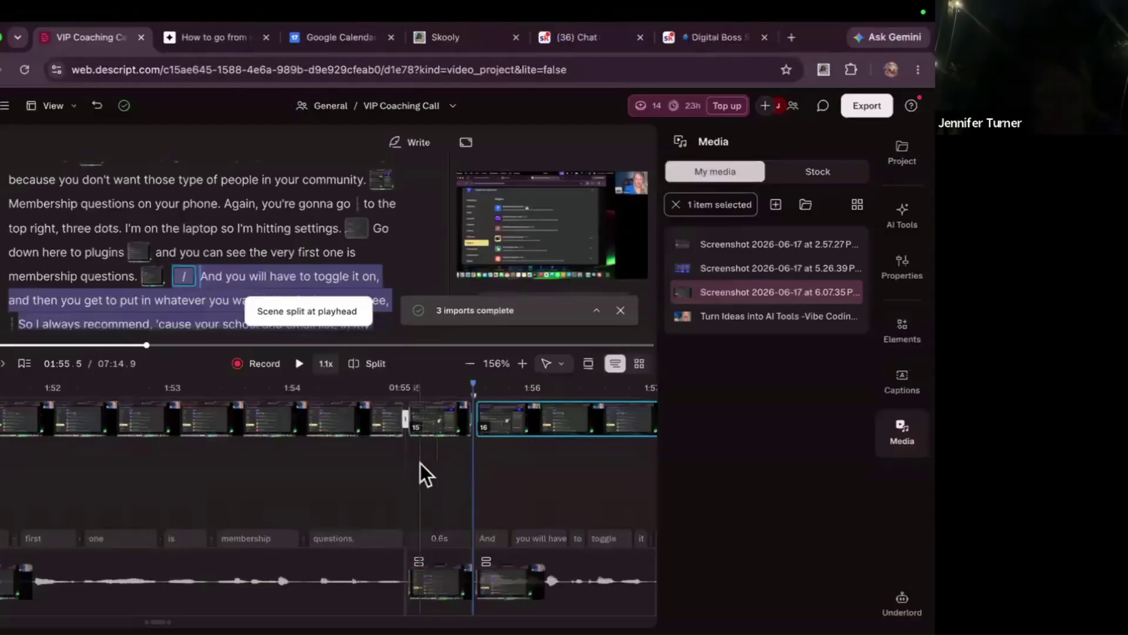
{"action": "left_click", "coordinate": [434, 415]}
- Split the video at 1:56.9 and 1:58.2 and delete the pause between "toggle it on," and "and then you get"
{"action": "scroll", "coordinate": [434, 416], "scroll_direction": "right", "scroll_amount": 3}
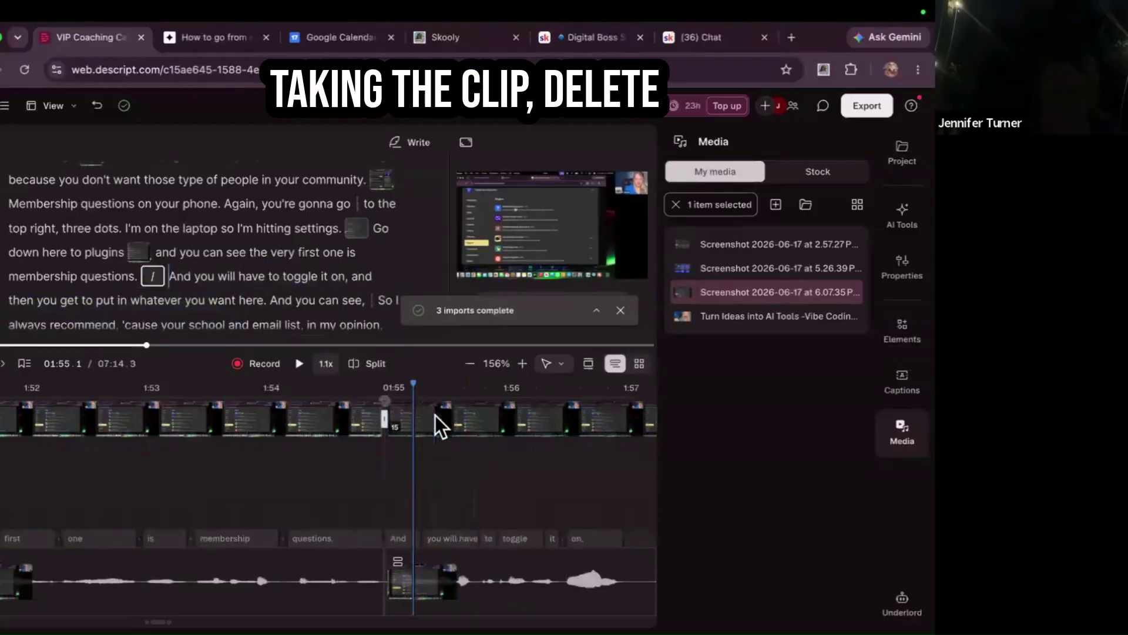
{"action": "left_click", "coordinate": [460, 426]}
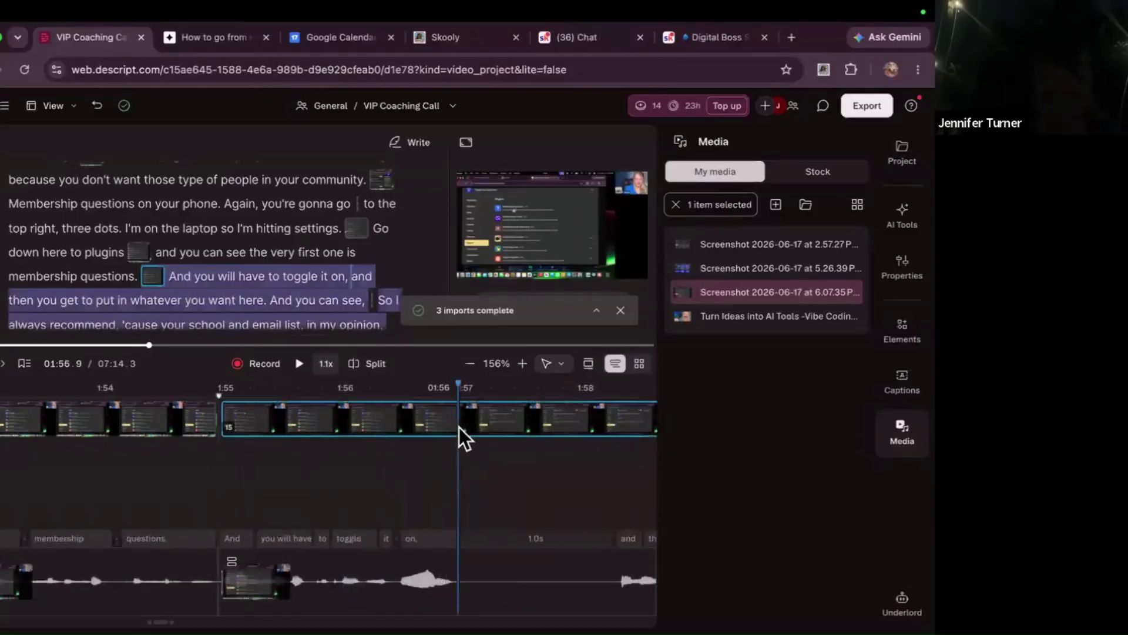
{"action": "left_click", "coordinate": [367, 365]}
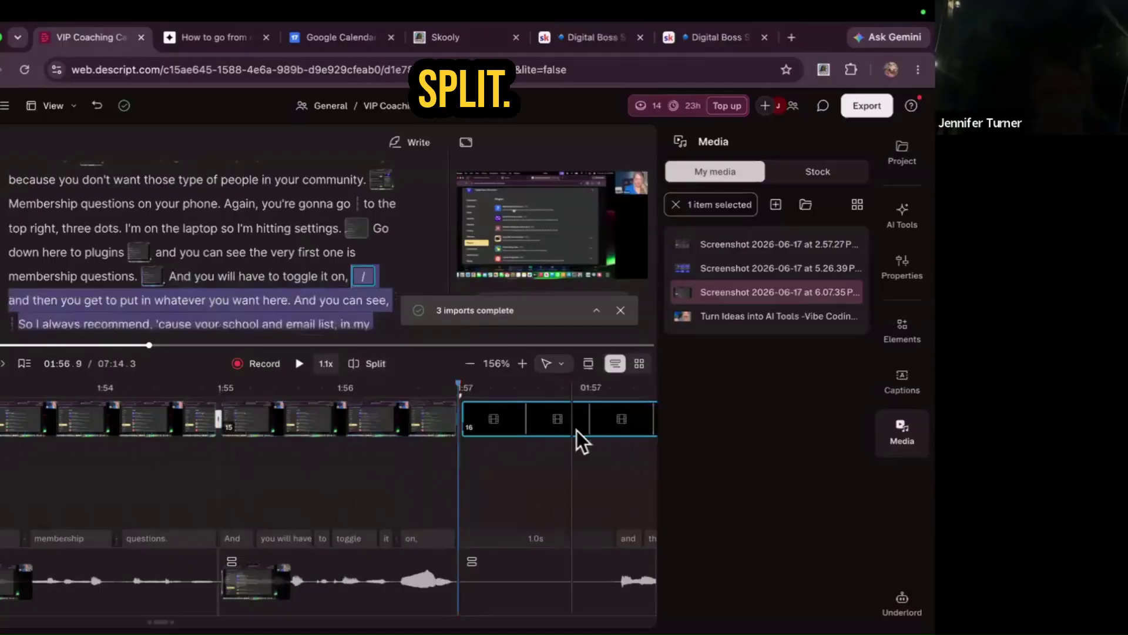
{"action": "left_click", "coordinate": [615, 435]}
{"action": "left_click", "coordinate": [366, 363]}
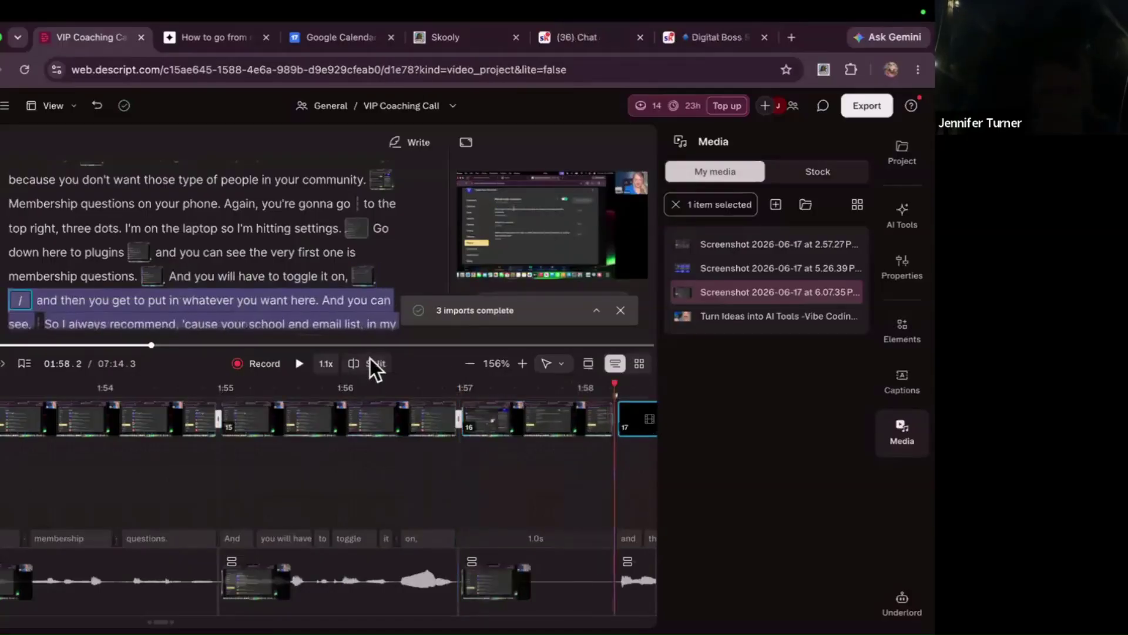
{"action": "left_click", "coordinate": [528, 538]}
{"action": "key", "text": "BackSpace"}
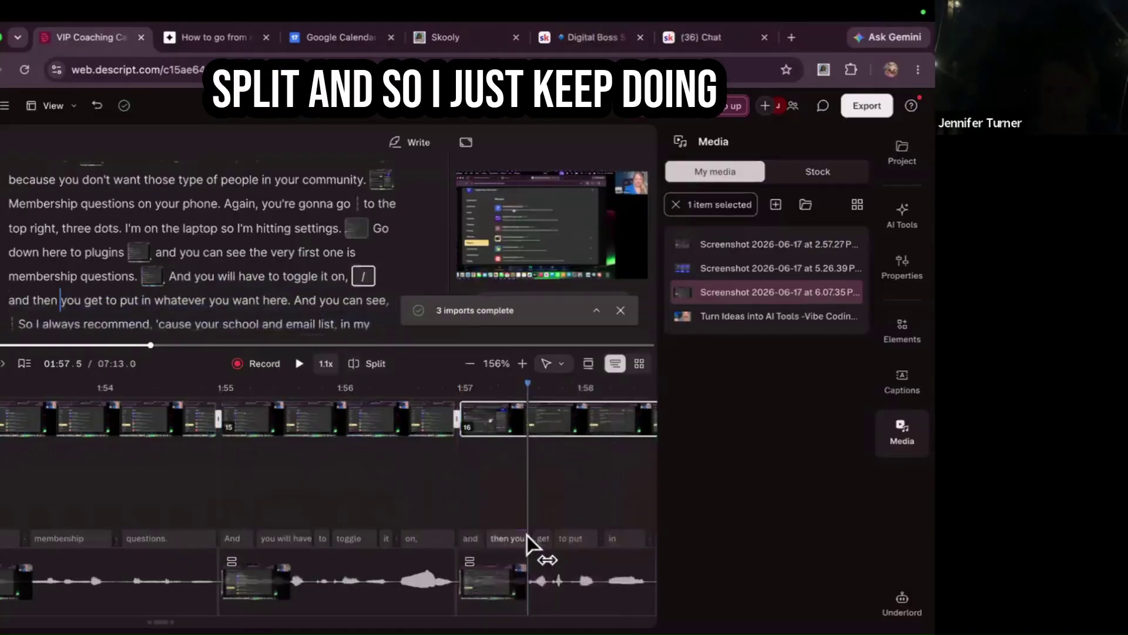
- Look along the timeline from about 1:58 to 2:32 for further word gaps to cut
{"action": "scroll", "coordinate": [527, 536], "scroll_direction": "right", "scroll_amount": 5}
{"action": "scroll", "coordinate": [527, 535], "scroll_direction": "right", "scroll_amount": 10}
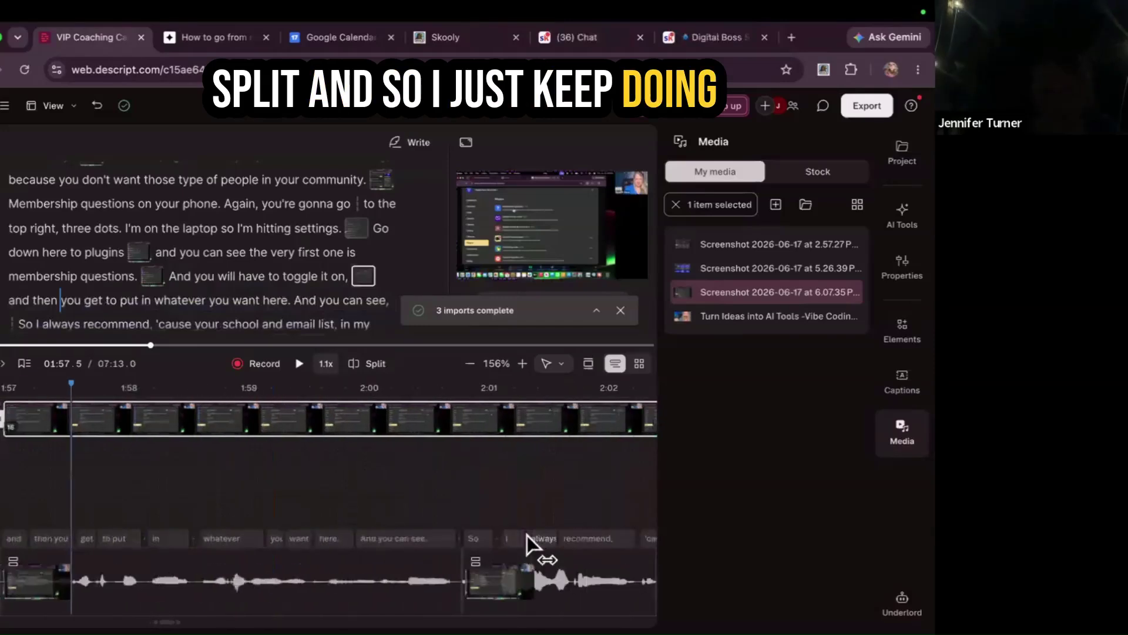
{"action": "scroll", "coordinate": [527, 536], "scroll_direction": "right", "scroll_amount": 20}
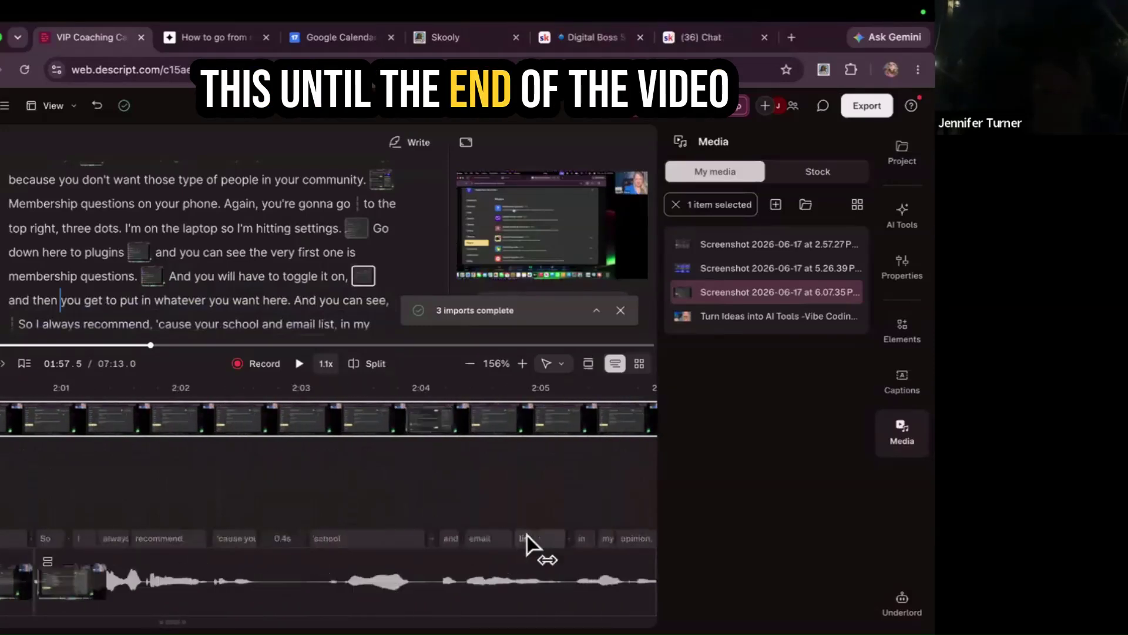
{"action": "scroll", "coordinate": [527, 535], "scroll_direction": "right", "scroll_amount": 5}
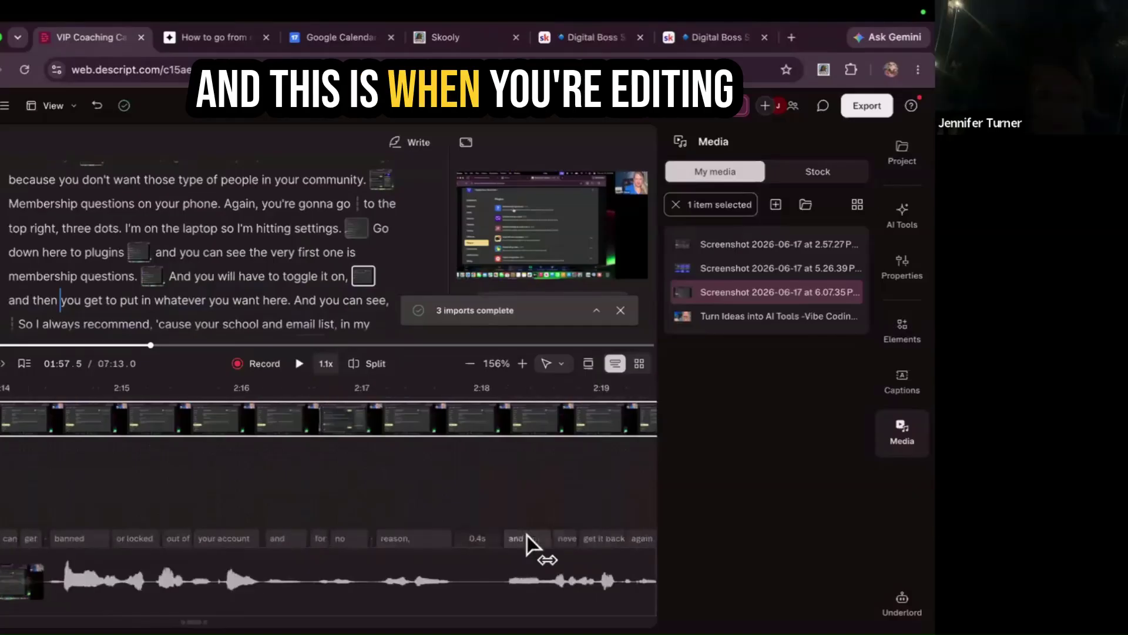
{"action": "scroll", "coordinate": [528, 535], "scroll_direction": "right", "scroll_amount": 6}
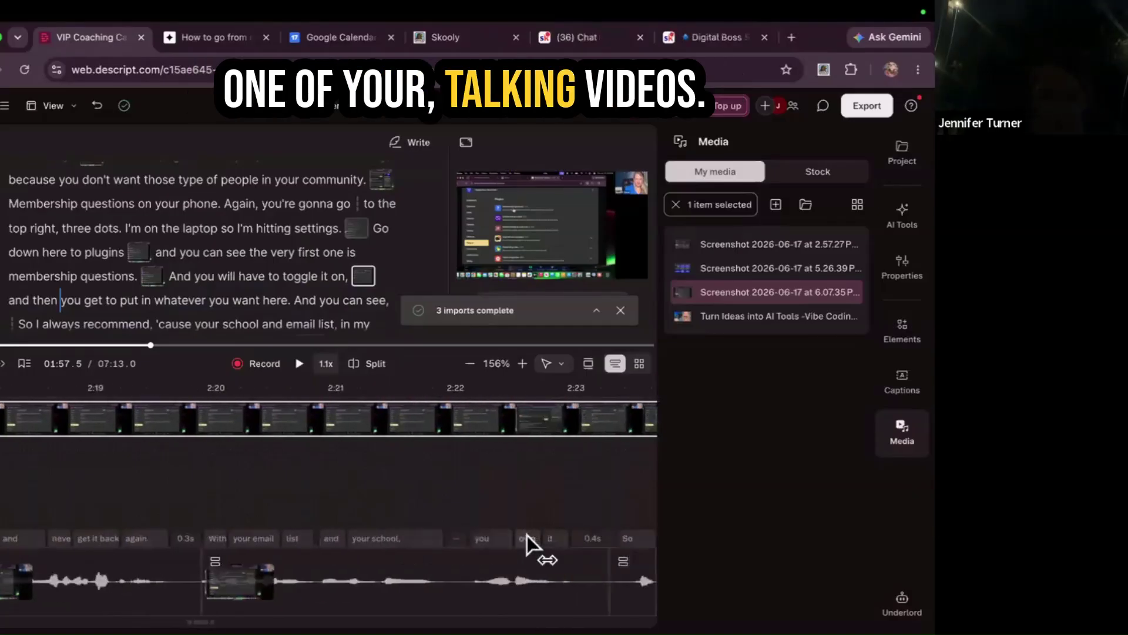
{"action": "scroll", "coordinate": [528, 535], "scroll_direction": "right", "scroll_amount": 5}
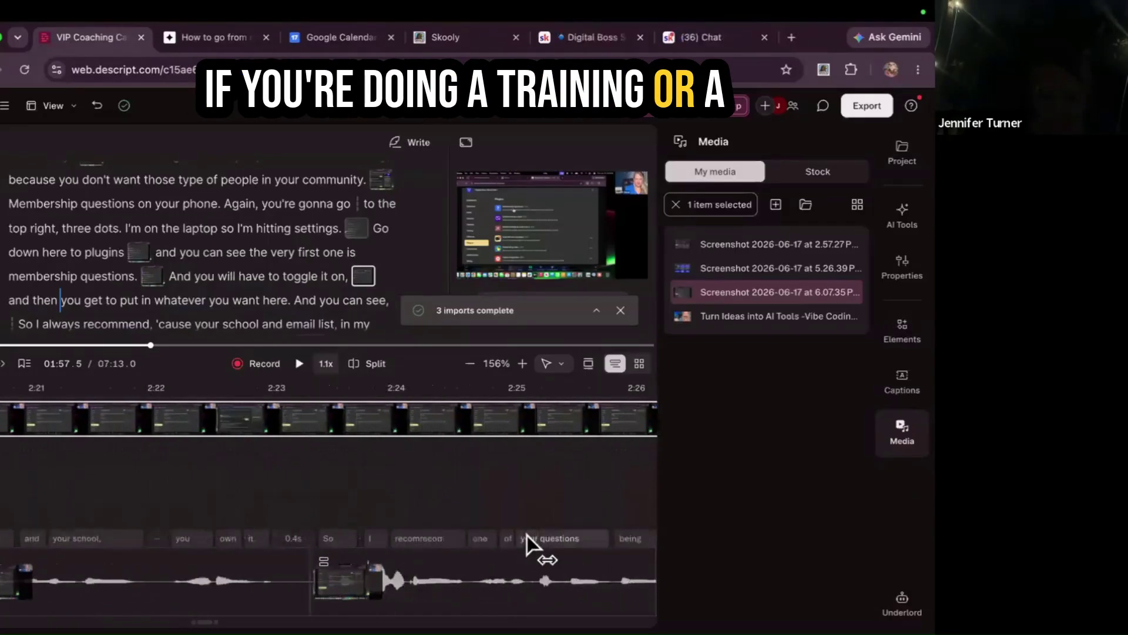
{"action": "scroll", "coordinate": [527, 536], "scroll_direction": "right", "scroll_amount": 2}
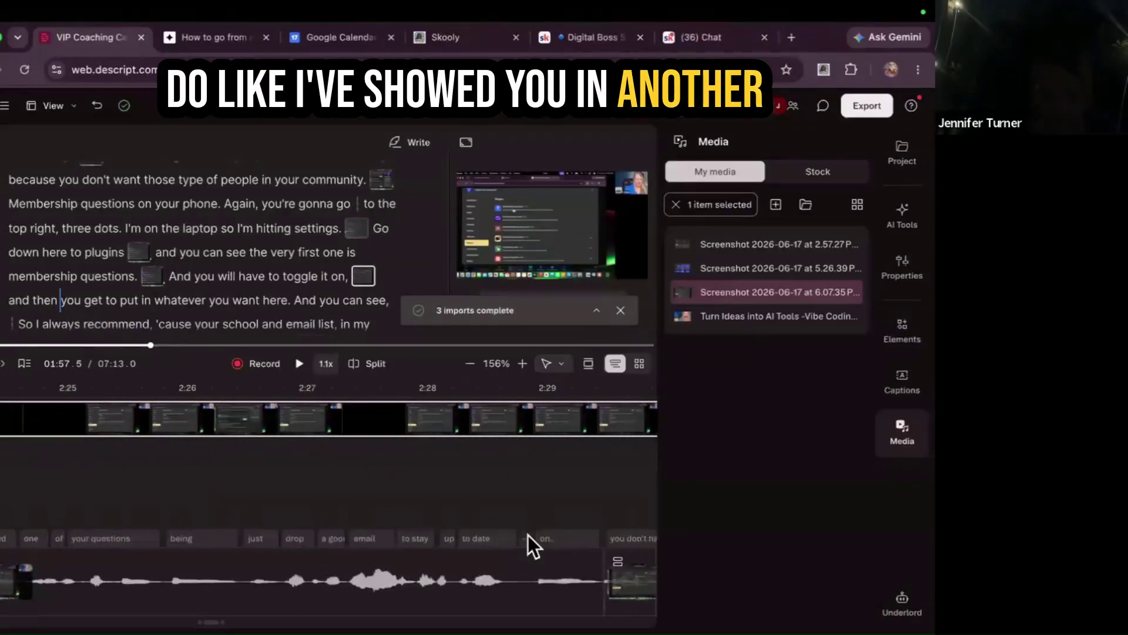
{"action": "scroll", "coordinate": [528, 536], "scroll_direction": "right", "scroll_amount": 2}
{"action": "scroll", "coordinate": [504, 544], "scroll_direction": "right", "scroll_amount": 3}
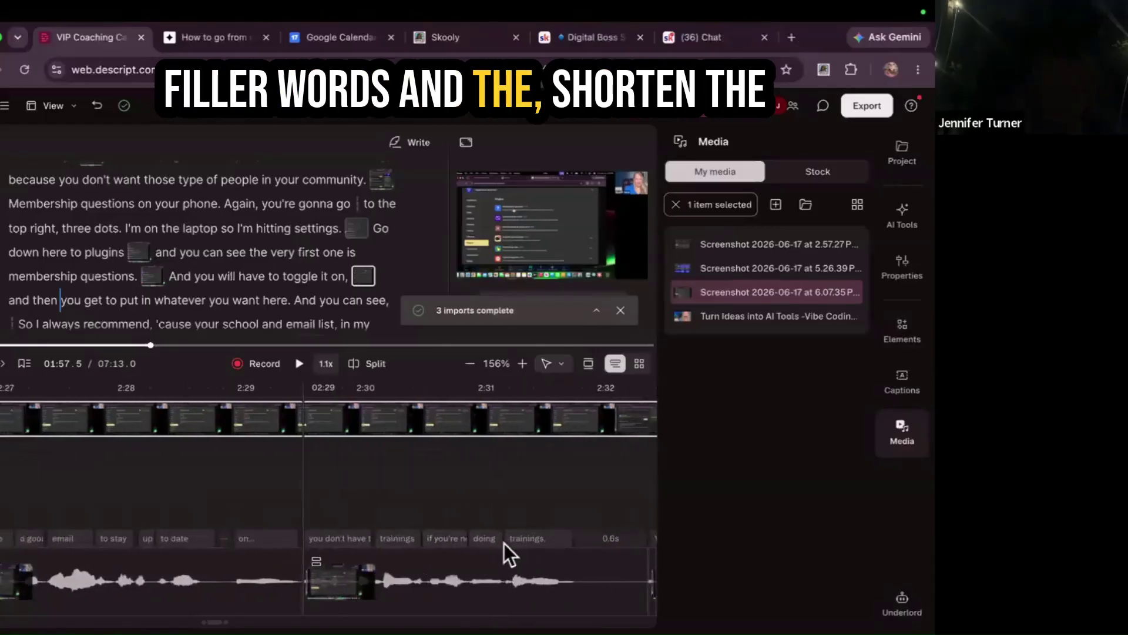
{"action": "scroll", "coordinate": [525, 545], "scroll_direction": "right", "scroll_amount": 2}
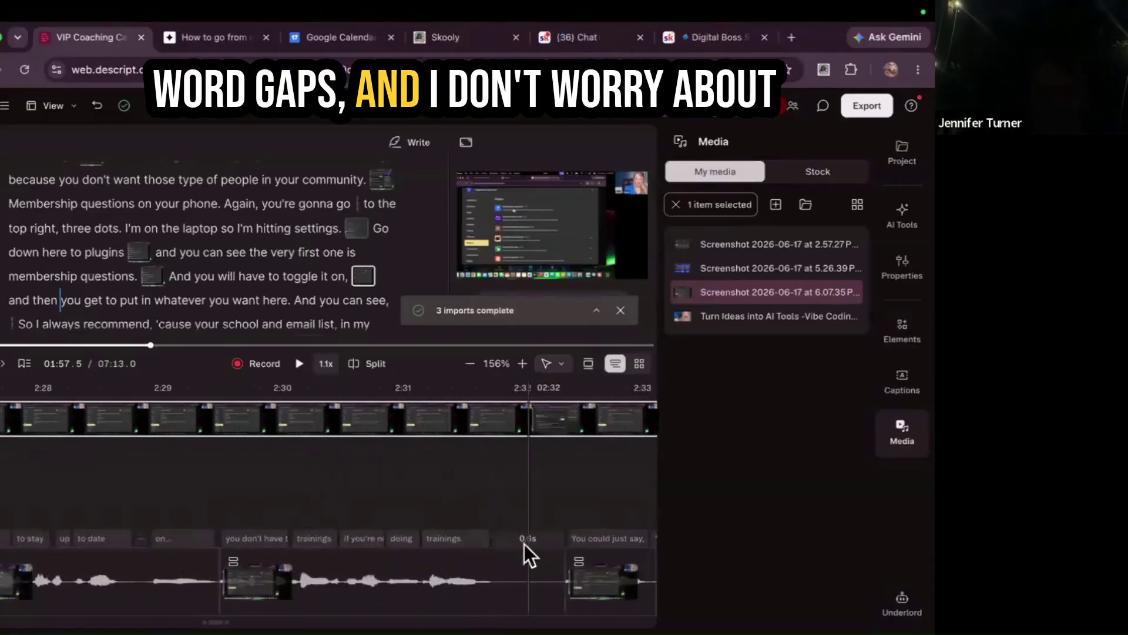
- Split the video at 2:31.7 and 2:32.3 and delete the pause between "doing trainings." and "You could just say"
{"action": "left_click", "coordinate": [494, 537]}
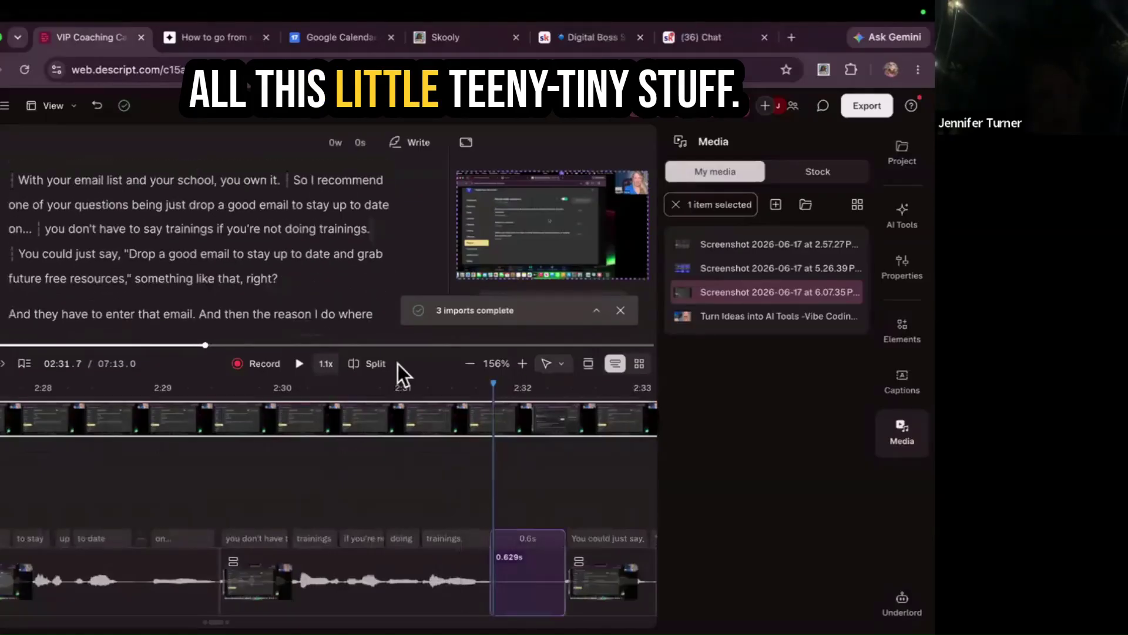
{"action": "left_click", "coordinate": [567, 464]}
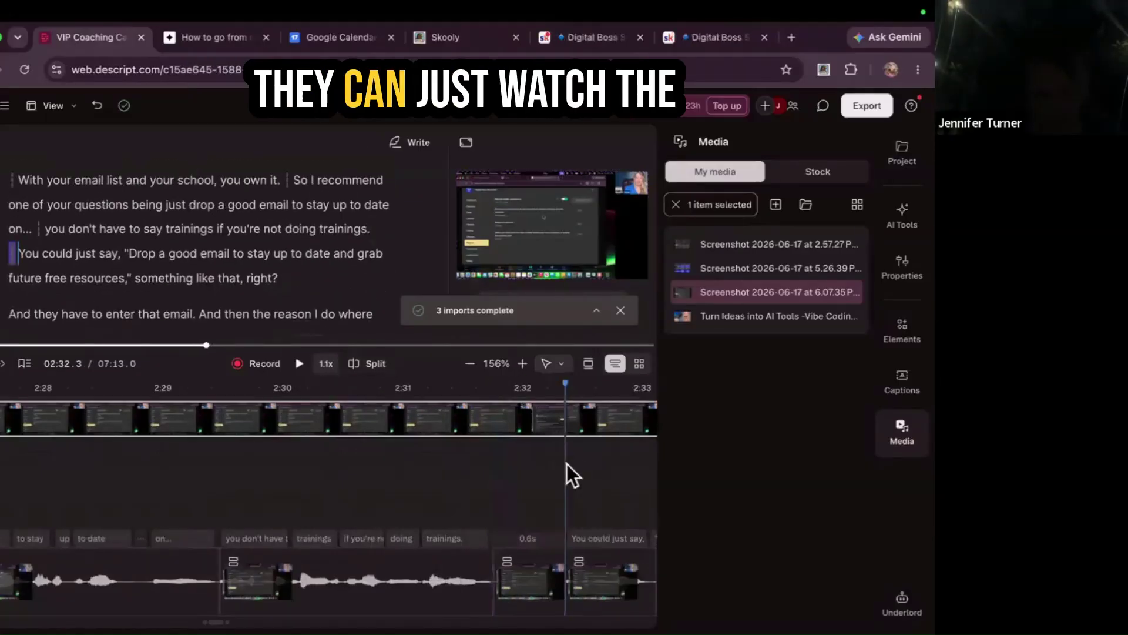
{"action": "left_click", "coordinate": [380, 362]}
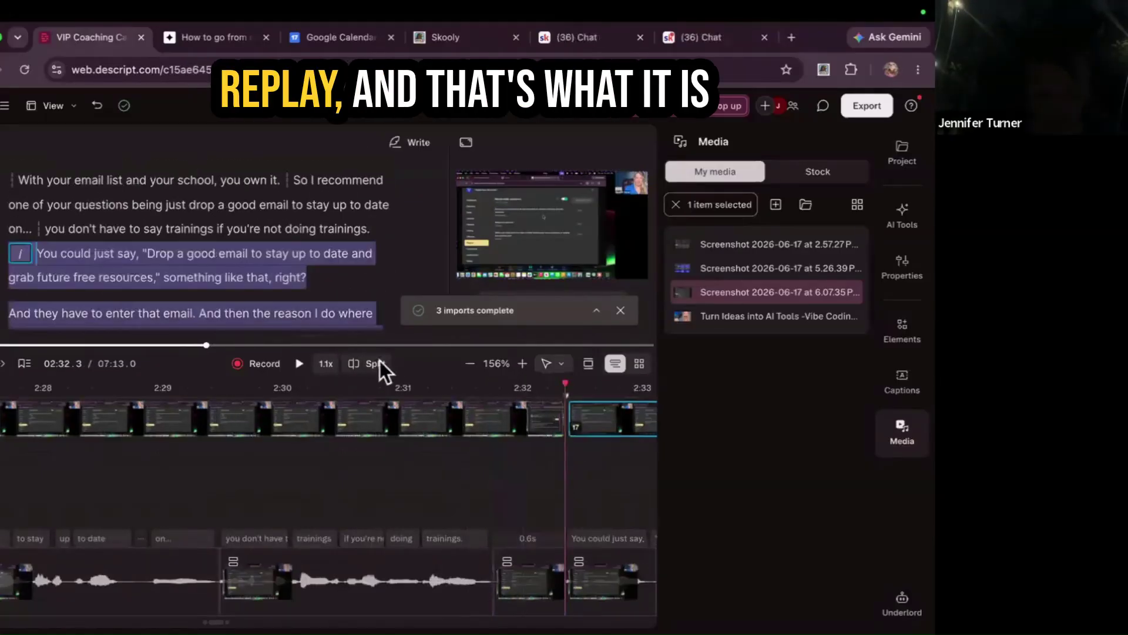
{"action": "left_click", "coordinate": [494, 417]}
{"action": "left_click", "coordinate": [355, 362]}
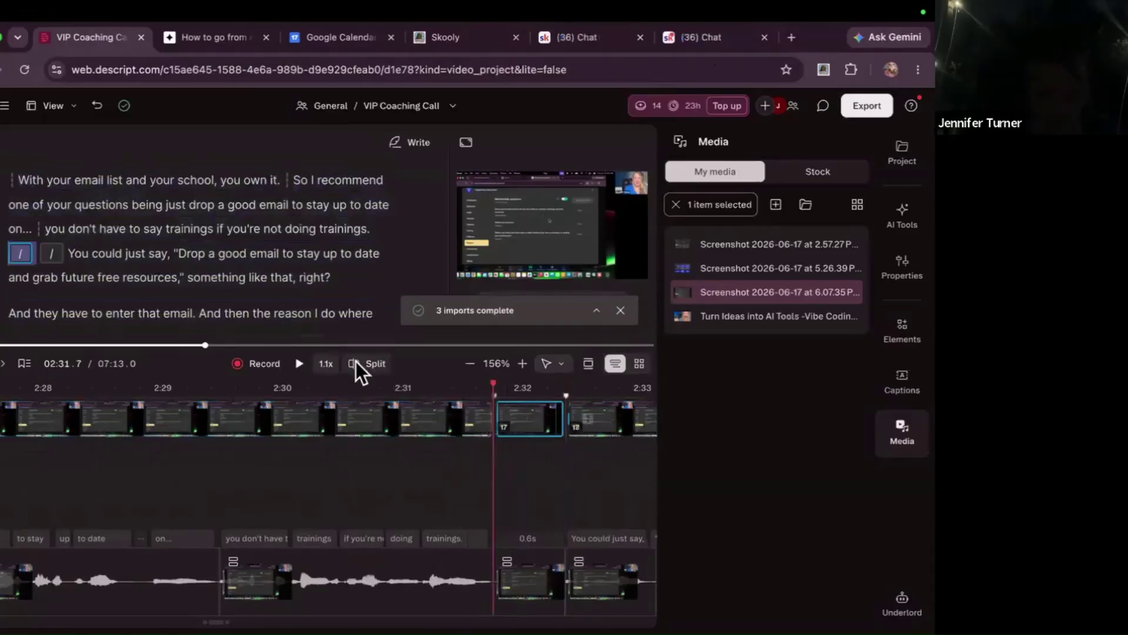
{"action": "key", "text": "Delete"}
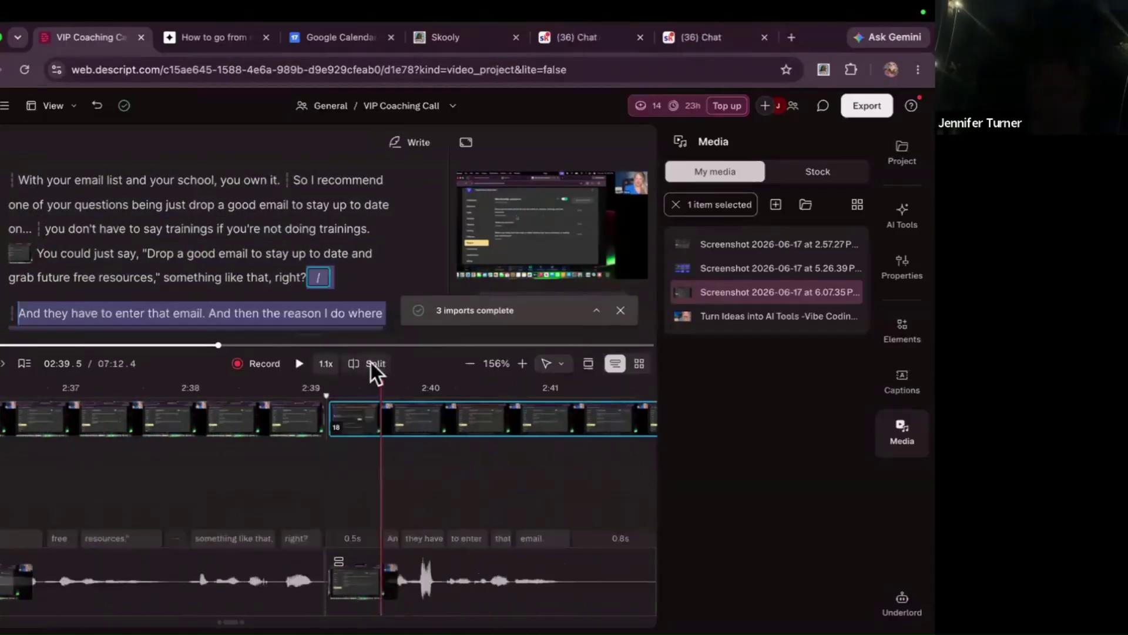
- Split the video at 2:39.5 and delete the short pause between "something like that, right?" and "And they have to enter"
{"action": "left_click", "coordinate": [376, 363]}
{"action": "left_click", "coordinate": [350, 419]}
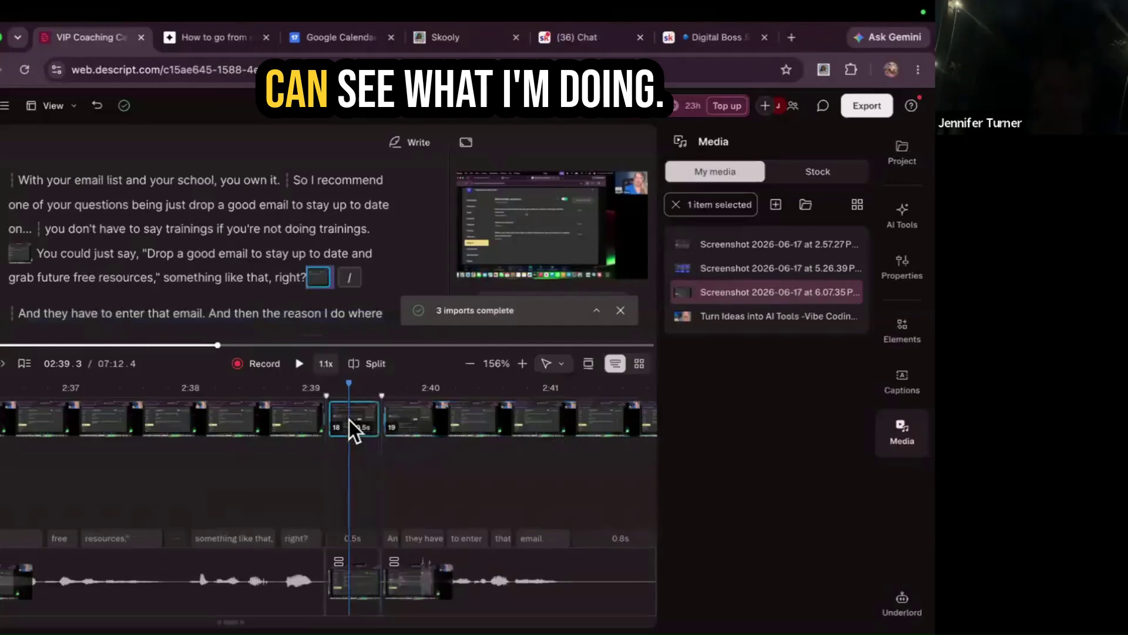
{"action": "key", "text": "Delete"}
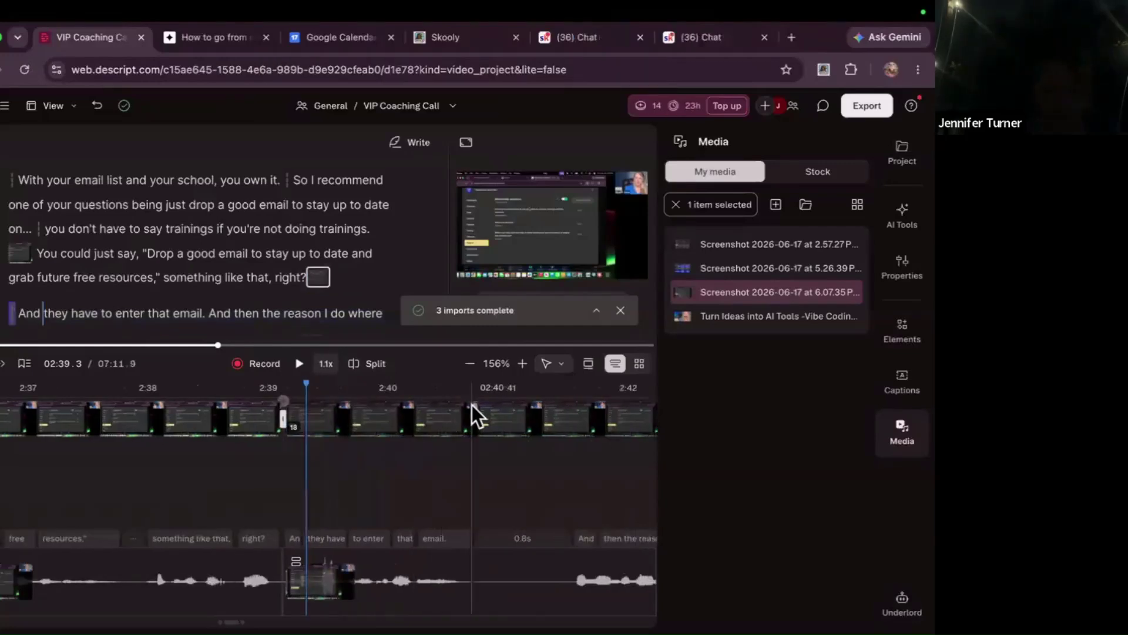
- Split the video at 2:40.7 and 2:41.5 and delete the pause between "enter that email." and "And then the reason"
{"action": "left_click", "coordinate": [474, 406]}
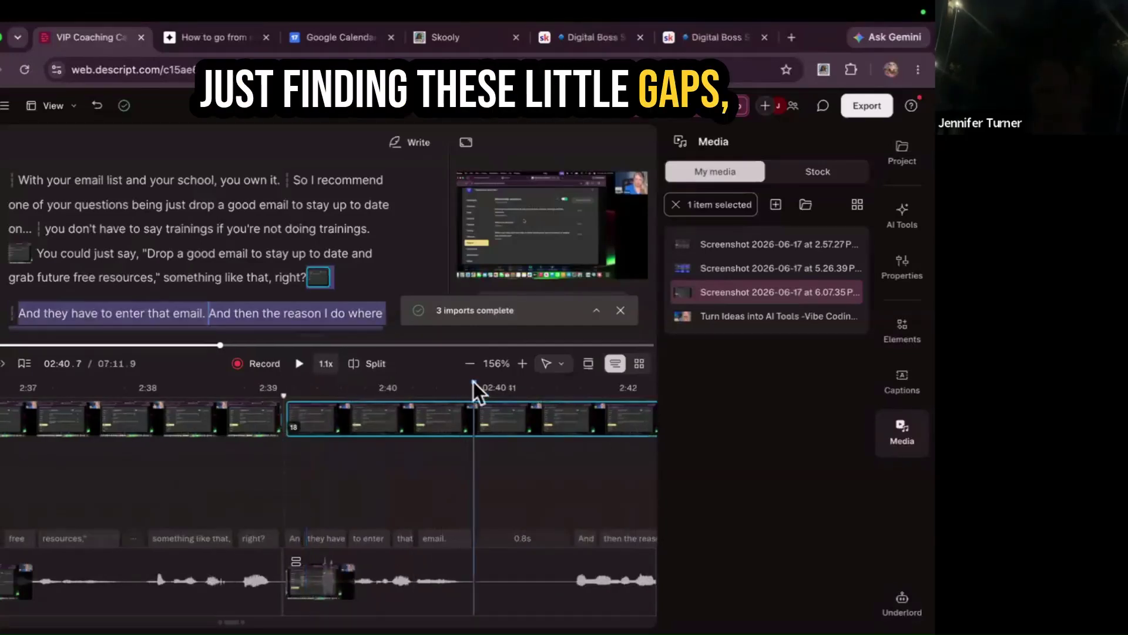
{"action": "left_click", "coordinate": [368, 363]}
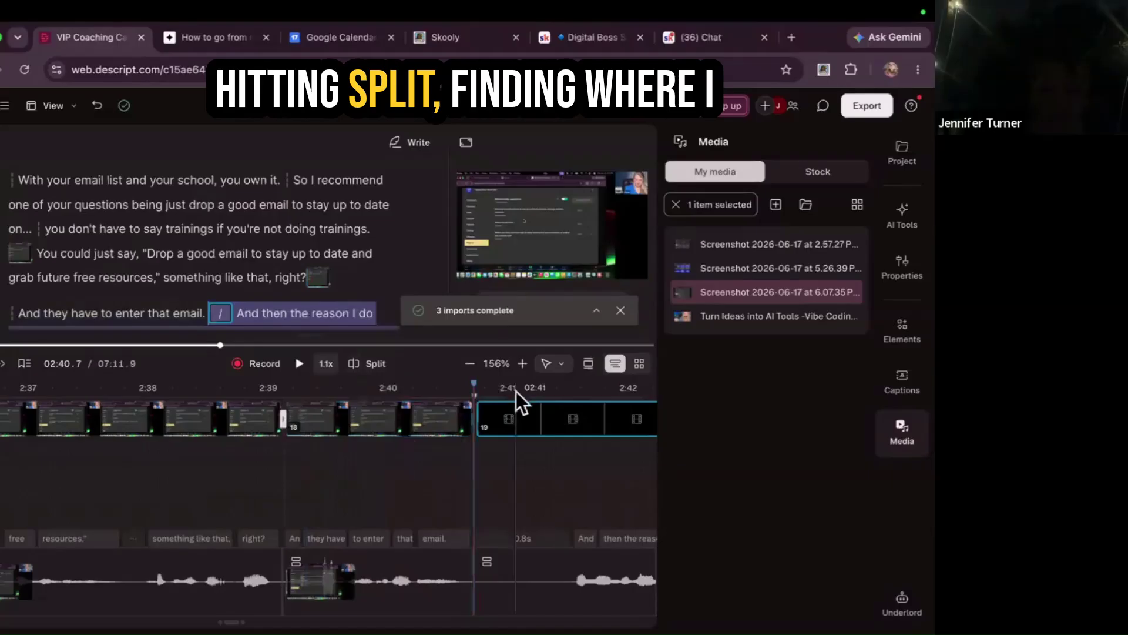
{"action": "left_click", "coordinate": [570, 398]}
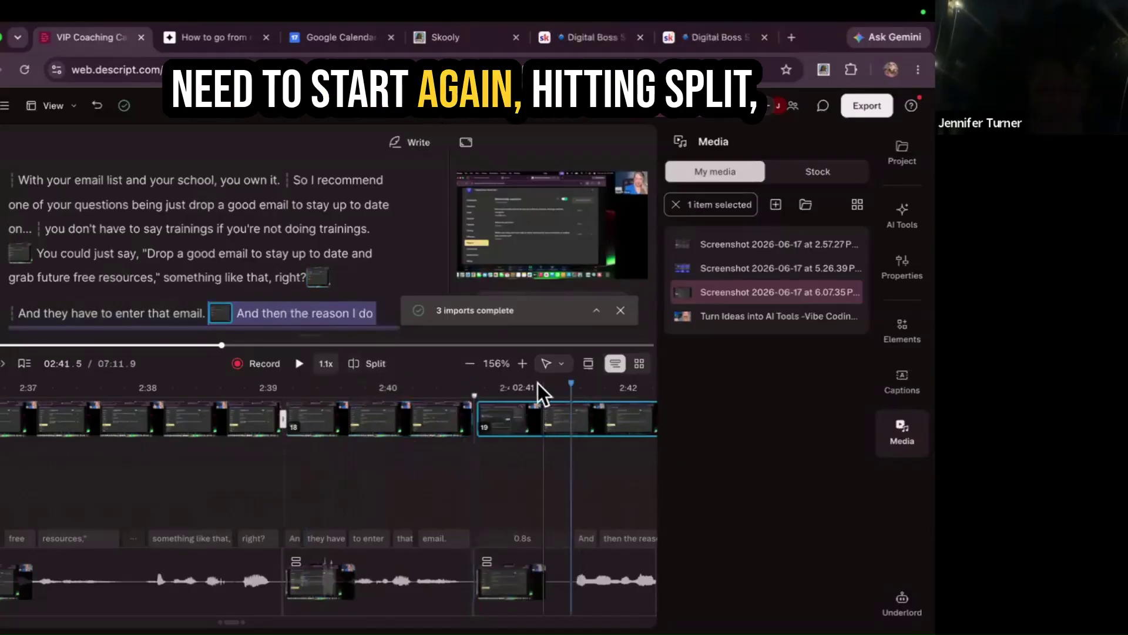
{"action": "left_click", "coordinate": [368, 364]}
{"action": "left_click", "coordinate": [516, 423]}
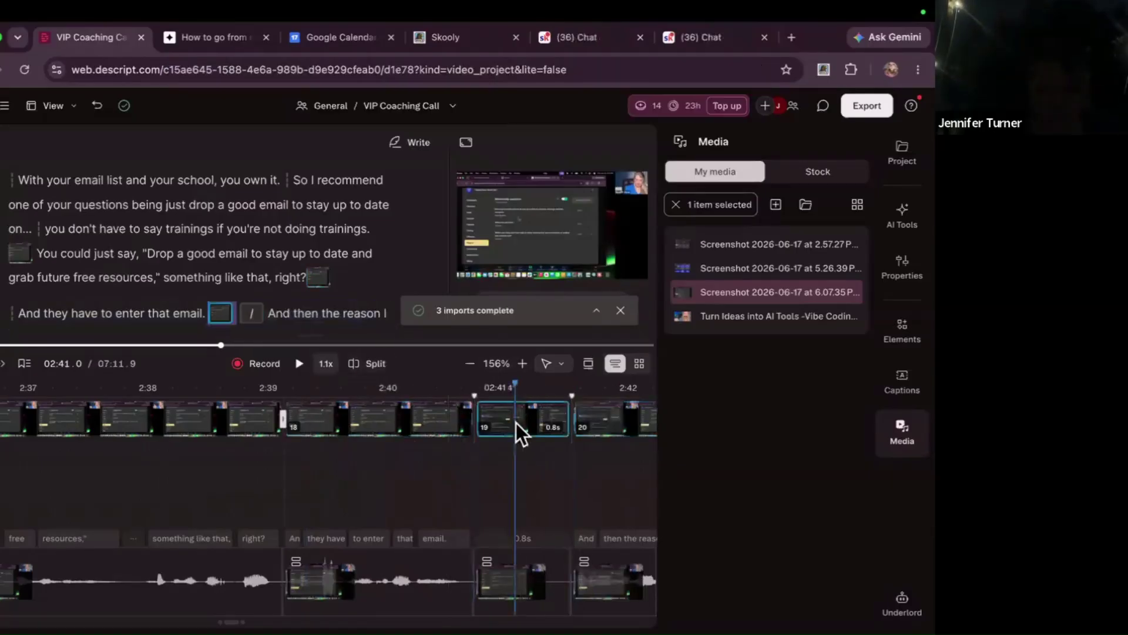
{"action": "key", "text": "Delete"}
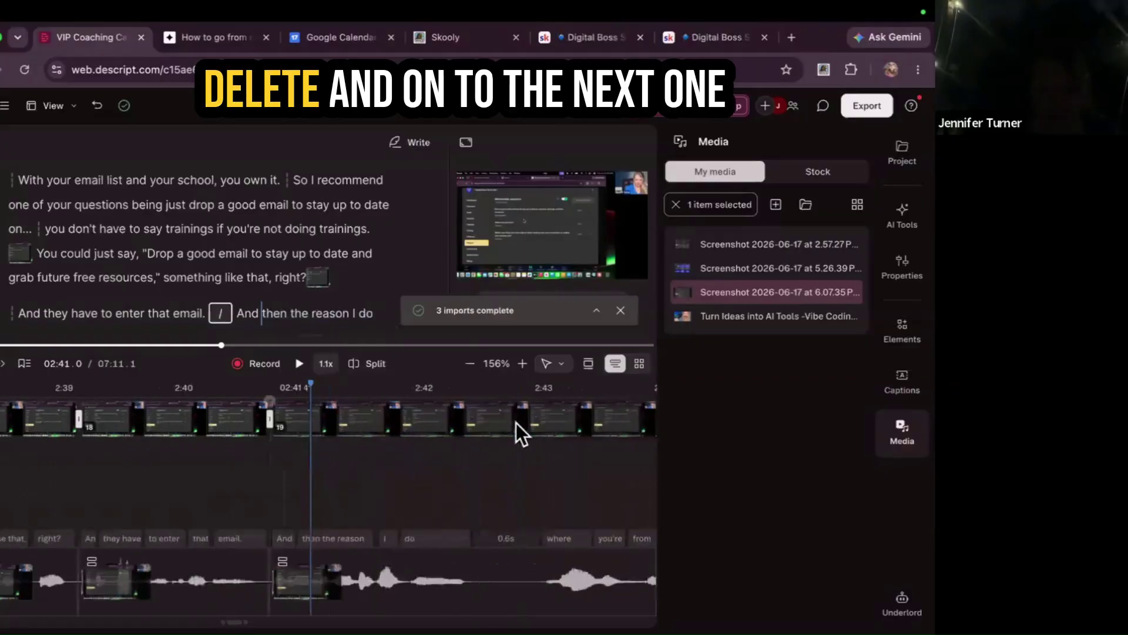
- Cut out the pause starting at 2:42.4, between "the reason I do" and "where you're from"
{"action": "left_click", "coordinate": [456, 449]}
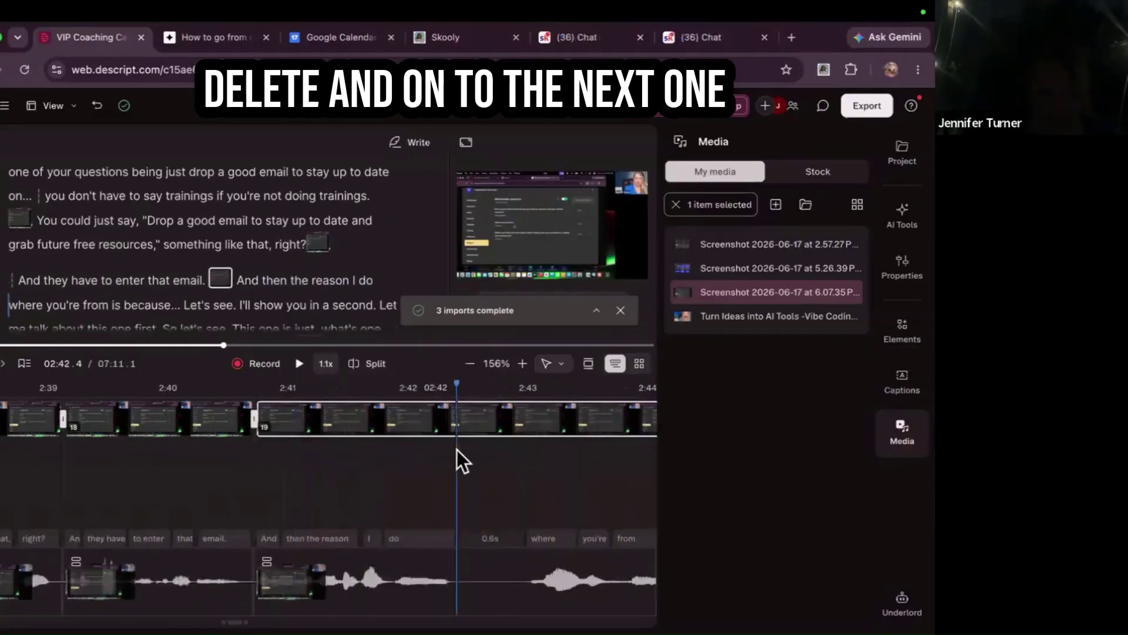
{"action": "left_click", "coordinate": [375, 364]}
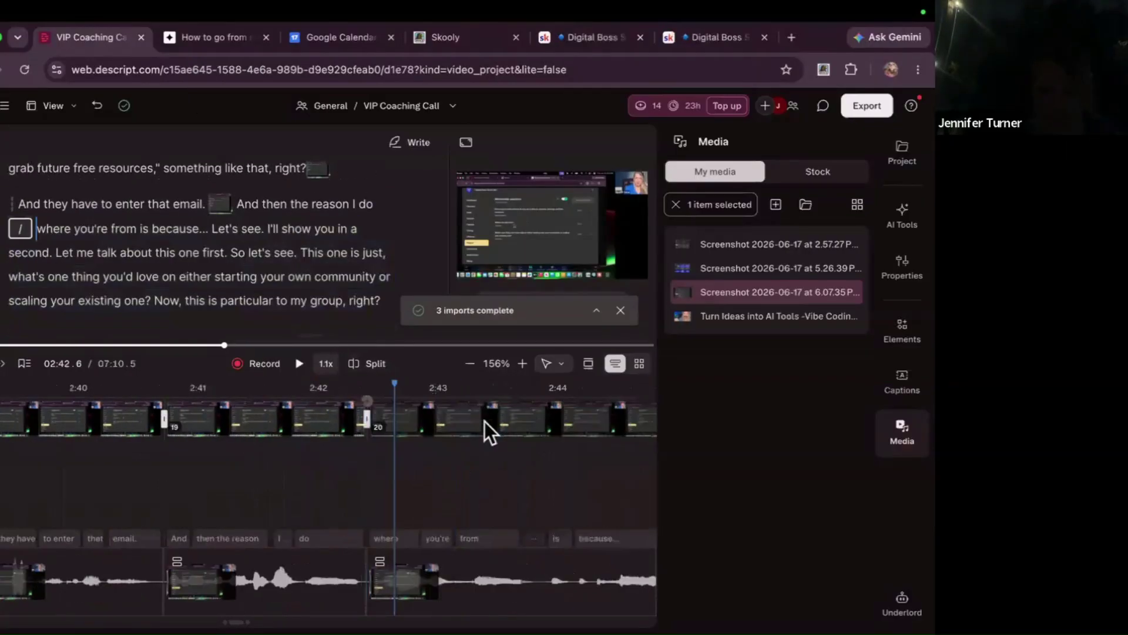
{"action": "scroll", "coordinate": [484, 421], "scroll_direction": "right", "scroll_amount": 10}
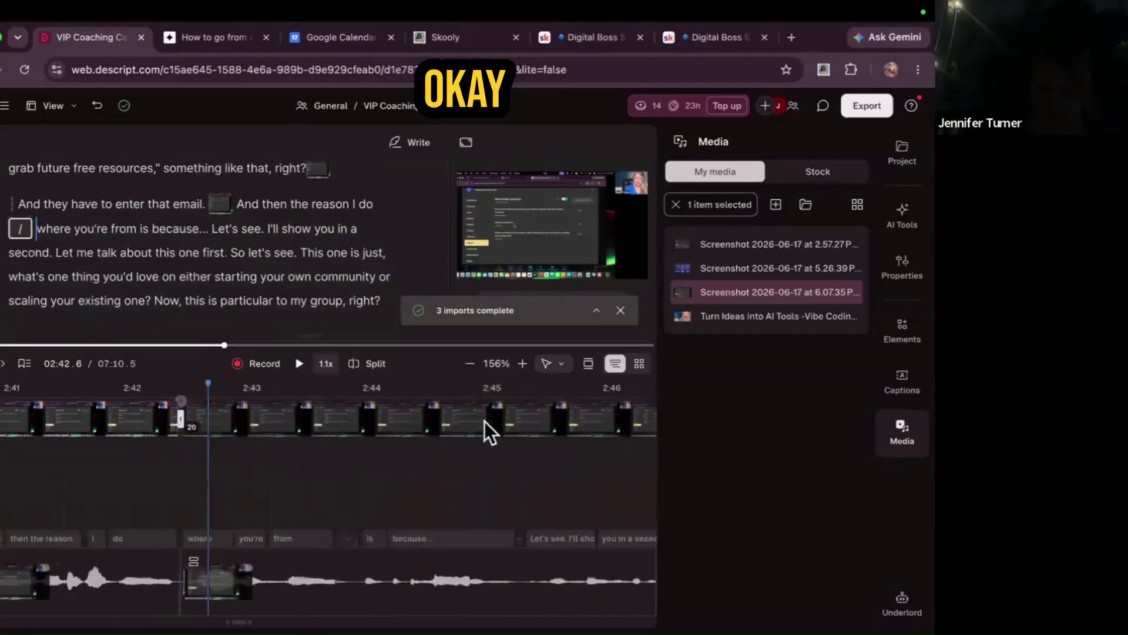
- Split the video at 2:47.7 and 2:48.2 and delete the pause between "this one first." and "So let's see."
{"action": "left_click", "coordinate": [269, 451]}
{"action": "left_click", "coordinate": [375, 364]}
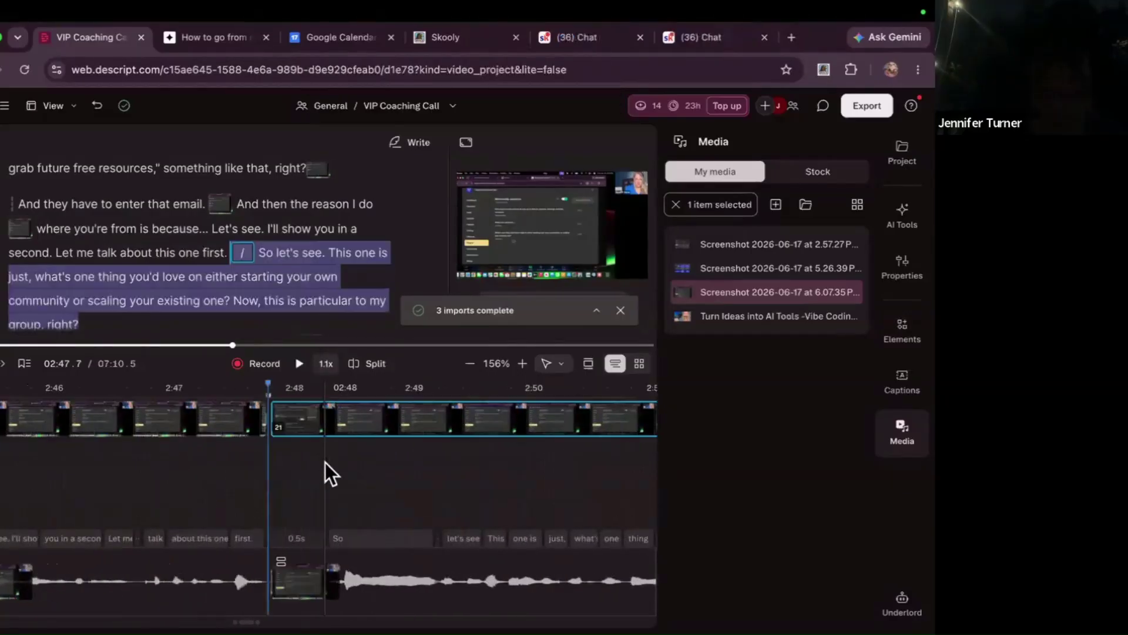
{"action": "left_click", "coordinate": [326, 462]}
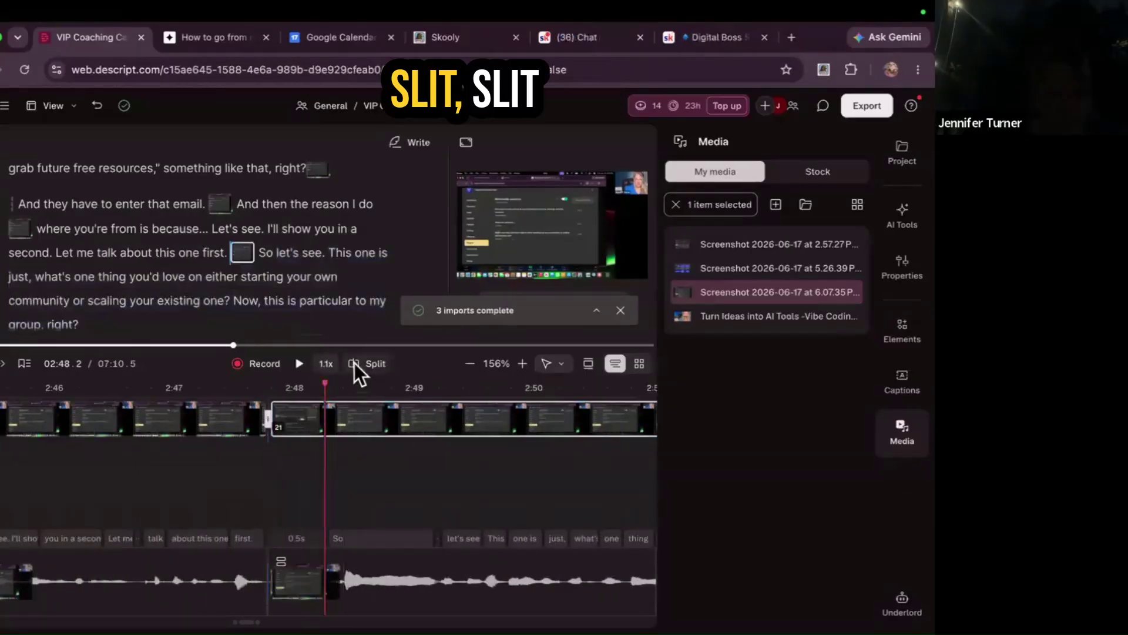
{"action": "left_click", "coordinate": [371, 365]}
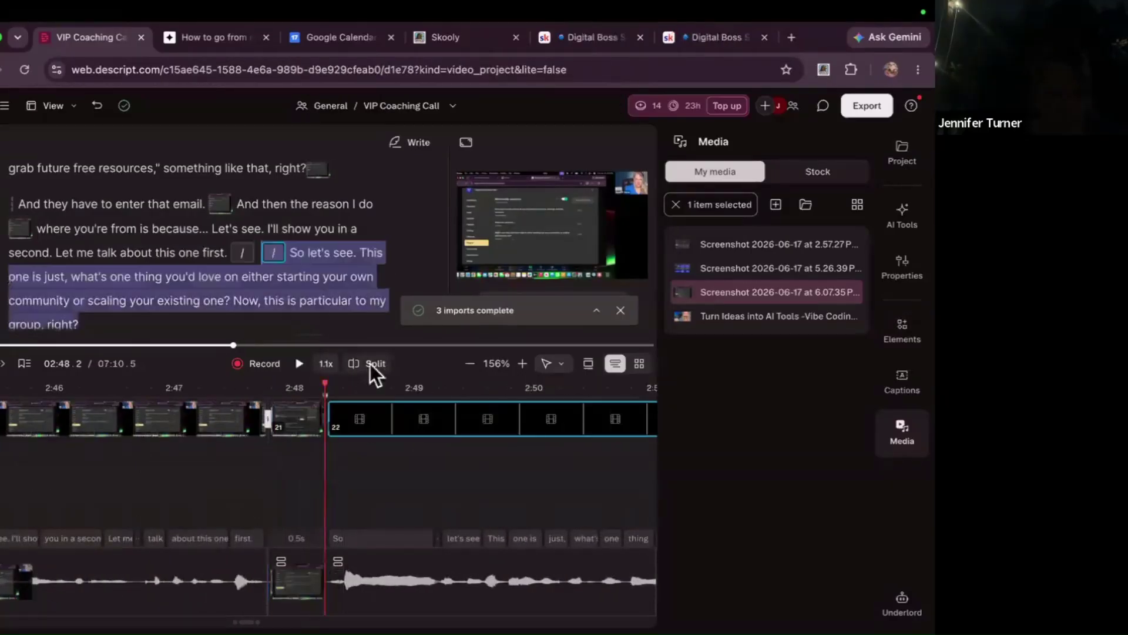
{"action": "left_click", "coordinate": [303, 427]}
{"action": "key", "text": "Delete"}
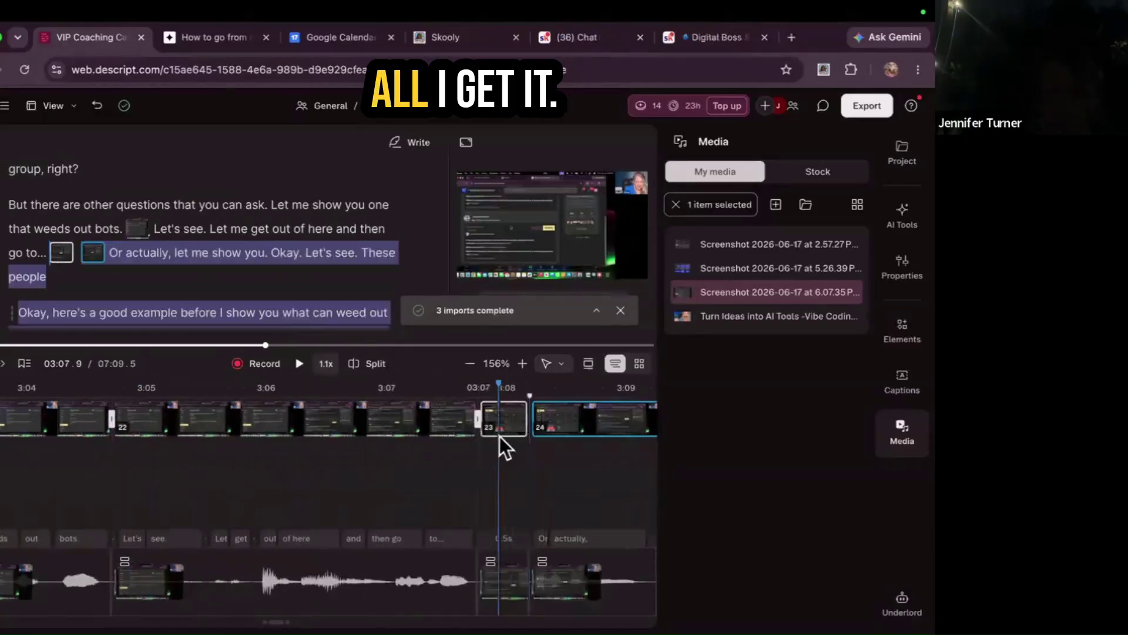
- Delete the pause after "then go to...", split at 3:16.5 and remove the passage from "Or actually, let me show you" through "Okay,"
{"action": "key", "text": "Delete"}
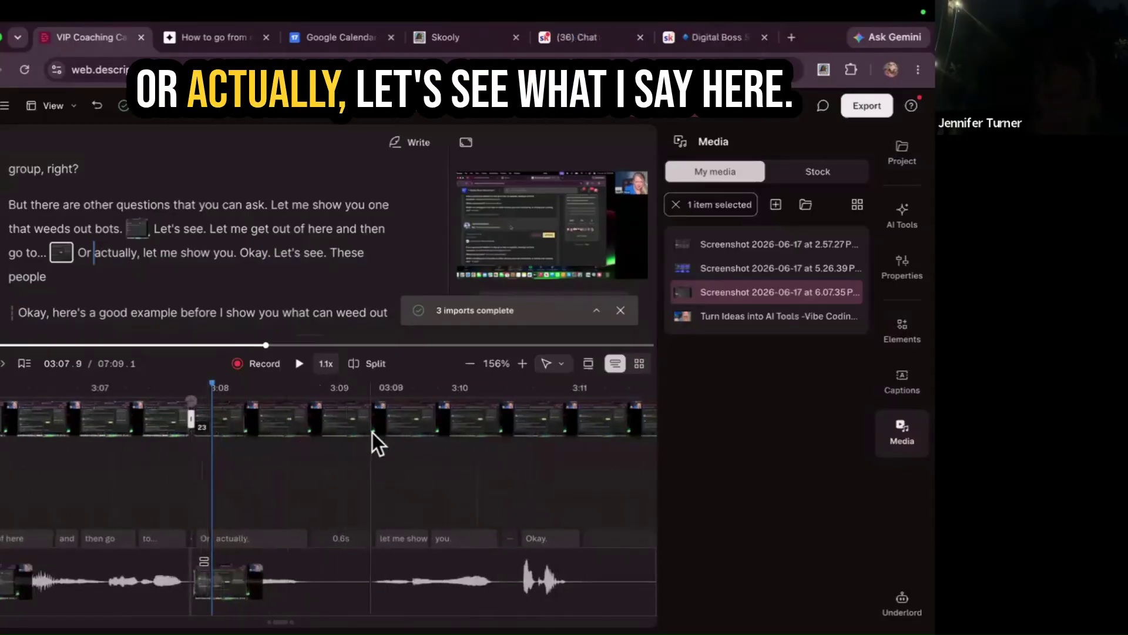
{"action": "scroll", "coordinate": [372, 433], "scroll_direction": "right", "scroll_amount": 6}
{"action": "scroll", "coordinate": [372, 433], "scroll_direction": "right", "scroll_amount": 4}
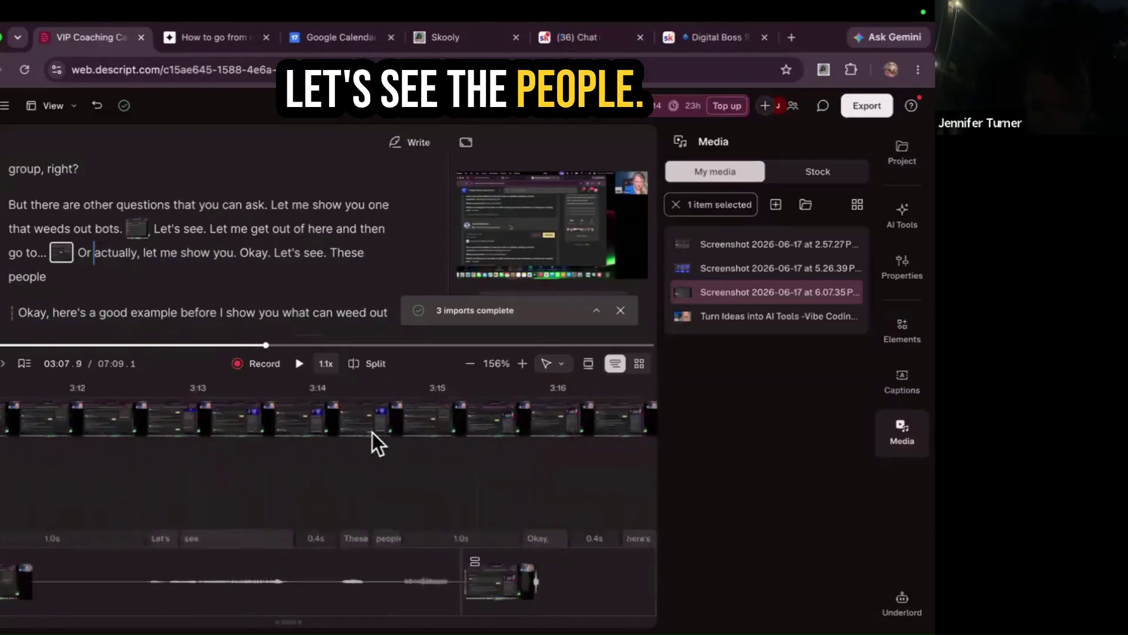
{"action": "scroll", "coordinate": [372, 432], "scroll_direction": "right", "scroll_amount": 4}
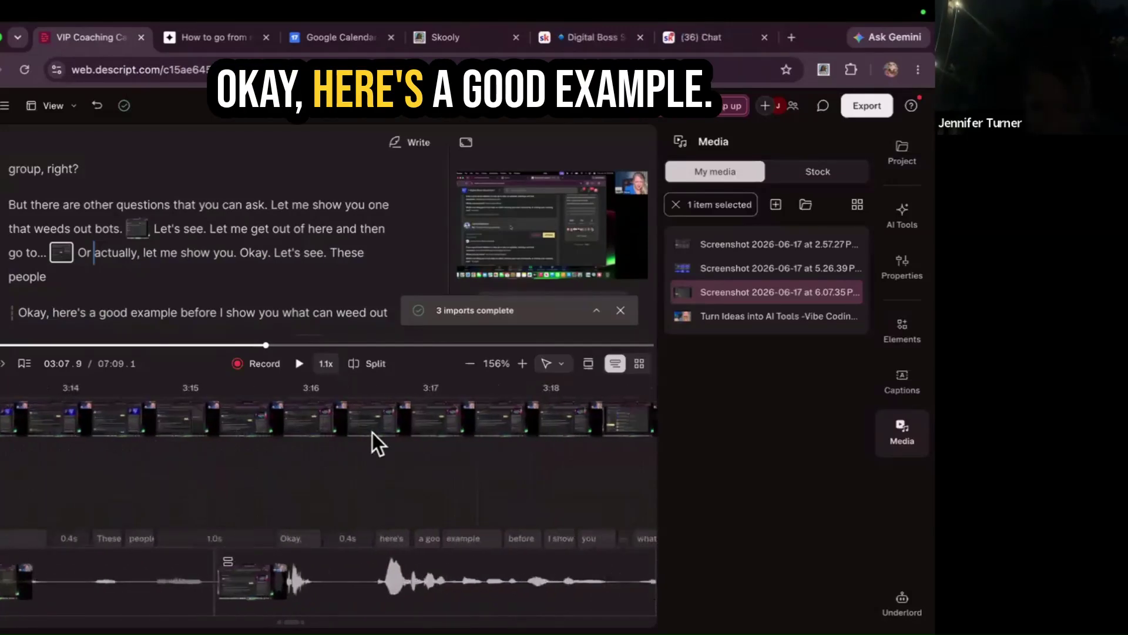
{"action": "scroll", "coordinate": [373, 432], "scroll_direction": "right", "scroll_amount": 1}
{"action": "left_click", "coordinate": [353, 432]}
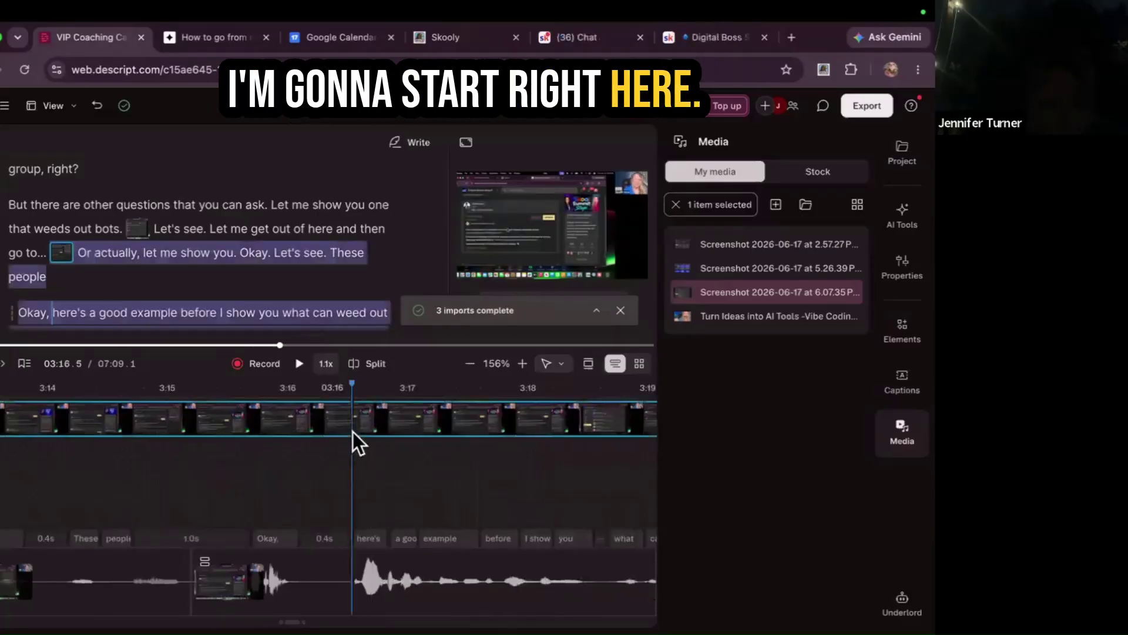
{"action": "left_click", "coordinate": [355, 362]}
{"action": "left_click", "coordinate": [237, 418]}
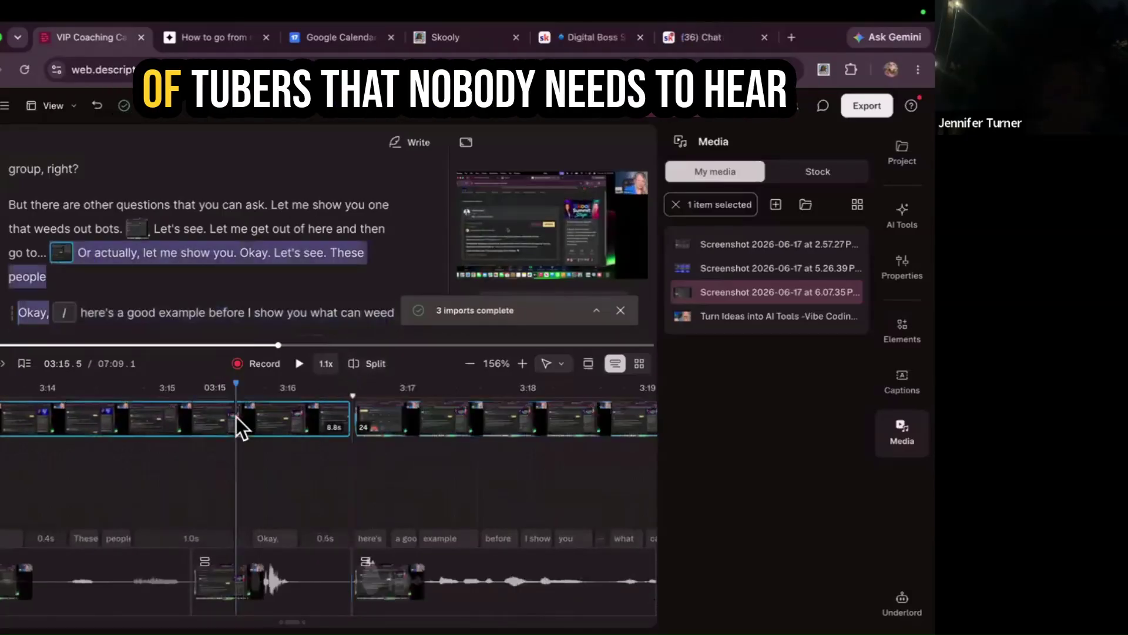
{"action": "key", "text": "Delete"}
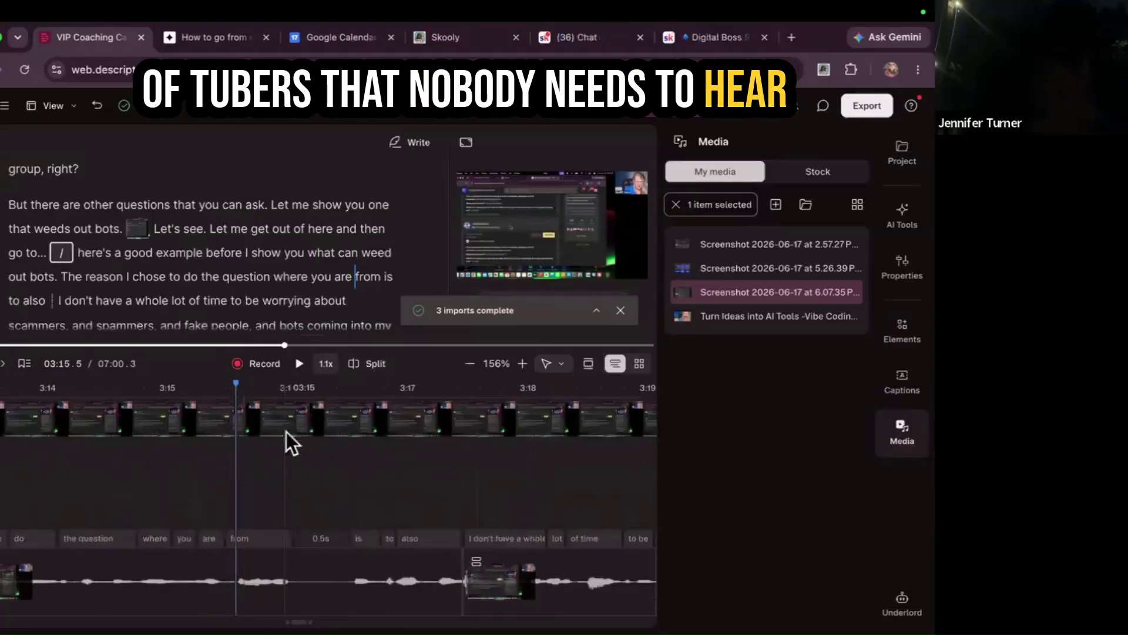
- Split the video at 3:20.3 and delete the short pause between "worrying about" and "scammers"
{"action": "scroll", "coordinate": [269, 420], "scroll_direction": "right", "scroll_amount": 3}
{"action": "left_click", "coordinate": [422, 399]}
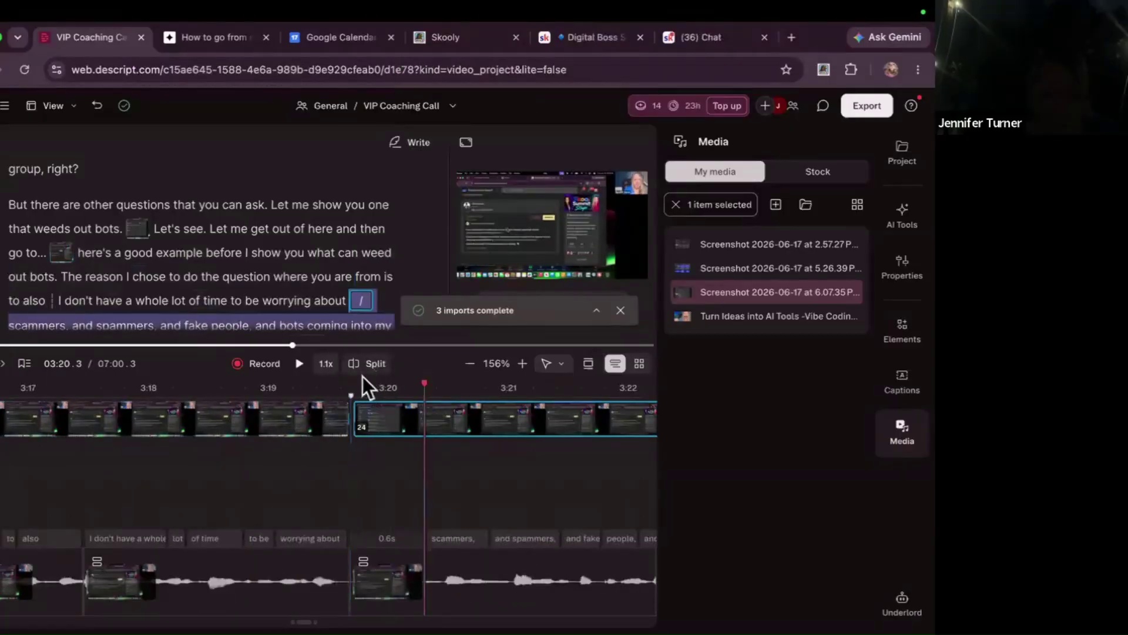
{"action": "left_click", "coordinate": [364, 361]}
{"action": "left_click", "coordinate": [381, 417]}
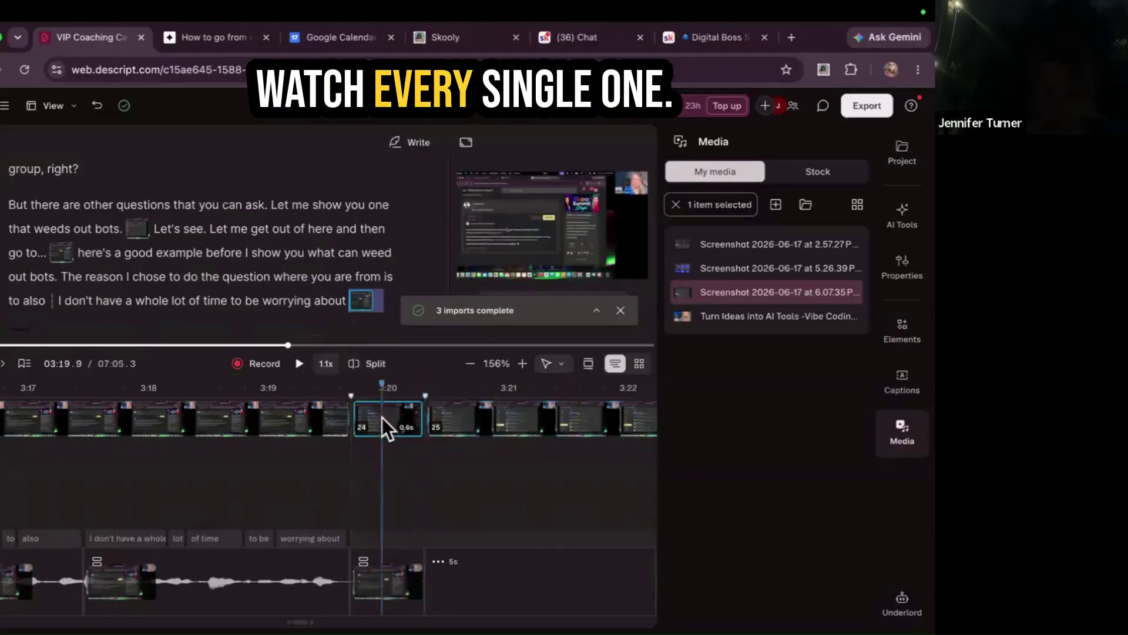
{"action": "key", "text": "Delete"}
- Delete the silent 5-second clip between "worrying about" and "scammers"
{"action": "scroll", "coordinate": [381, 417], "scroll_direction": "right", "scroll_amount": 3}
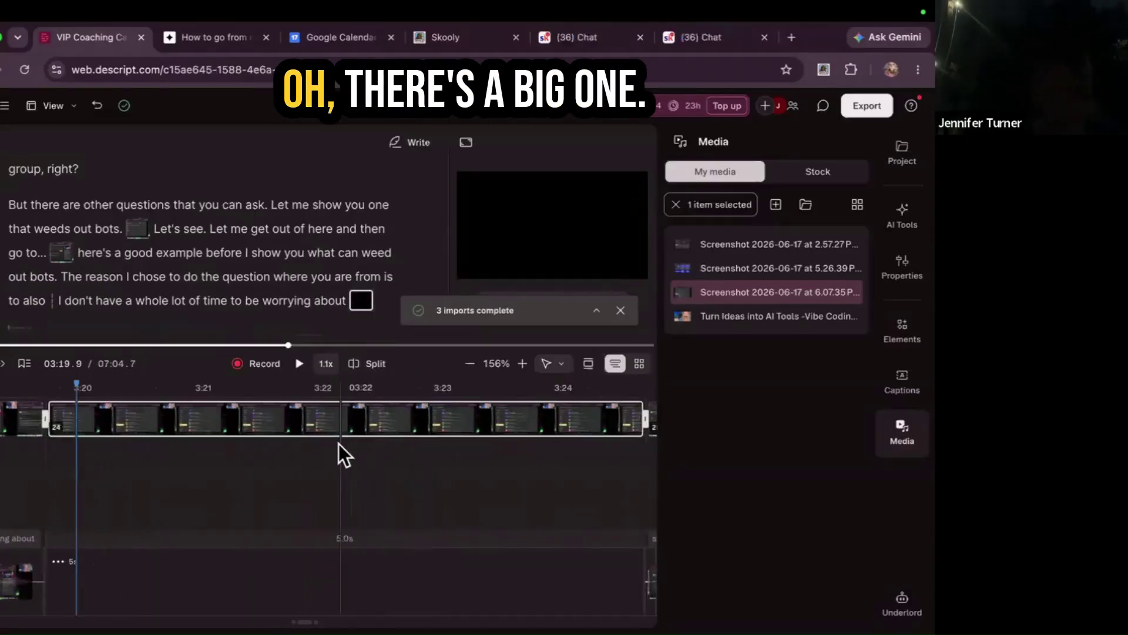
{"action": "scroll", "coordinate": [492, 415], "scroll_direction": "right", "scroll_amount": 3}
{"action": "left_click", "coordinate": [446, 419]}
{"action": "key", "text": "Delete"}
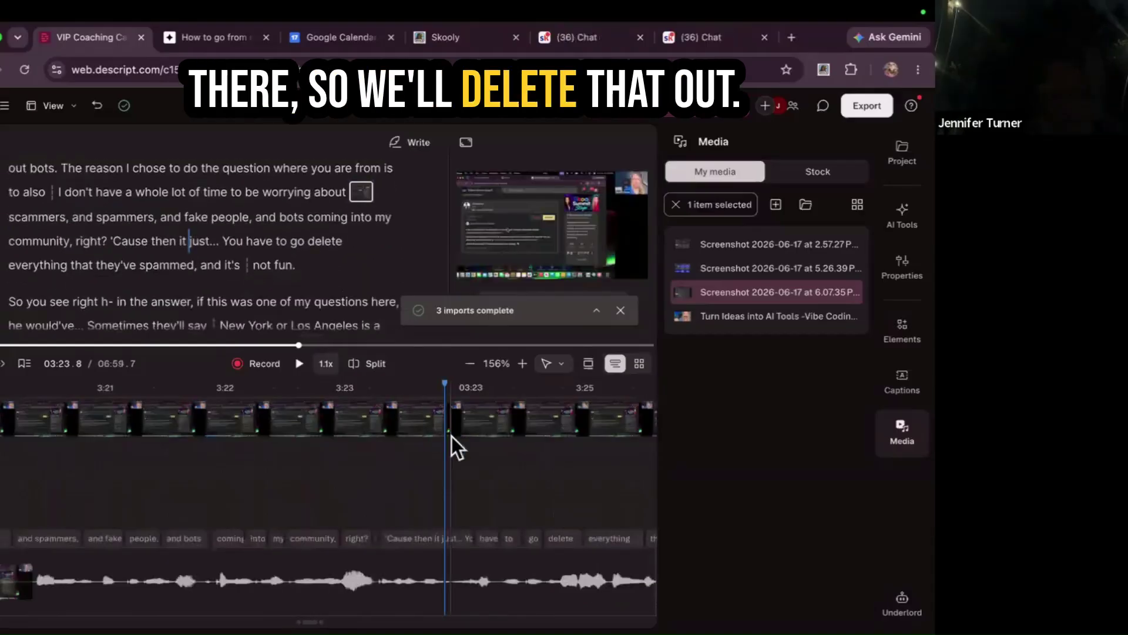
- Look through the rest of the timeline from 3:24 to the end for remaining pauses of half a second or more
{"action": "scroll", "coordinate": [465, 449], "scroll_direction": "right", "scroll_amount": 5}
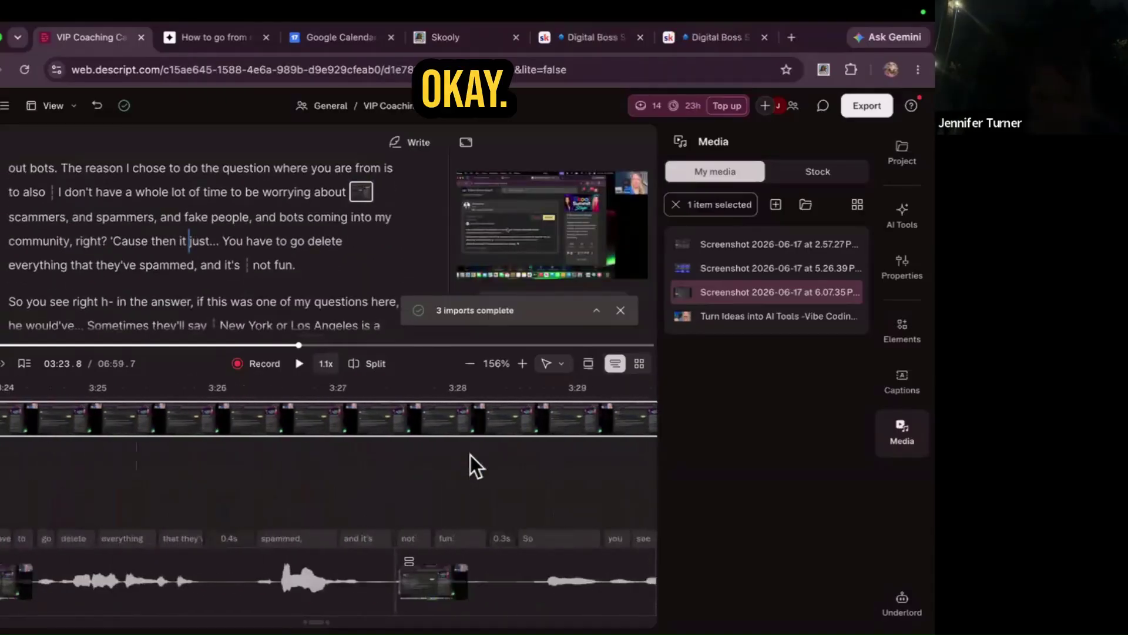
{"action": "scroll", "coordinate": [469, 455], "scroll_direction": "right", "scroll_amount": 10}
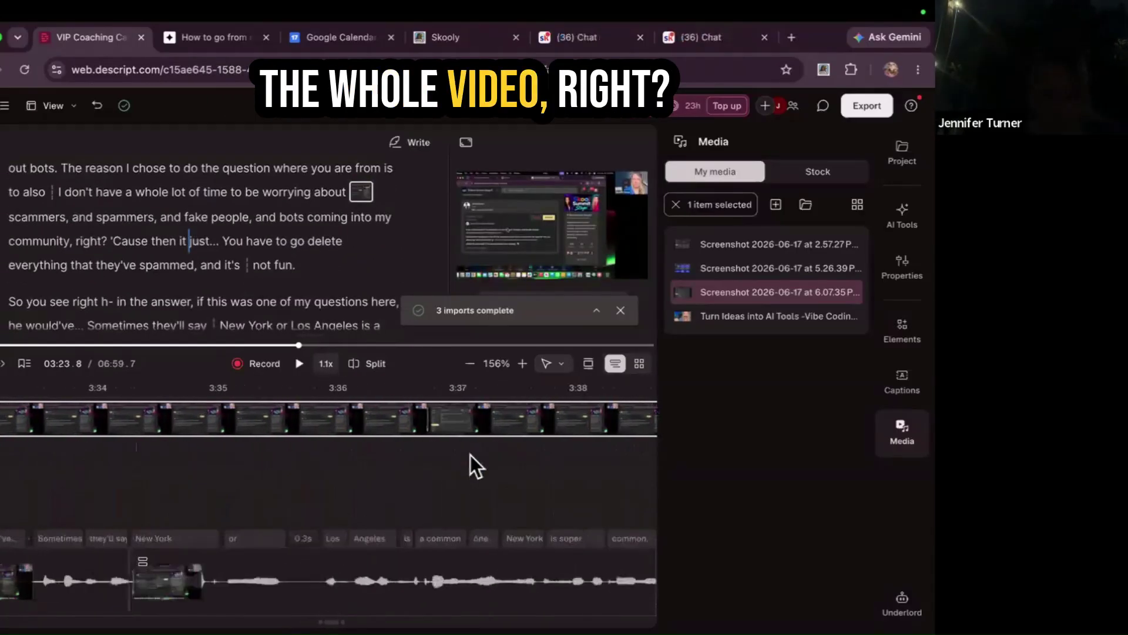
{"action": "scroll", "coordinate": [470, 456], "scroll_direction": "right", "scroll_amount": 14}
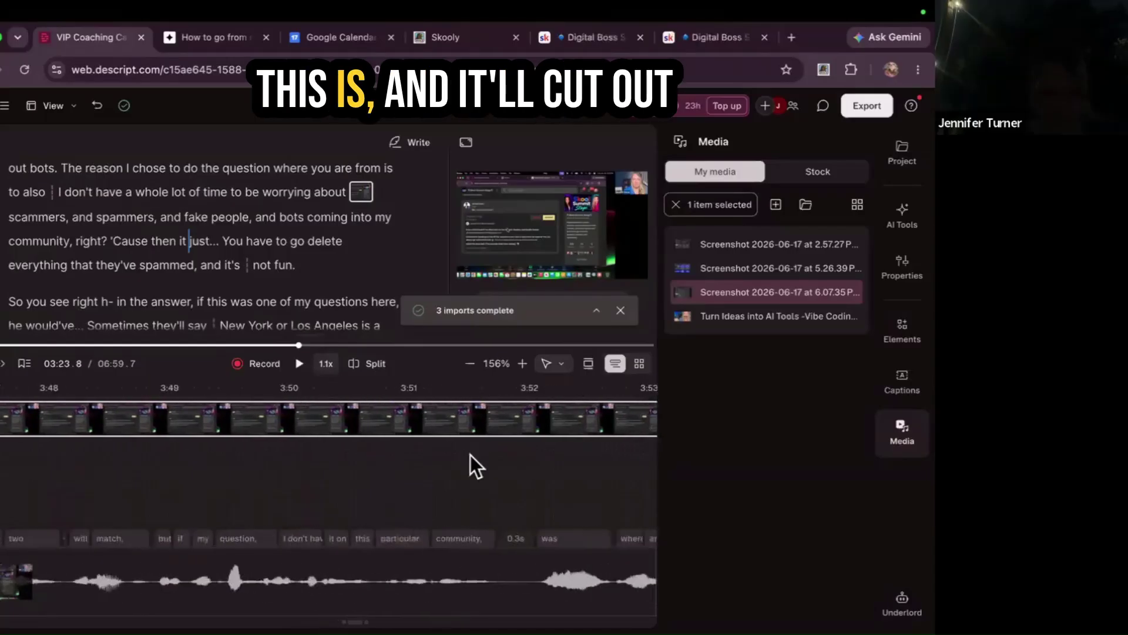
{"action": "scroll", "coordinate": [471, 455], "scroll_direction": "right", "scroll_amount": 2}
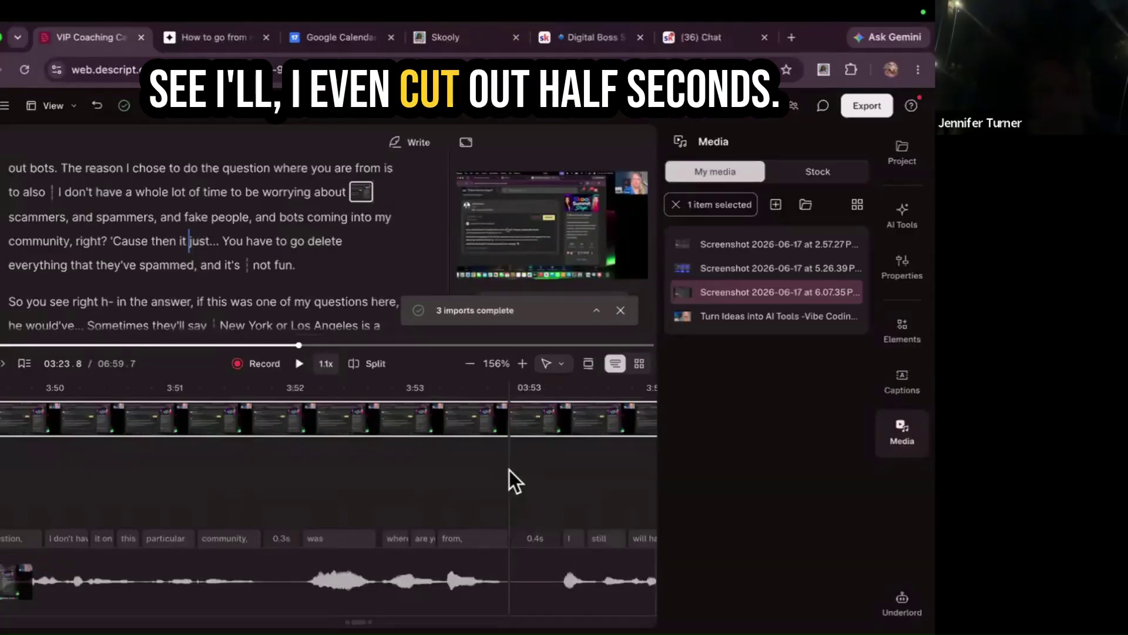
{"action": "scroll", "coordinate": [509, 468], "scroll_direction": "right", "scroll_amount": 3}
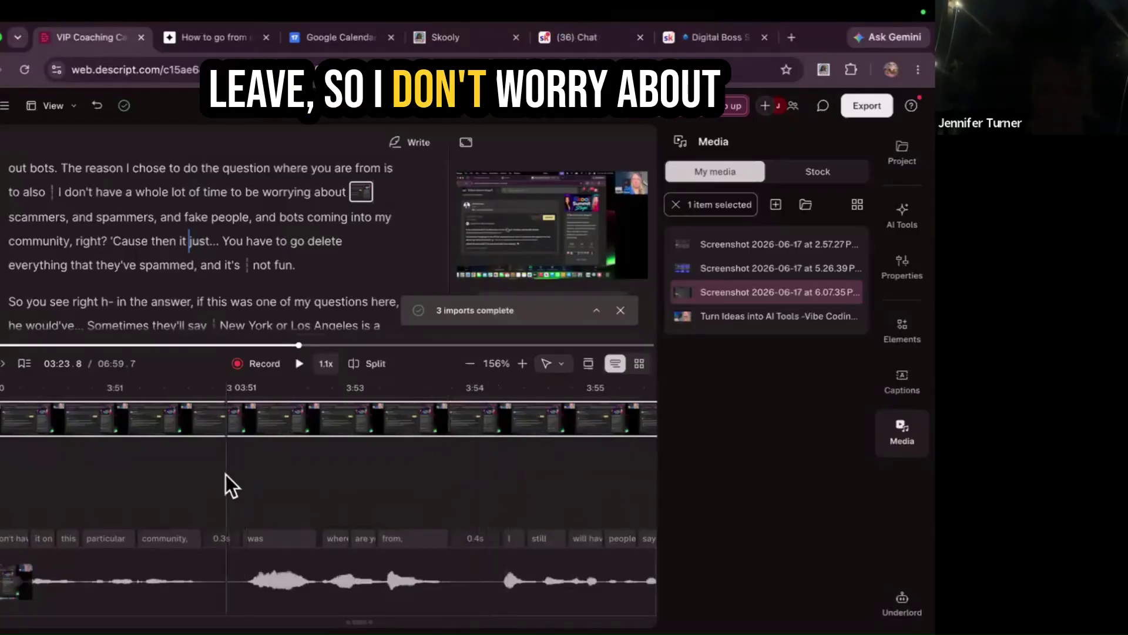
{"action": "left_click", "coordinate": [456, 474]}
{"action": "left_click", "coordinate": [16, 417]}
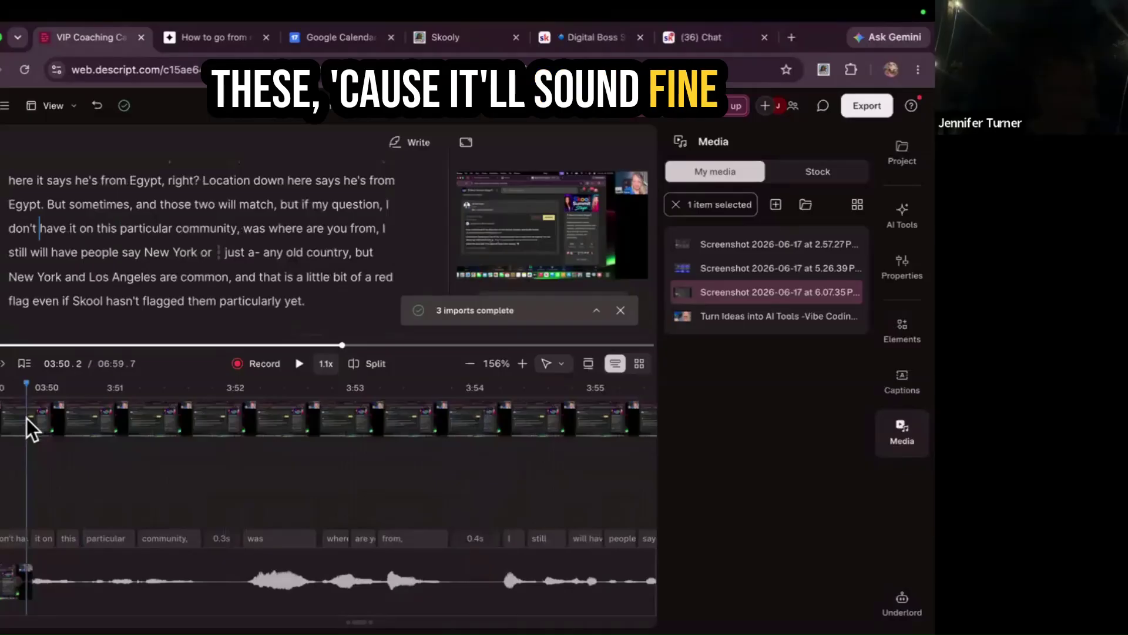
{"action": "left_click", "coordinate": [27, 417]}
{"action": "scroll", "coordinate": [346, 442], "scroll_direction": "right", "scroll_amount": 10}
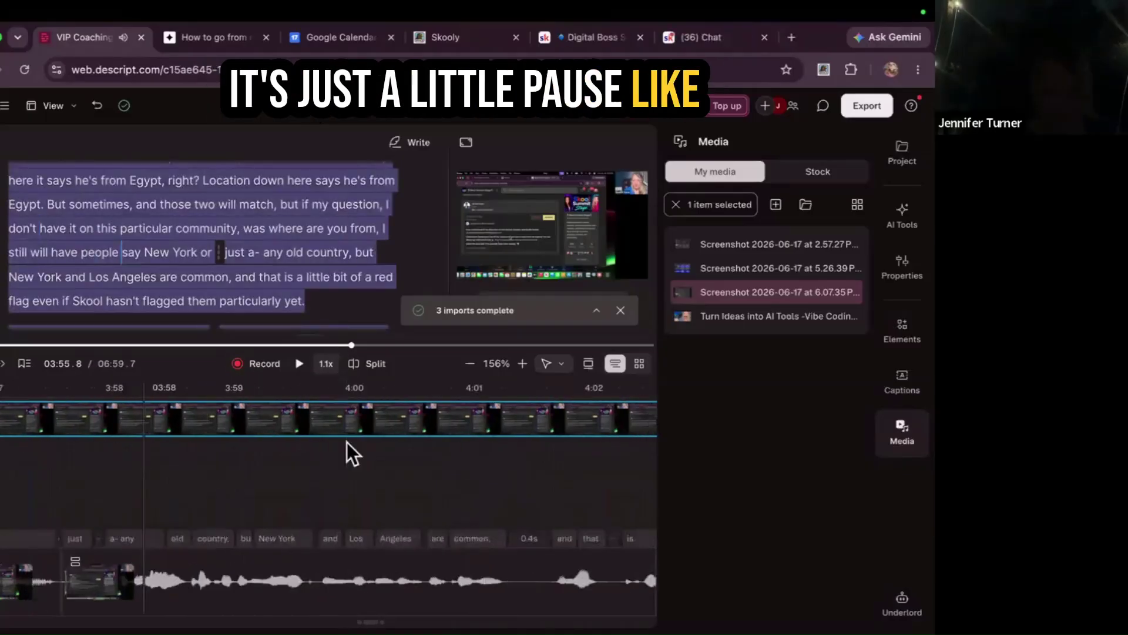
{"action": "scroll", "coordinate": [346, 442], "scroll_direction": "right", "scroll_amount": 5}
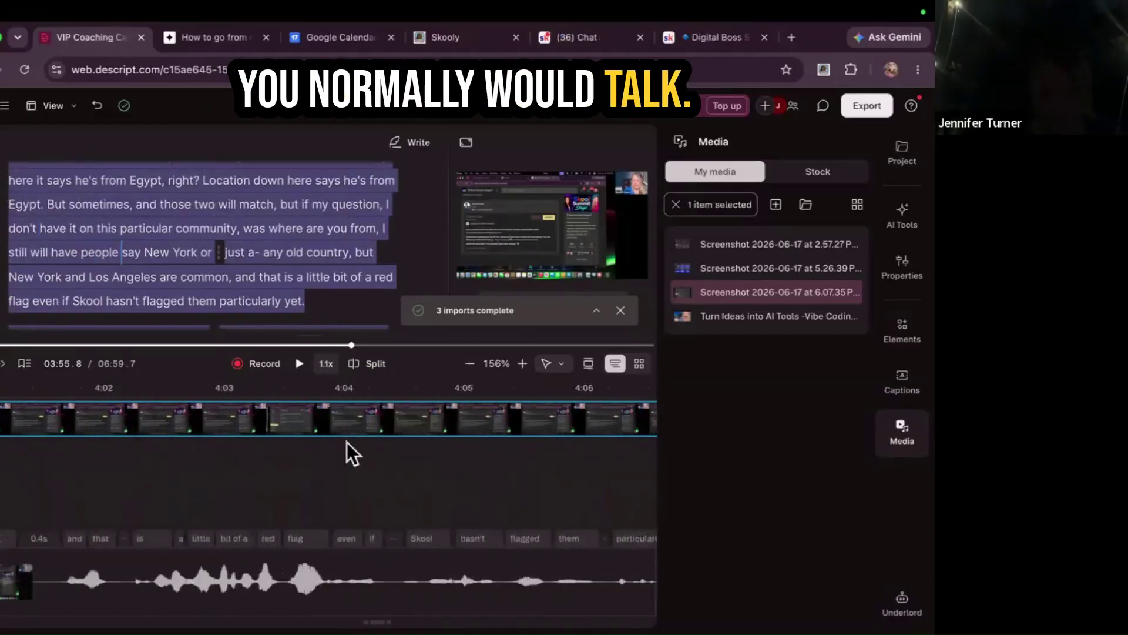
{"action": "scroll", "coordinate": [347, 442], "scroll_direction": "right", "scroll_amount": 20}
{"action": "scroll", "coordinate": [347, 441], "scroll_direction": "right", "scroll_amount": 20}
{"action": "scroll", "coordinate": [347, 442], "scroll_direction": "right", "scroll_amount": 12}
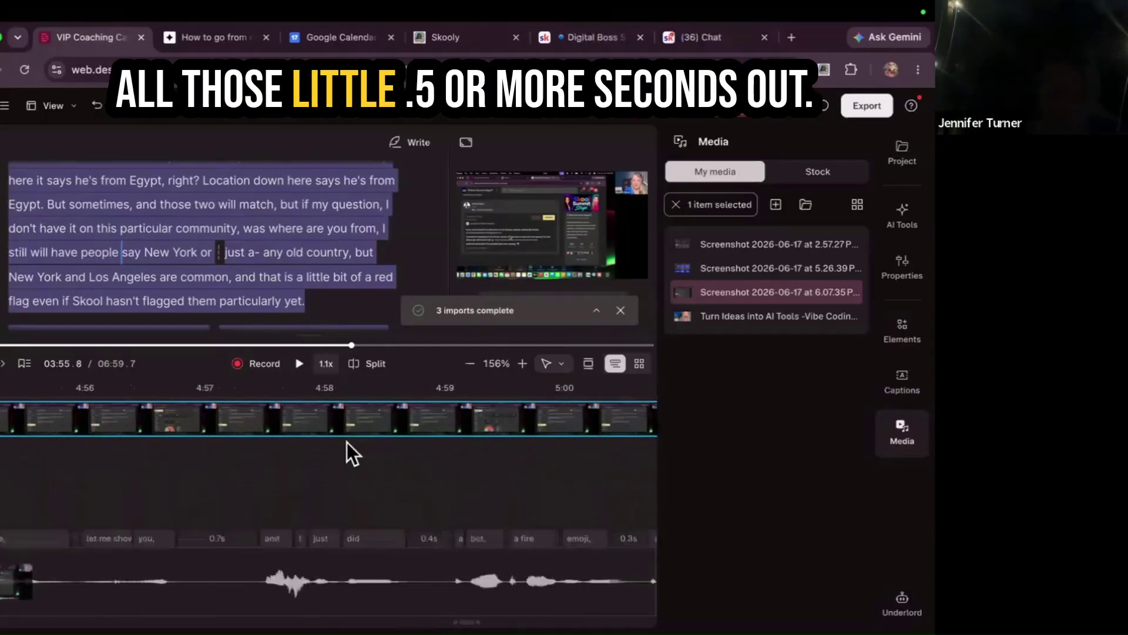
{"action": "scroll", "coordinate": [346, 442], "scroll_direction": "right", "scroll_amount": 20}
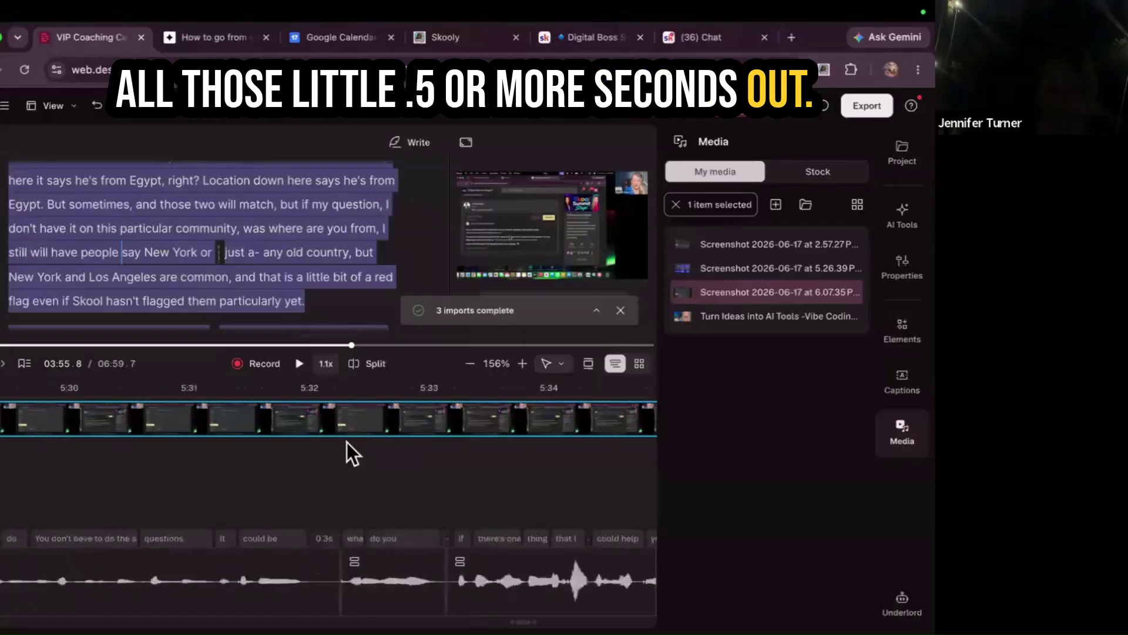
{"action": "scroll", "coordinate": [346, 442], "scroll_direction": "right", "scroll_amount": 20}
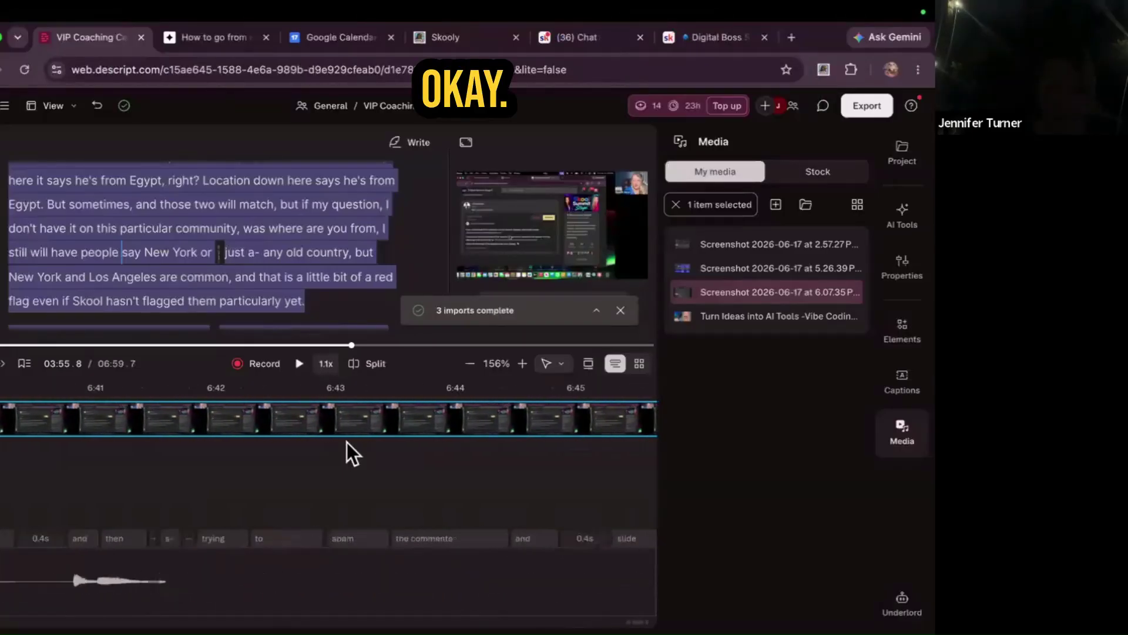
{"action": "scroll", "coordinate": [347, 442], "scroll_direction": "right", "scroll_amount": 15}
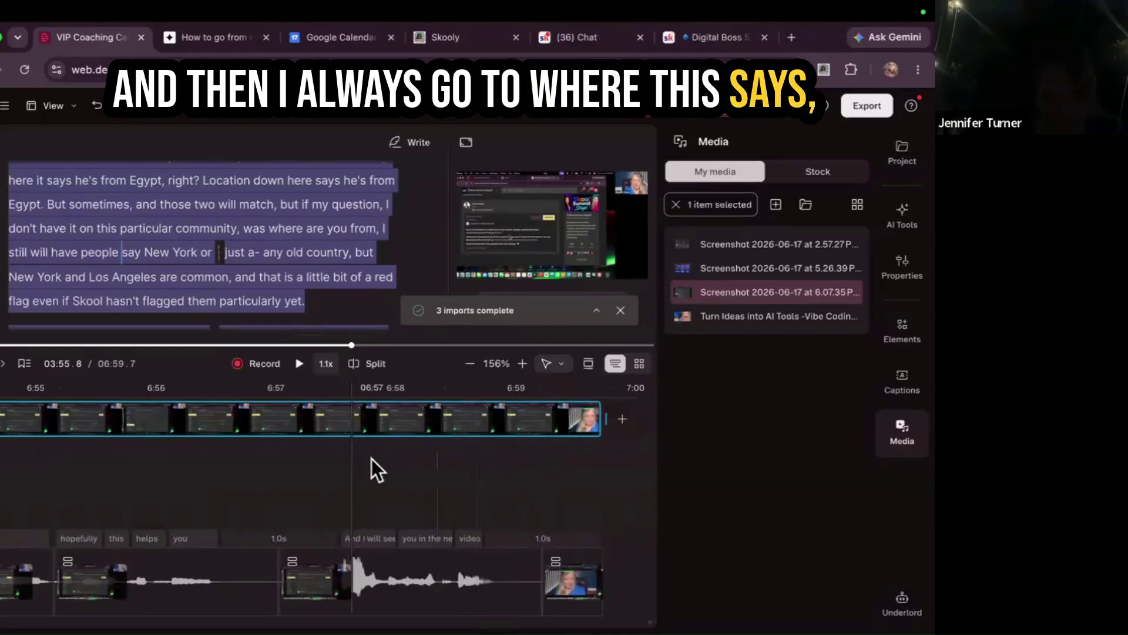
- Split the video at 6:58.7 and delete the leftover ending after "see you in the next video"
{"action": "left_click", "coordinate": [486, 419]}
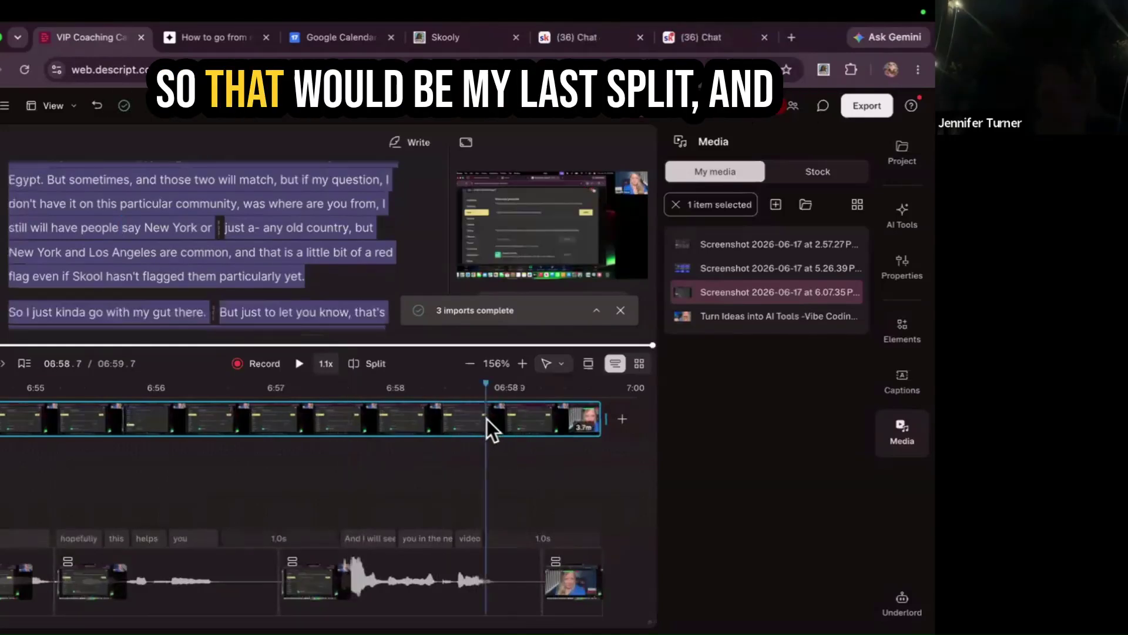
{"action": "left_click", "coordinate": [368, 365]}
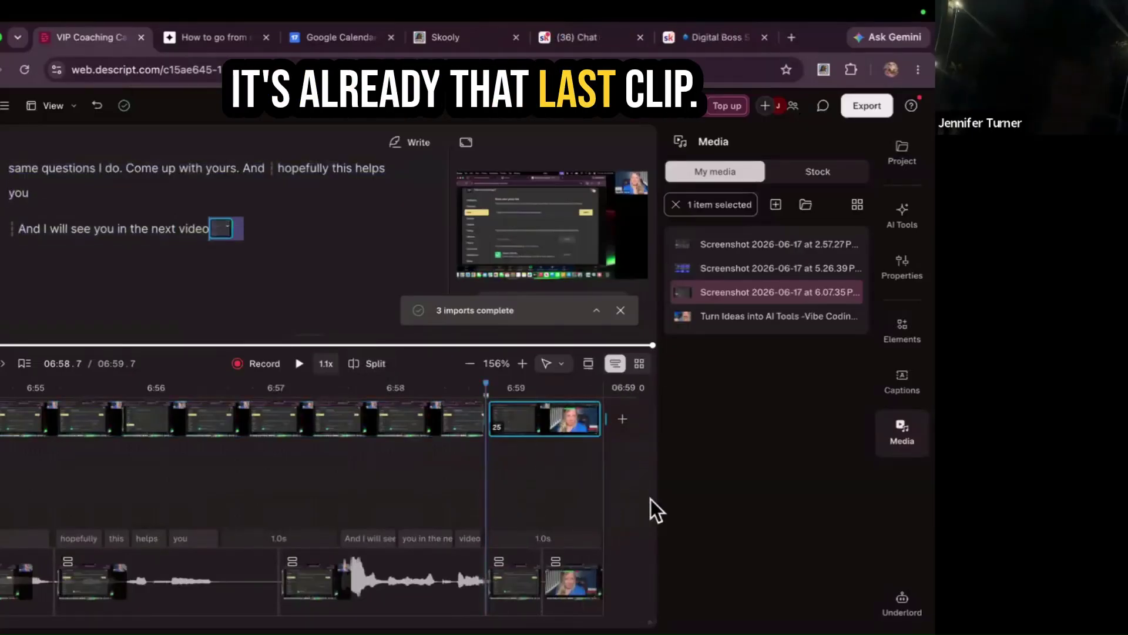
{"action": "key", "text": "Delete"}
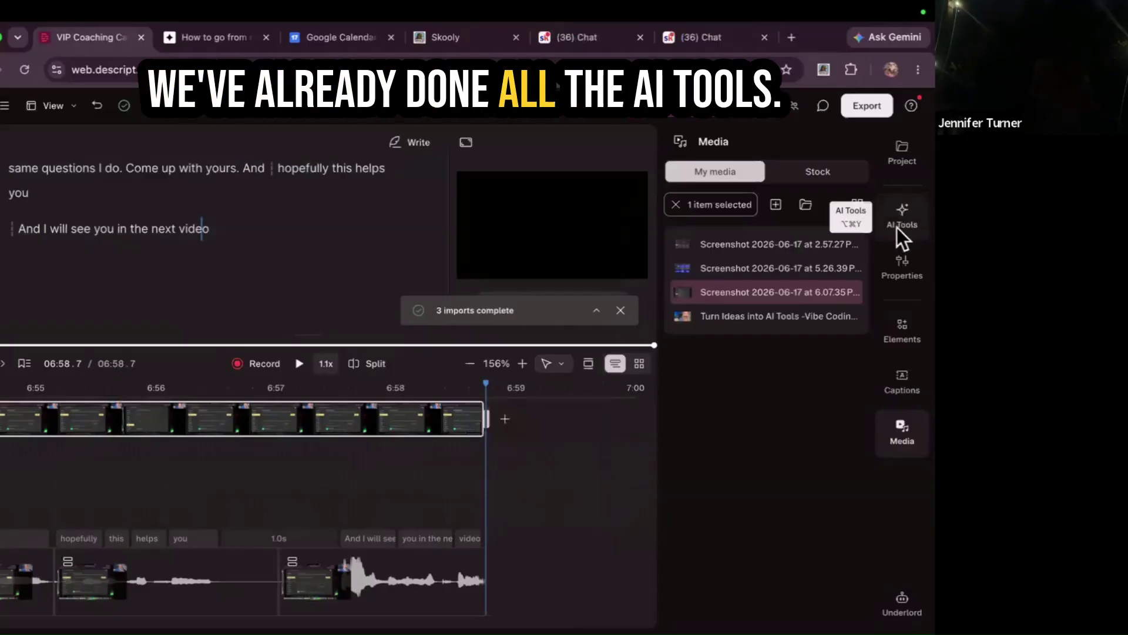
- Apply the Impact: Yellow caption style to all scenes and place the captions along the lower edge of the video frame
{"action": "left_click", "coordinate": [901, 380]}
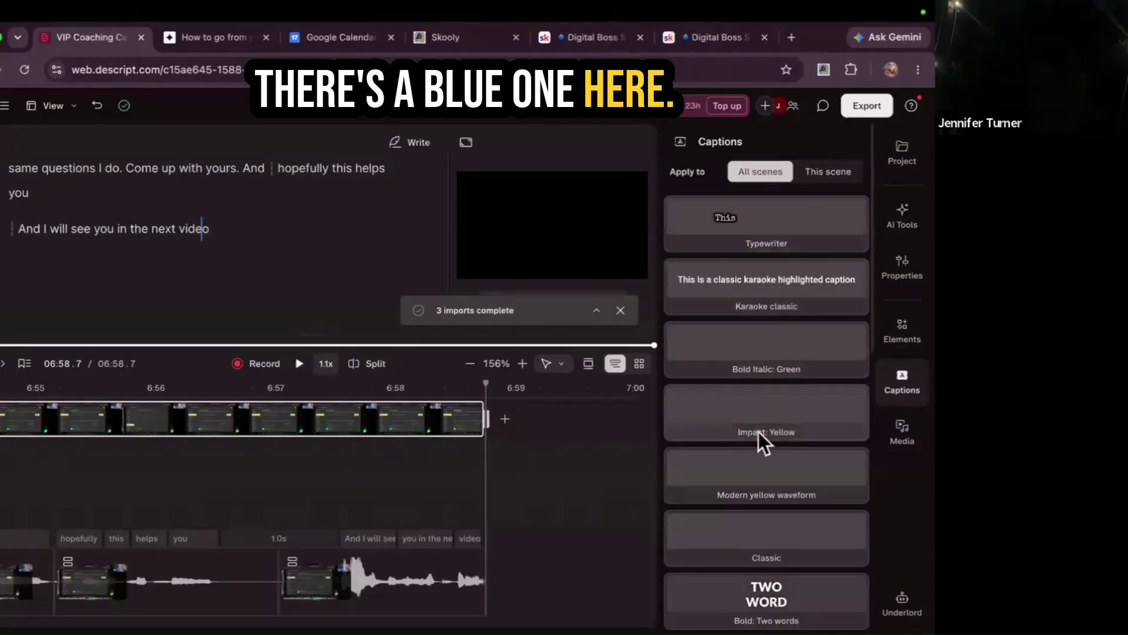
{"action": "left_click", "coordinate": [760, 410]}
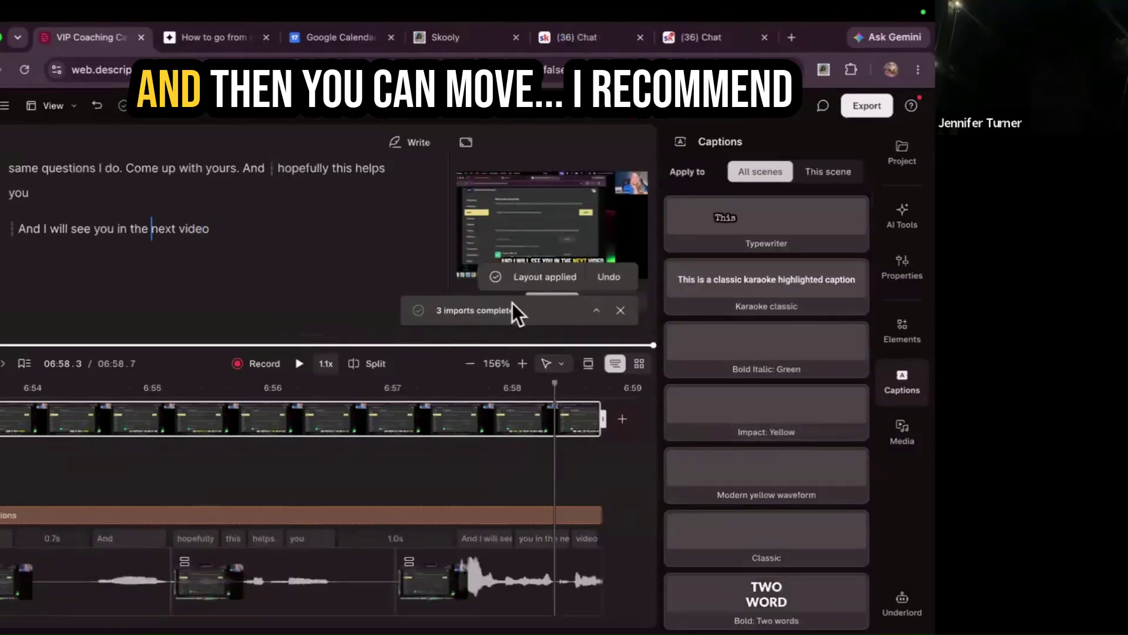
{"action": "left_click_drag", "start_coordinate": [565, 261], "coordinate": [564, 223]}
{"action": "mouse_move", "coordinate": [571, 266]}
{"action": "left_mouse_down"}
{"action": "mouse_move", "coordinate": [543, 268]}
{"action": "mouse_move", "coordinate": [564, 271]}
{"action": "left_mouse_up"}
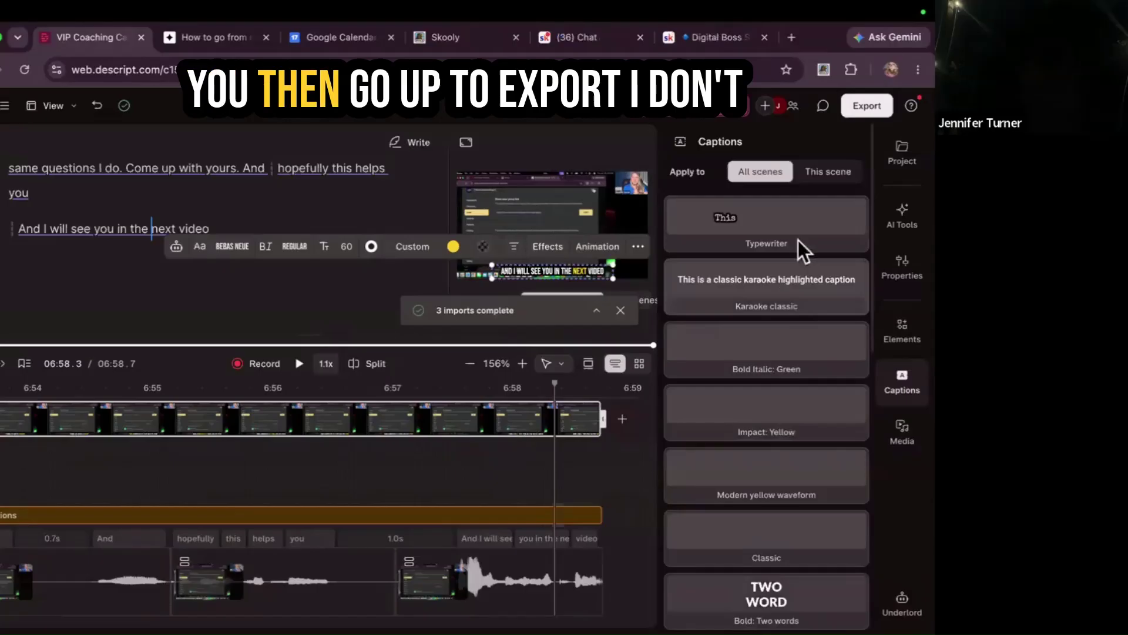
- Open the video's export settings and enter "questions dupliate" as the YouTube title
{"action": "left_click", "coordinate": [858, 106]}
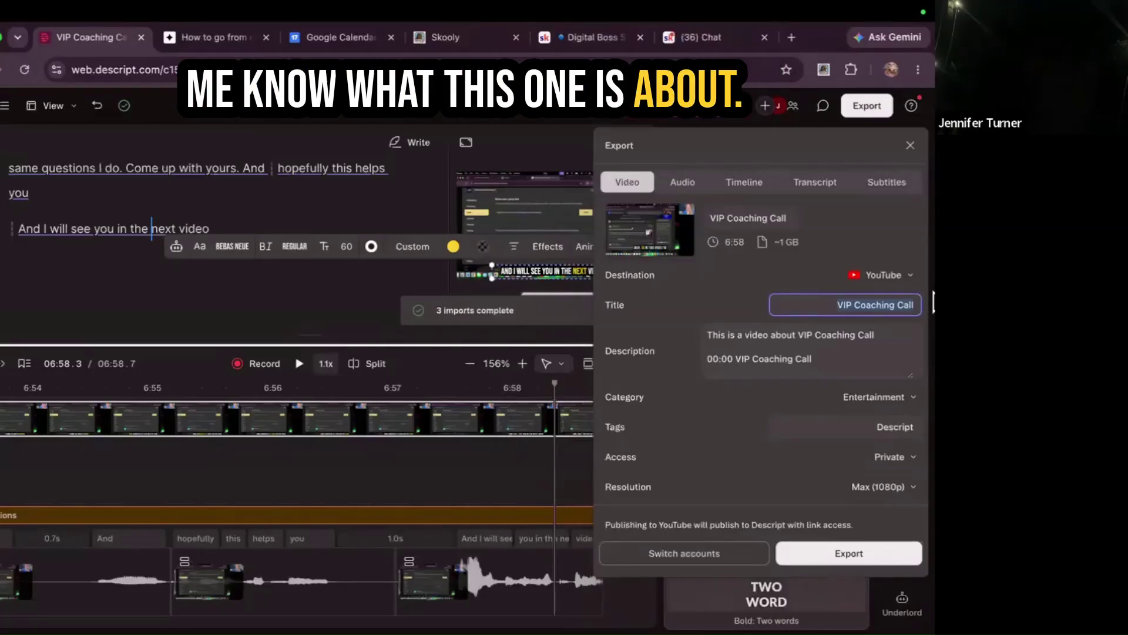
{"action": "type", "text": "question"}
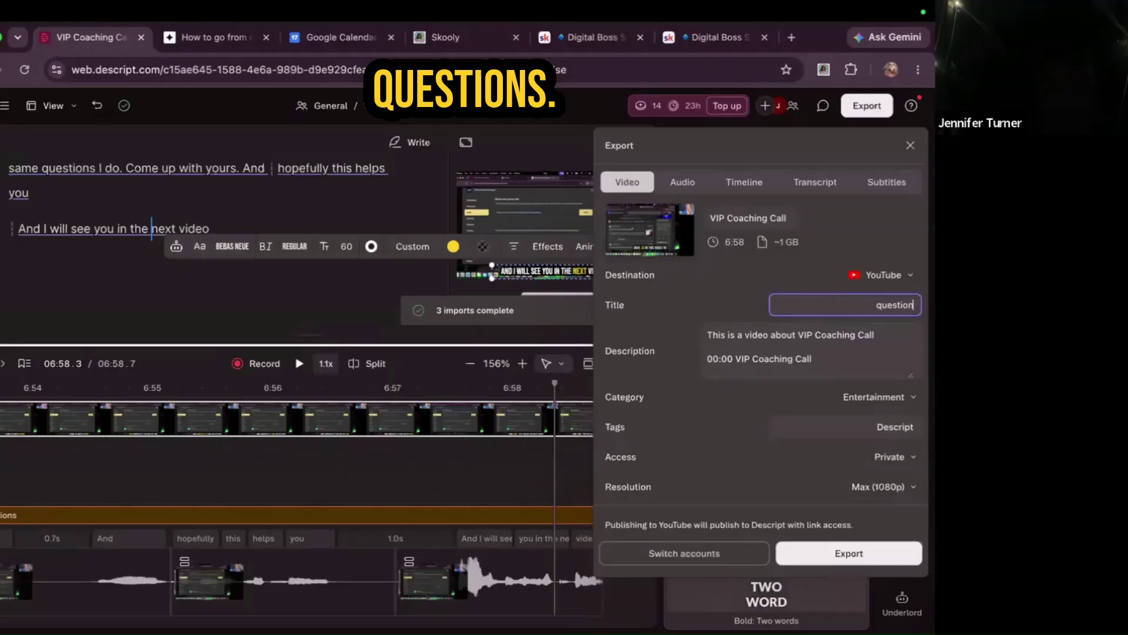
{"action": "type", "text": "pli"}
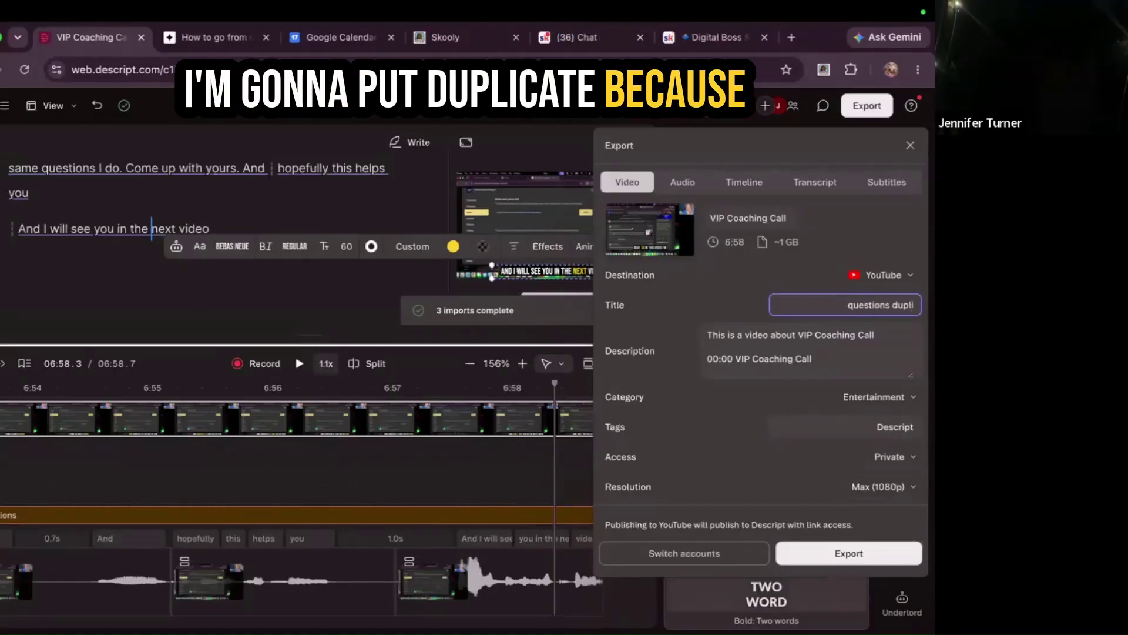
{"action": "key", "text": "Caps_Lock"}
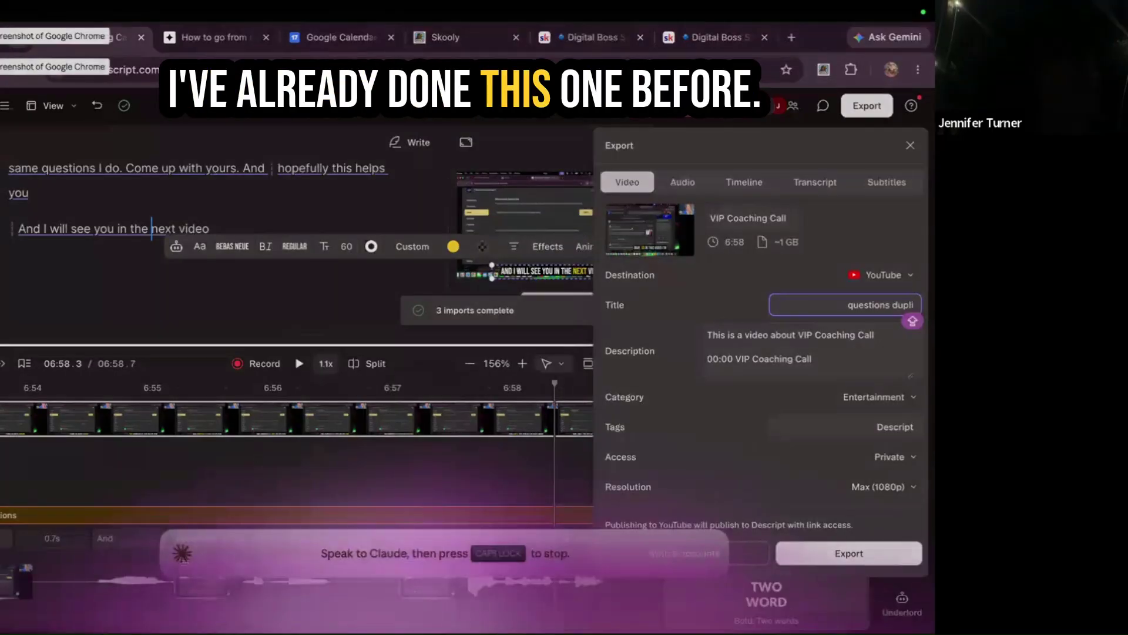
{"action": "key", "text": "Caps_Lock"}
{"action": "type", "text": "c"}
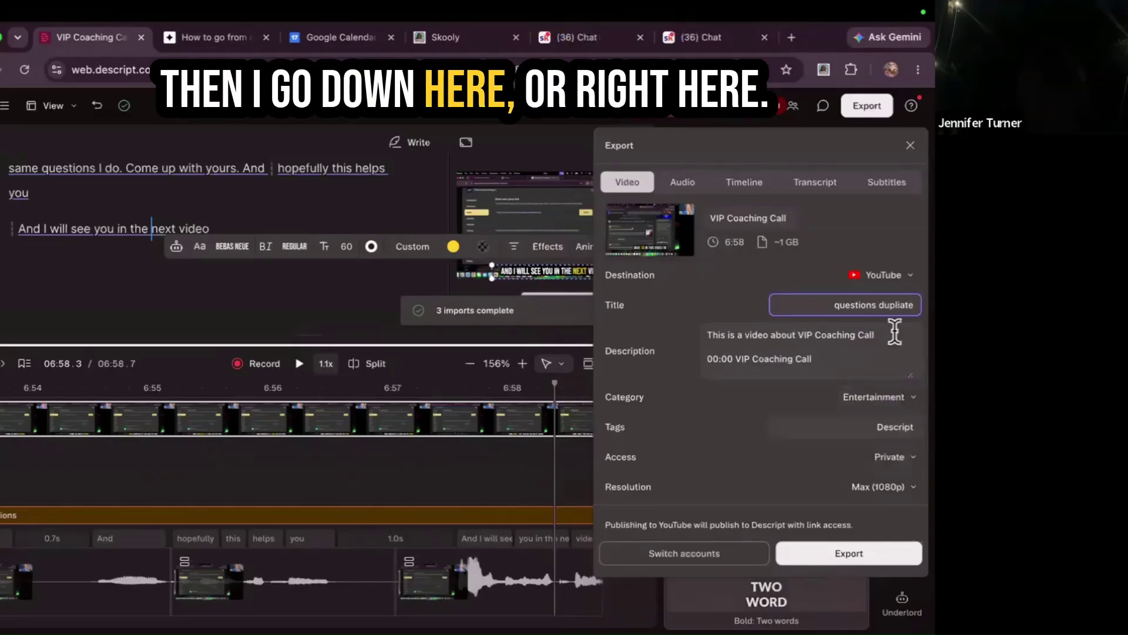
- Switch the export destination to Descript (web link) and back to YouTube
{"action": "left_click", "coordinate": [905, 275]}
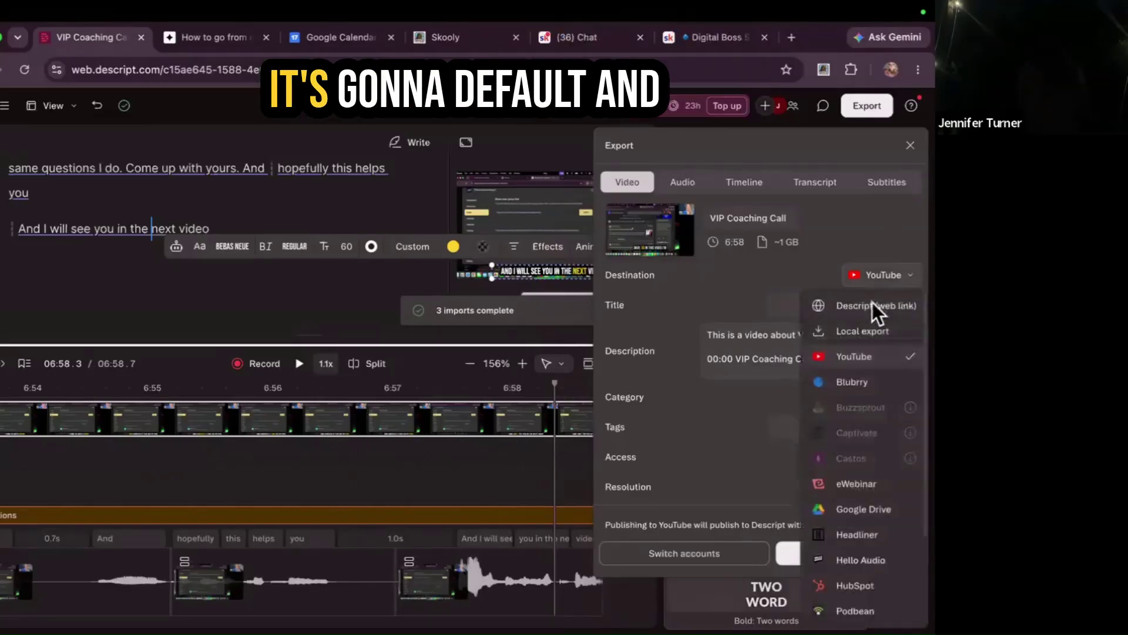
{"action": "left_click", "coordinate": [872, 304]}
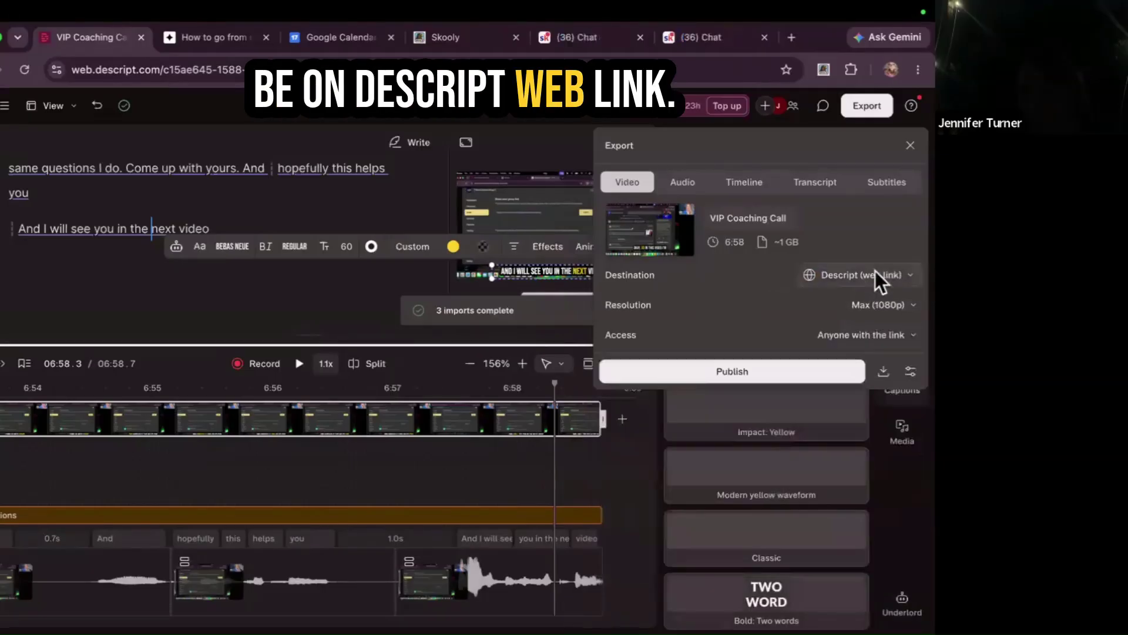
{"action": "left_click", "coordinate": [905, 271]}
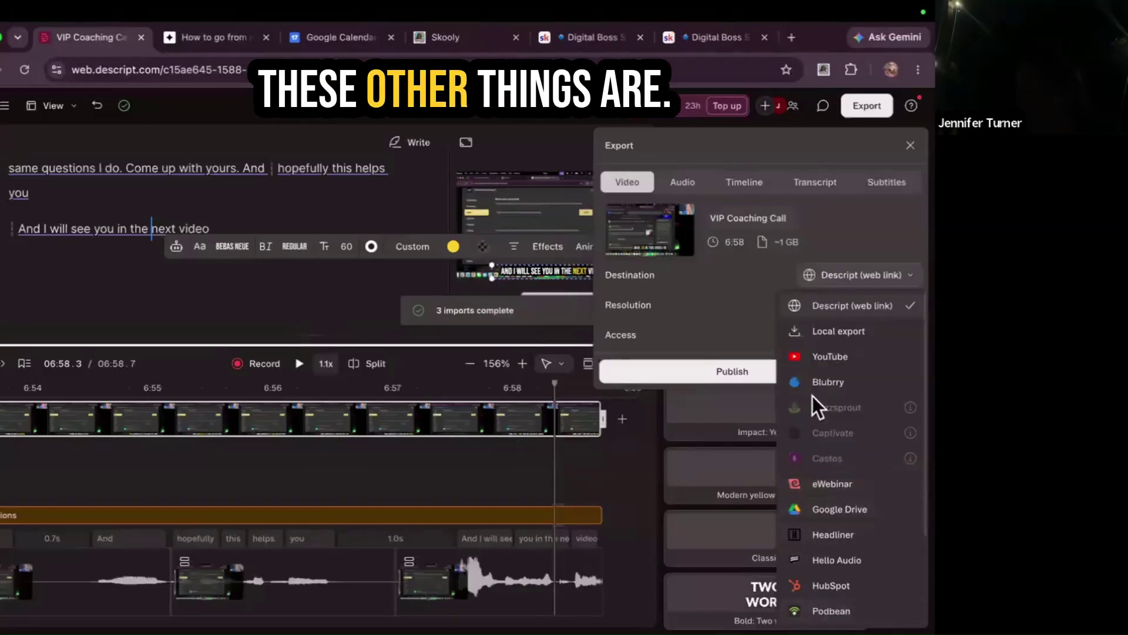
{"action": "left_click", "coordinate": [827, 359]}
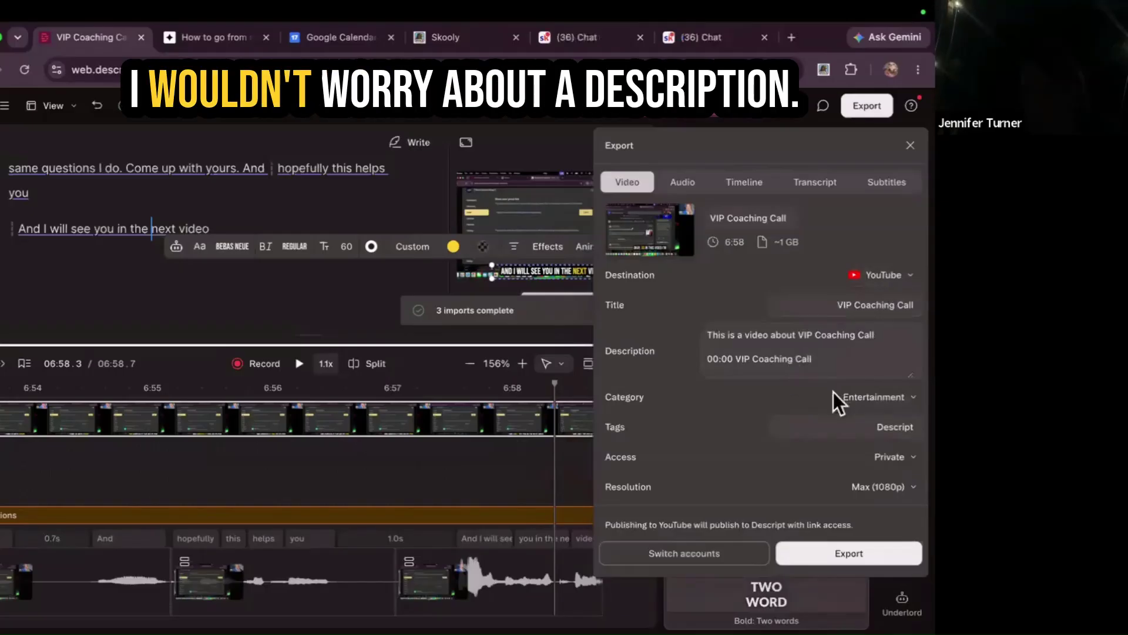
- Set the access of the YouTube export to Unlisted
{"action": "left_click", "coordinate": [908, 452]}
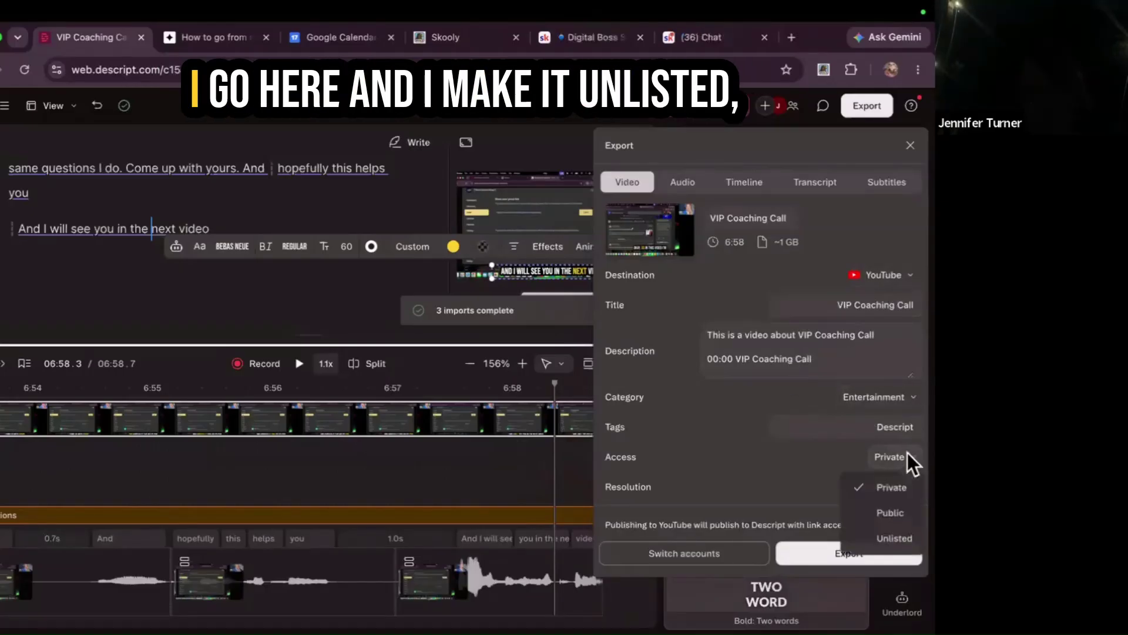
{"action": "left_click", "coordinate": [901, 537]}
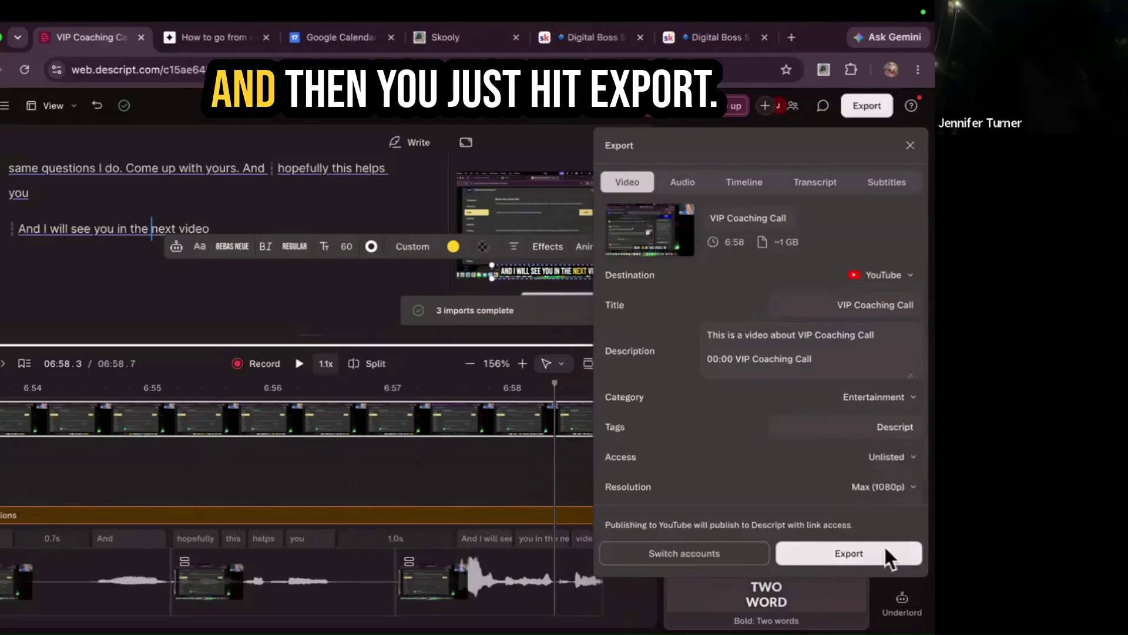